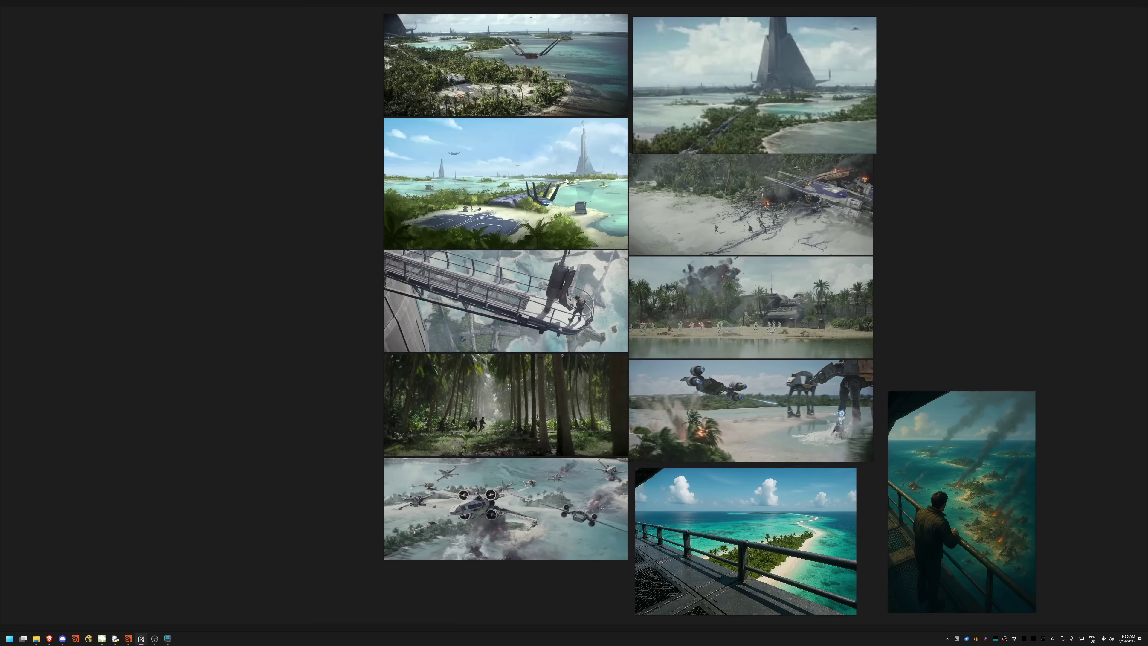
# - Examine the tropical island reference images, focusing on the beach landing pad, the surrounding palm forest and the painted concept version
pyautogui.moveTo(566, 181); pyautogui.dragTo(545, 329, button='middle')
pyautogui.scroll(8, 502, 221)
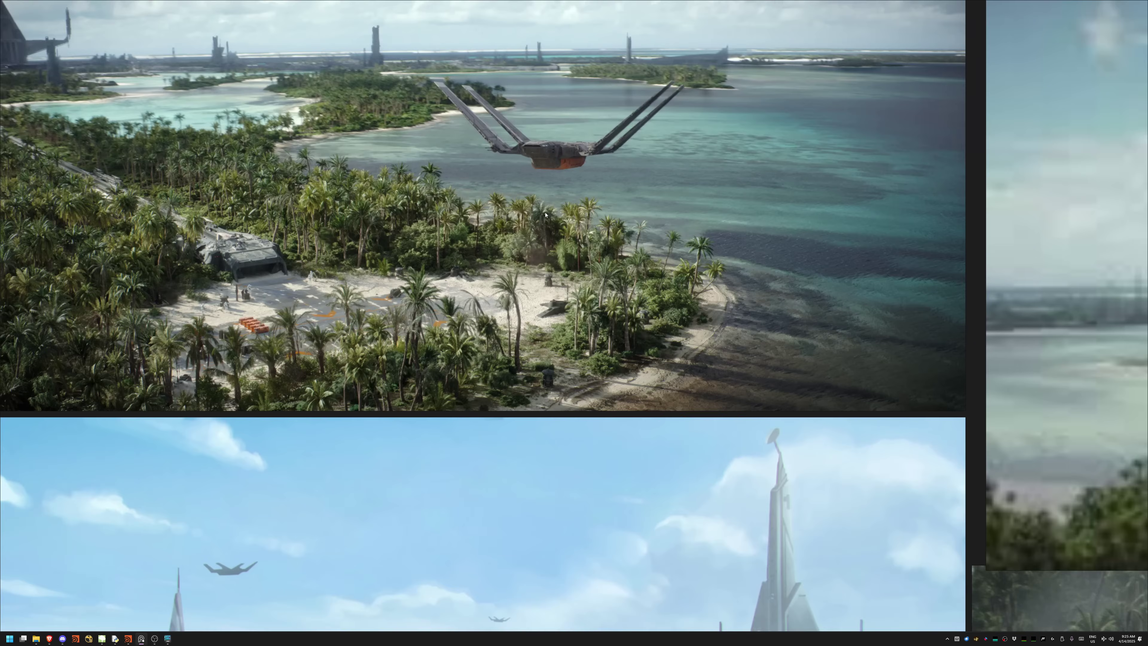
pyautogui.moveTo(525, 285); pyautogui.dragTo(656, 379, button='middle')
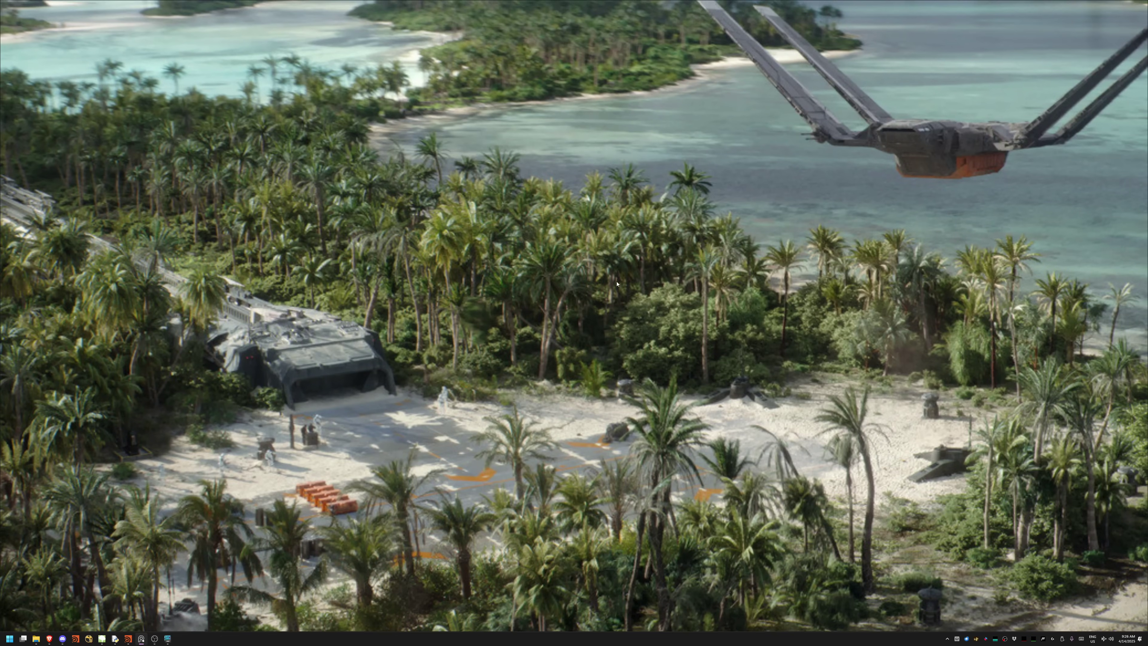
pyautogui.scroll(-5, 613, 285)
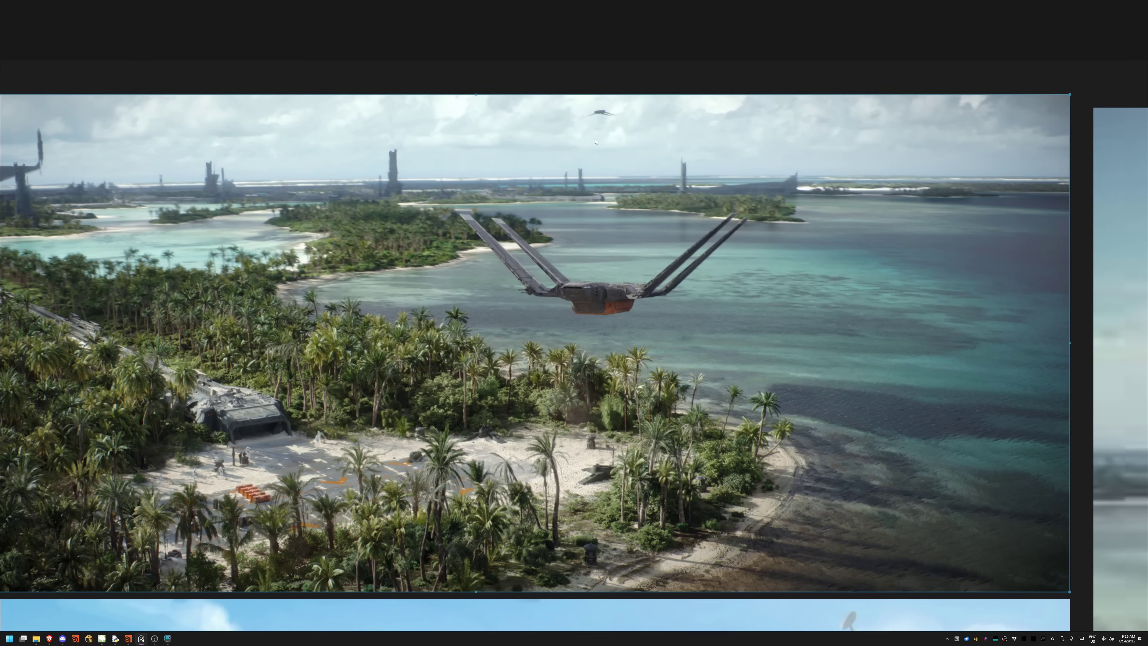
pyautogui.scroll(-5, 815, 393)
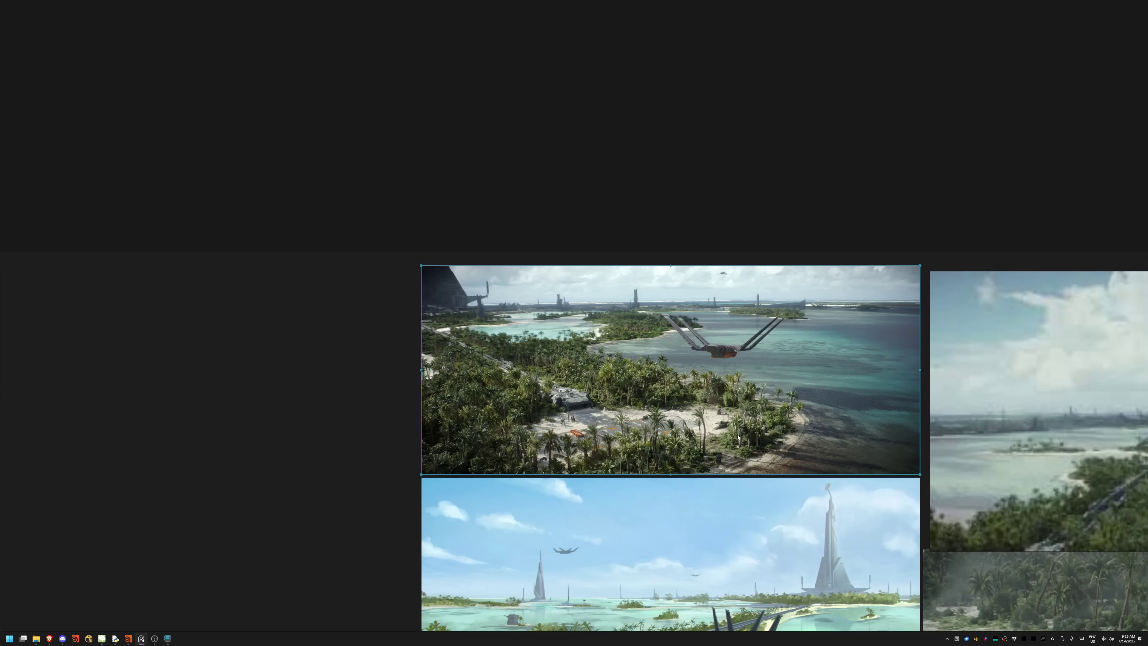
pyautogui.moveTo(816, 394); pyautogui.dragTo(697, 86, button='middle')
pyautogui.scroll(1, 587, 271)
pyautogui.scroll(2, 589, 271)
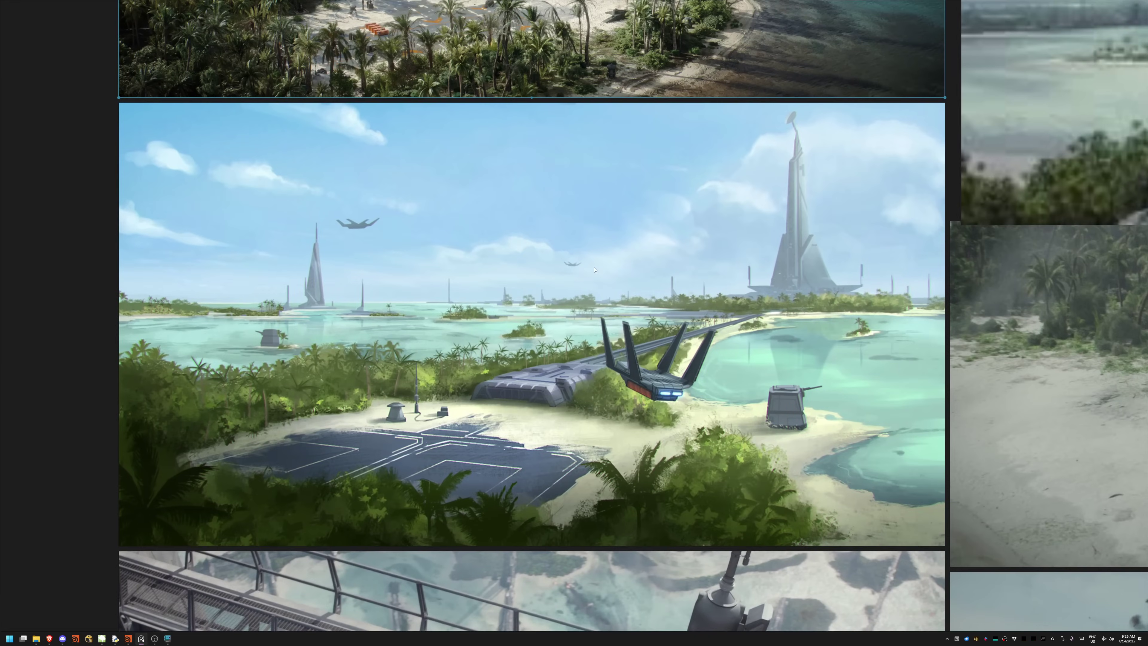
pyautogui.moveTo(591, 540); pyautogui.dragTo(626, 229, button='middle')
pyautogui.moveTo(622, 388); pyautogui.dragTo(602, 326, button='middle')
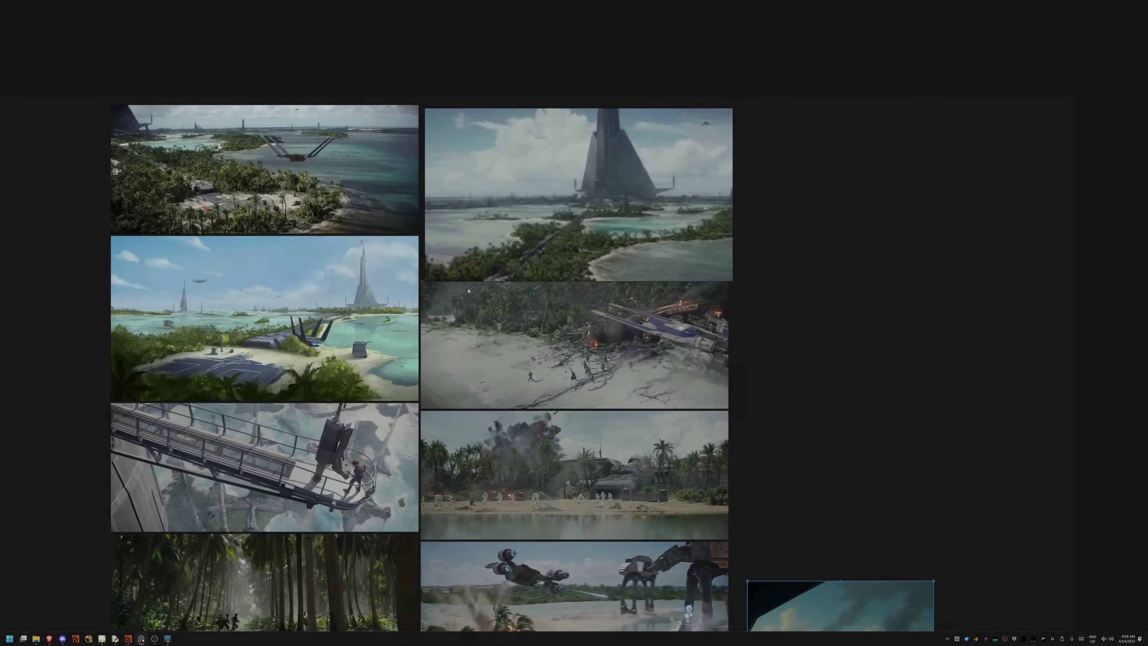
pyautogui.scroll(5, 422, 243)
pyautogui.scroll(5, 422, 243)
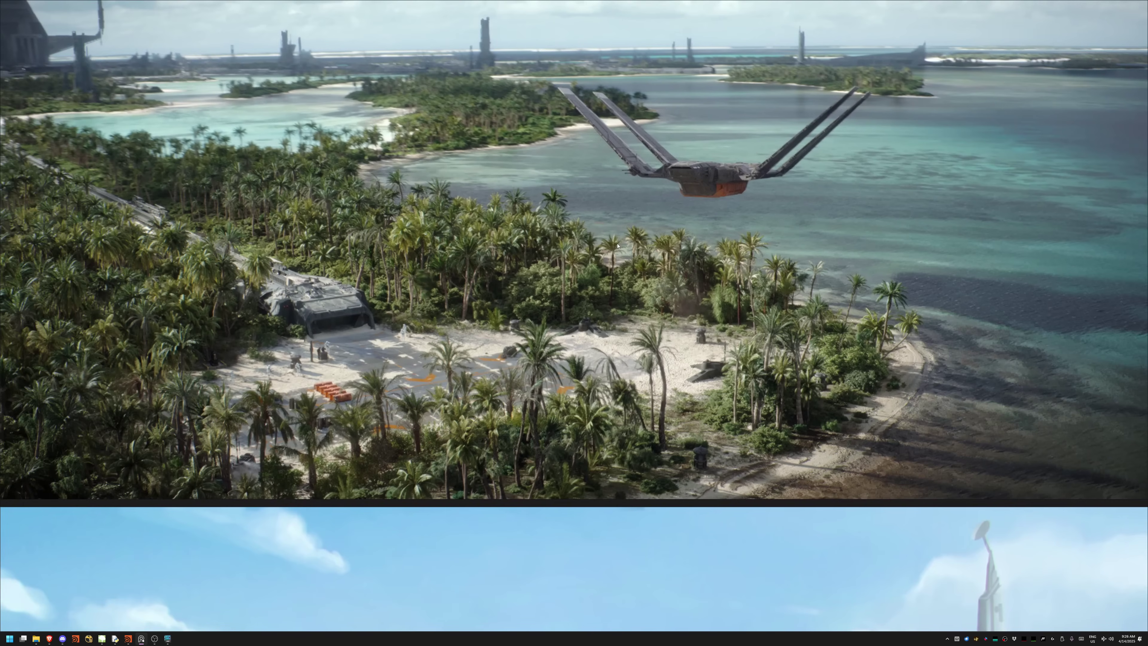
pyautogui.scroll(3, 523, 278)
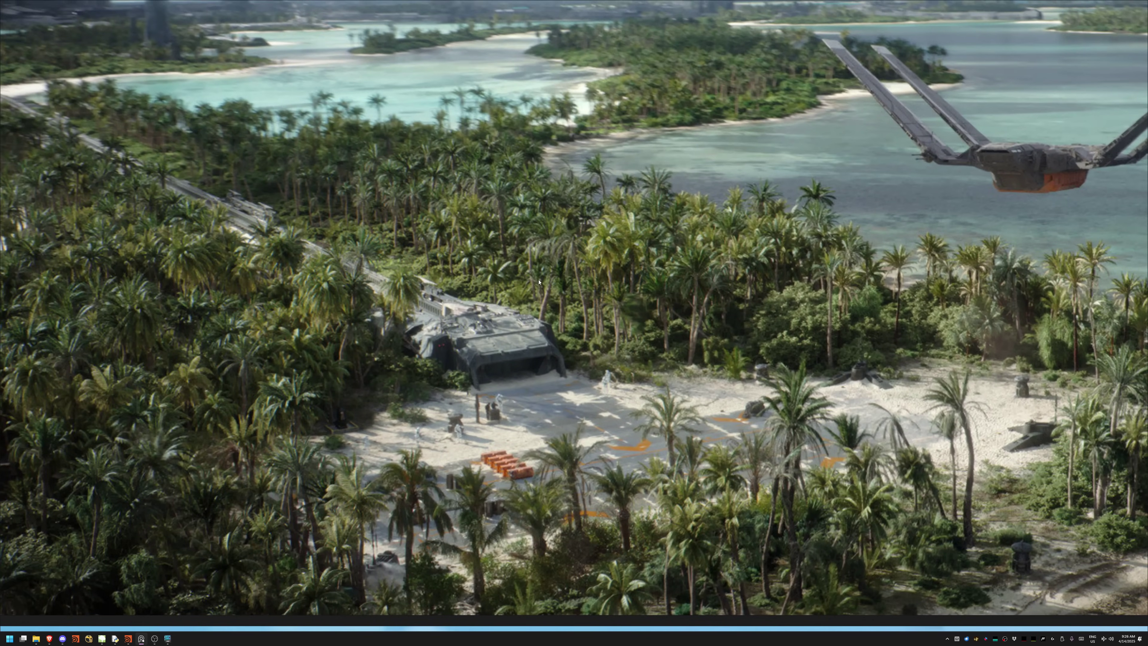
pyautogui.moveTo(258, 464); pyautogui.dragTo(325, 419, button='middle')
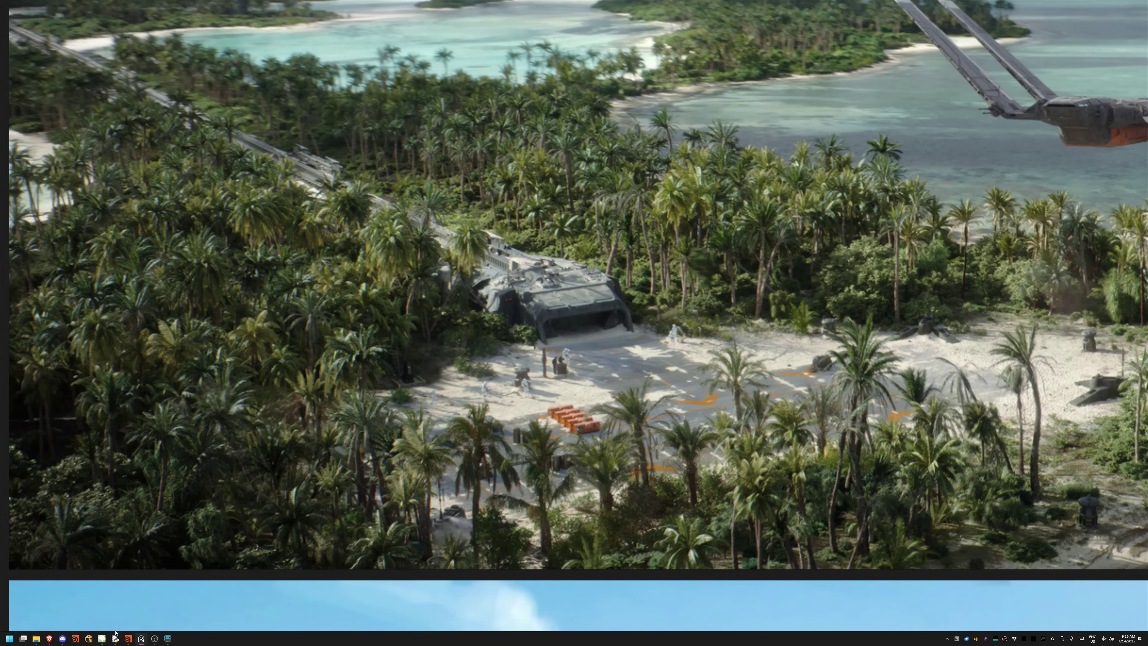
# - Switch to SpeedTree Modeler and inspect the palm tree model in palmtree_build.spm from several angles
pyautogui.click(104, 638)
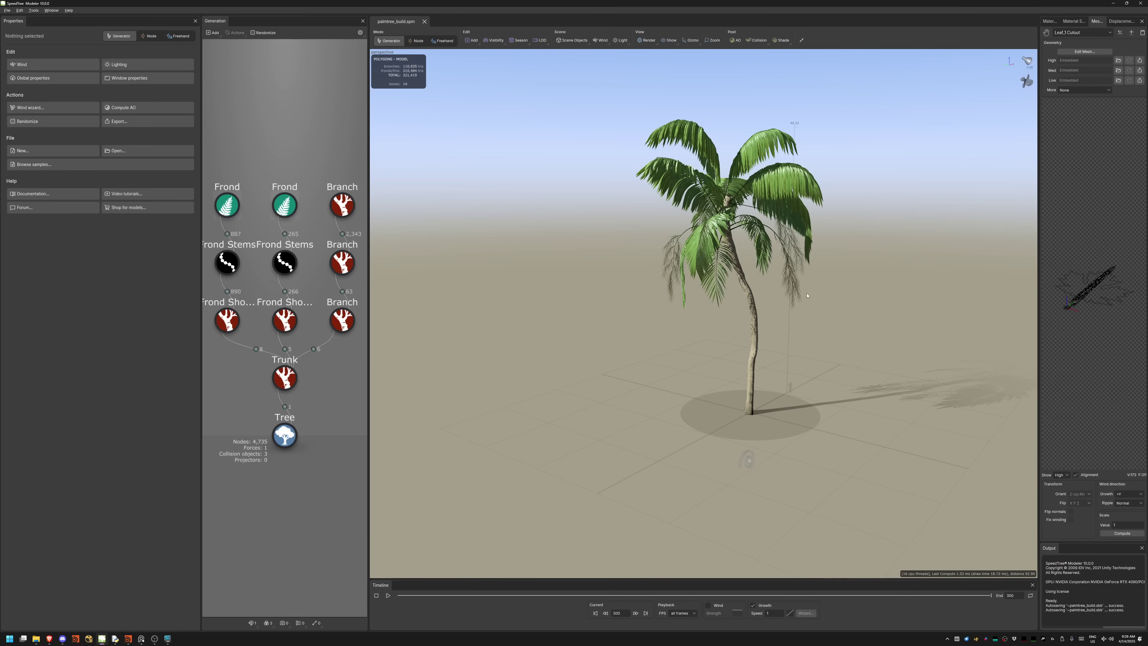
pyautogui.moveTo(808, 298); pyautogui.dragTo(642, 312, button='middle')
pyautogui.moveTo(642, 312); pyautogui.dragTo(613, 310)
pyautogui.moveTo(614, 309); pyautogui.dragTo(641, 318, button='middle')
pyautogui.scroll(3, 714, 342)
pyautogui.moveTo(641, 317); pyautogui.dragTo(639, 325)
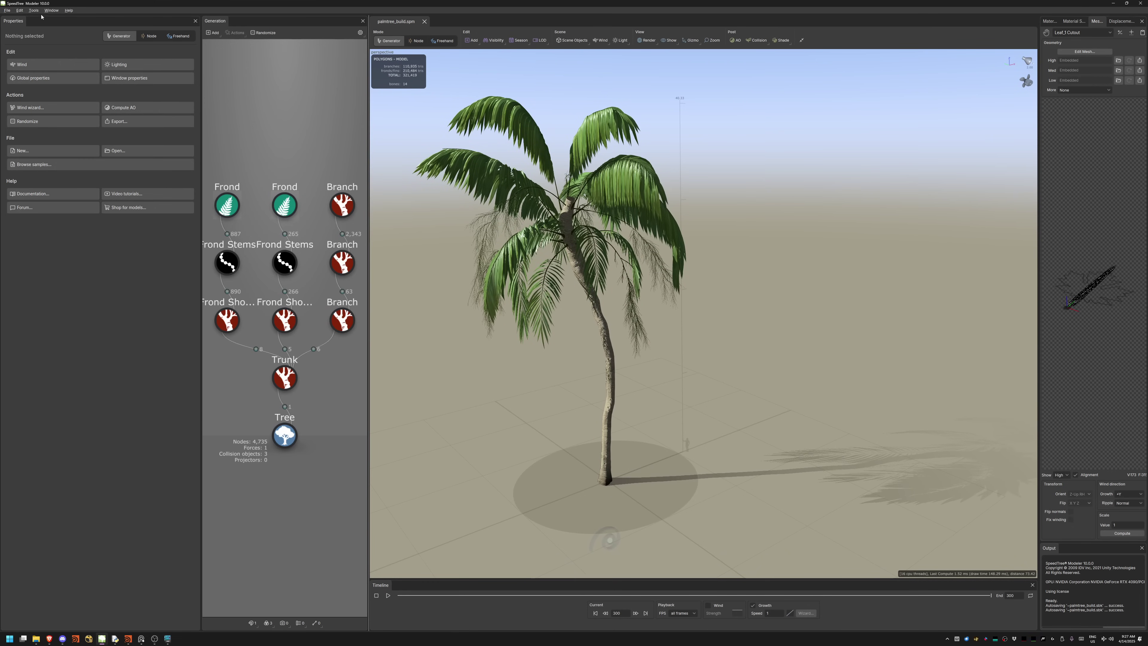
pyautogui.moveTo(403, 596); pyautogui.dragTo(997, 596)
pyautogui.moveTo(805, 587); pyautogui.dragTo(997, 577)
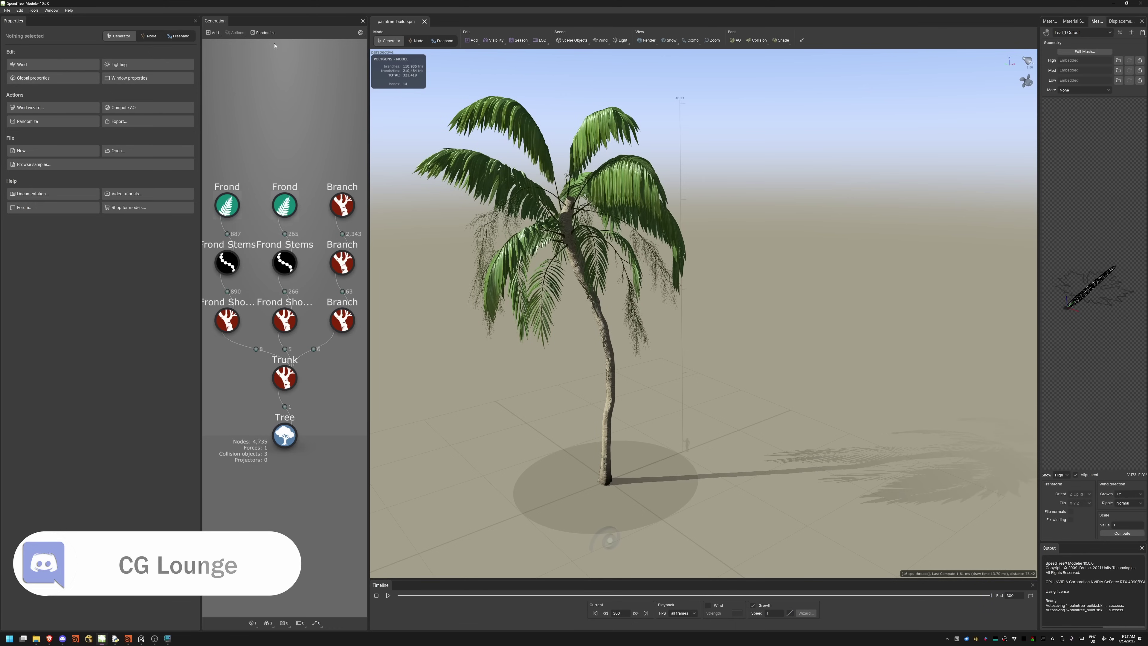
# - Randomize the palm tree to generate a new variation and inspect its crown and trunk from several angles and distances
pyautogui.click(266, 32)
pyautogui.click(267, 32)
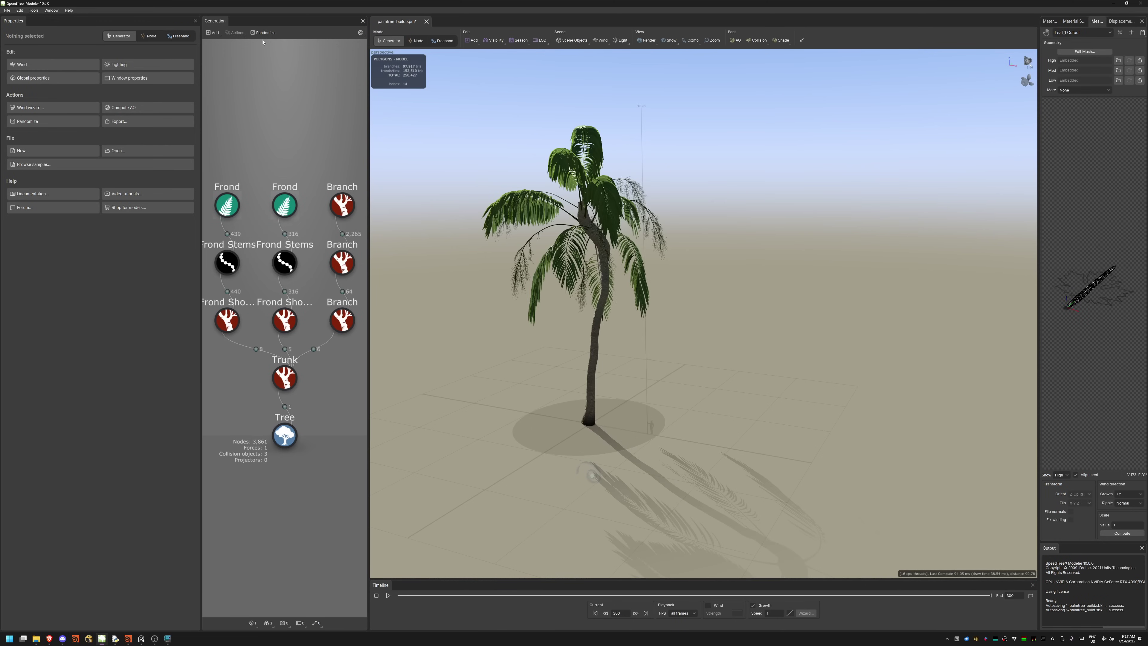
pyautogui.moveTo(470, 180); pyautogui.dragTo(547, 200)
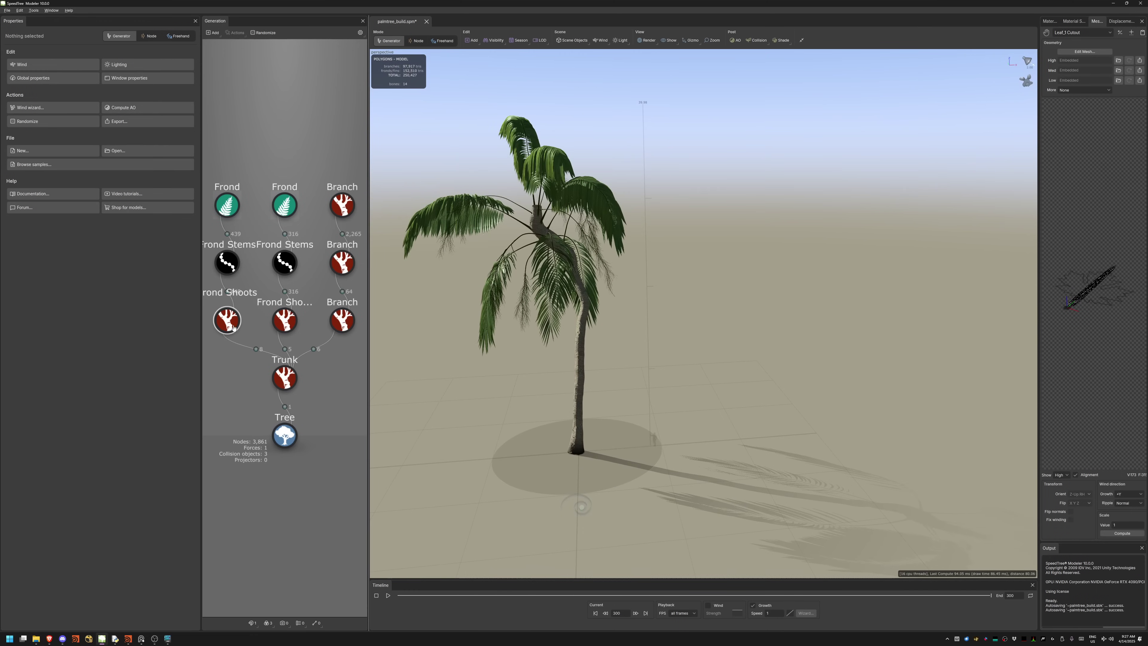
pyautogui.moveTo(602, 226); pyautogui.dragTo(645, 163)
pyautogui.scroll(-6, 676, 246)
pyautogui.moveTo(677, 246); pyautogui.dragTo(673, 330)
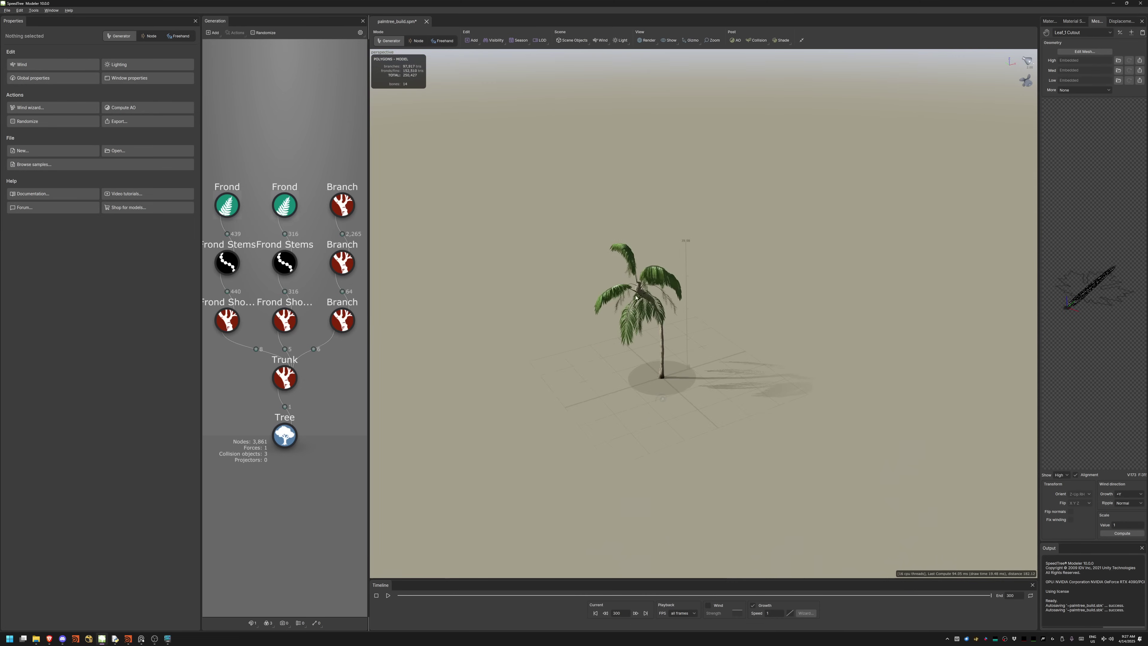
pyautogui.scroll(4, 674, 330)
pyautogui.moveTo(971, 594); pyautogui.dragTo(1047, 574)
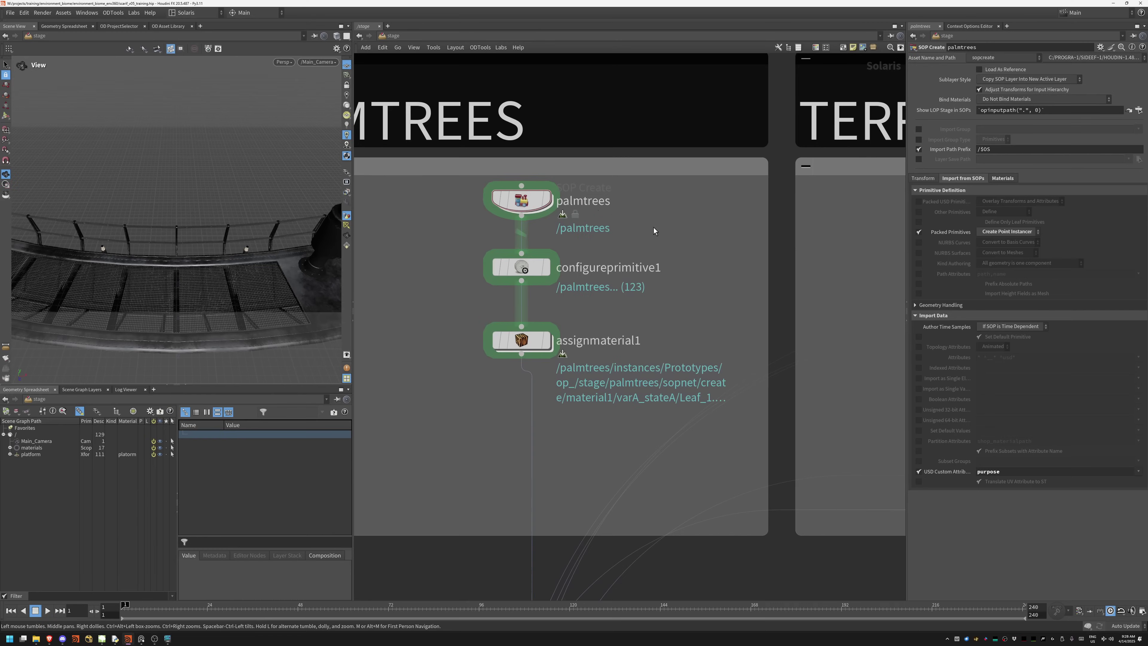
# - Open the geometry network inside the palmtrees SOP Create node and widen the scene view pane
pyautogui.doubleClick(521, 200)
pyautogui.scroll(-5, 526, 334)
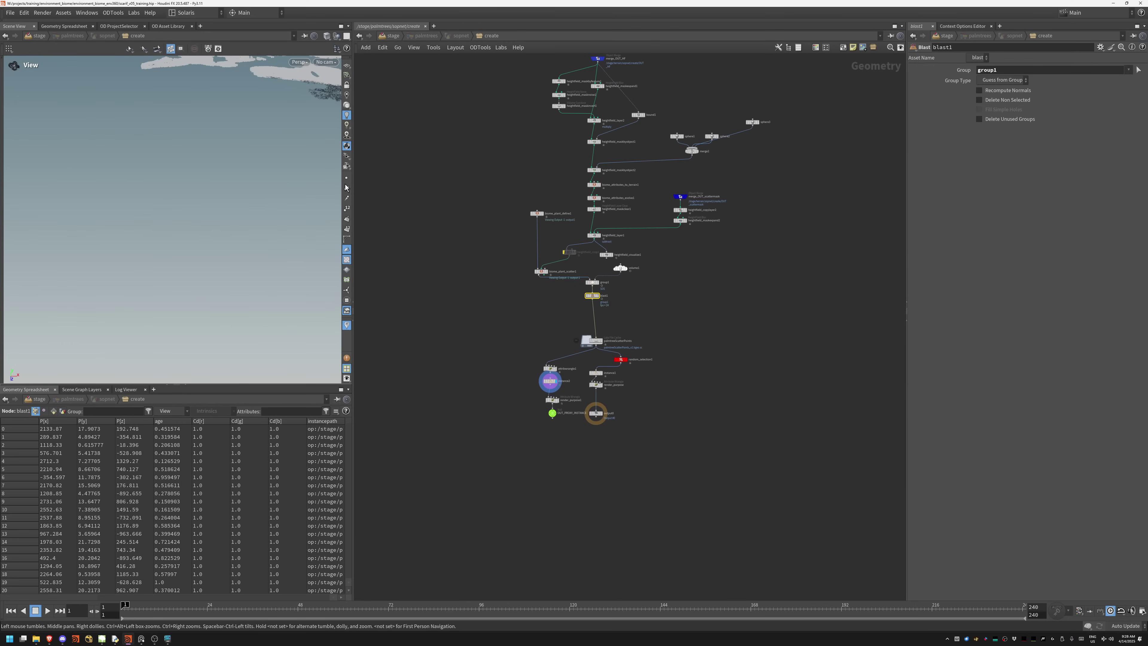
pyautogui.moveTo(354, 244); pyautogui.dragTo(502, 246)
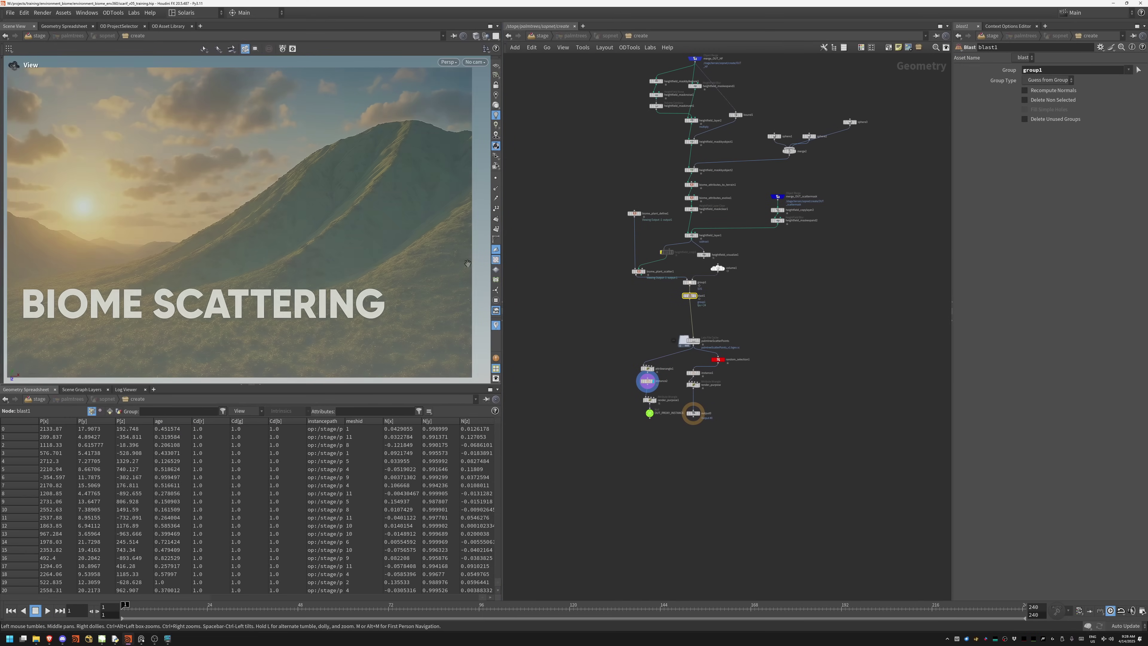
# - Locate the imported palm tree variants in the network, display material1 and frame its tree in the viewport
pyautogui.moveTo(637, 134); pyautogui.dragTo(599, 317, button='middle')
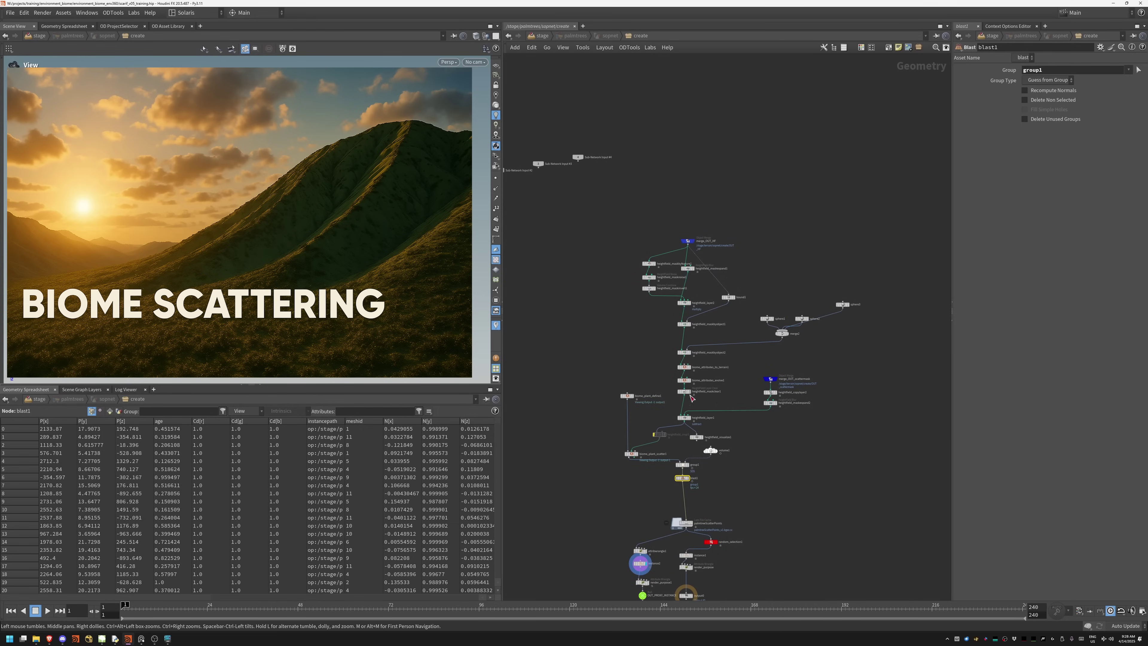
pyautogui.moveTo(620, 225); pyautogui.dragTo(680, 505, button='middle')
pyautogui.moveTo(627, 453); pyautogui.dragTo(773, 414, button='middle')
pyautogui.moveTo(950, 466); pyautogui.dragTo(774, 277, button='middle')
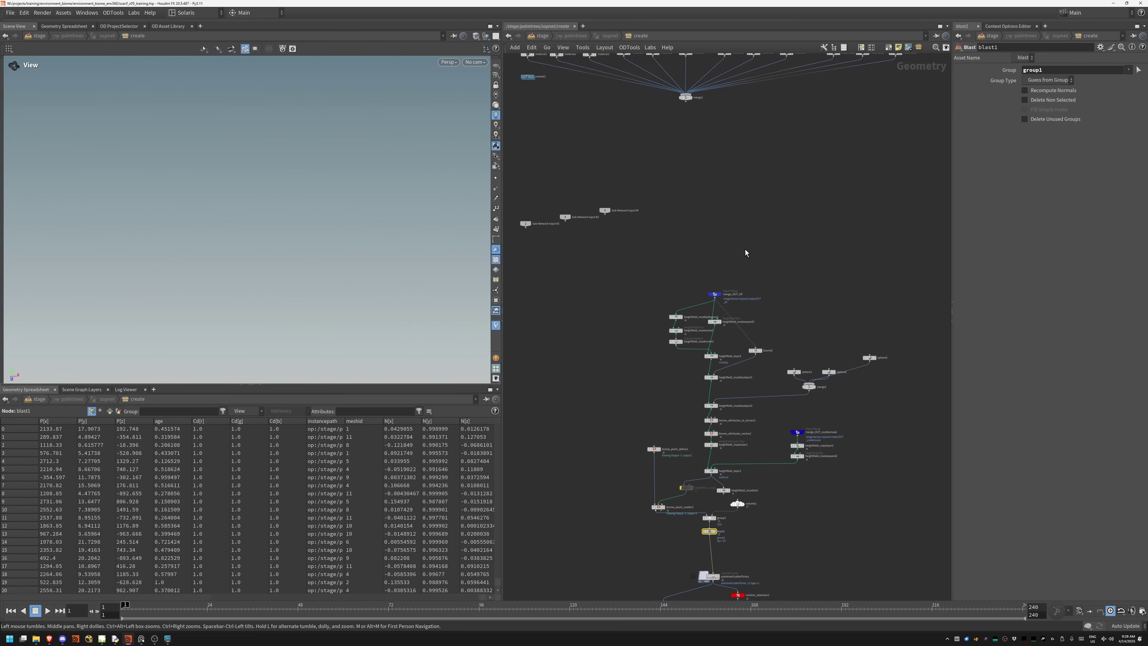
pyautogui.moveTo(705, 170); pyautogui.dragTo(718, 351, button='middle')
pyautogui.moveTo(623, 242); pyautogui.dragTo(657, 271, button='middle')
pyautogui.moveTo(770, 425)
pyautogui.mouseDown(button='middle')
pyautogui.moveTo(725, 125)
pyautogui.moveTo(732, 418)
pyautogui.mouseUp(button='middle')
pyautogui.scroll(3, 710, 353)
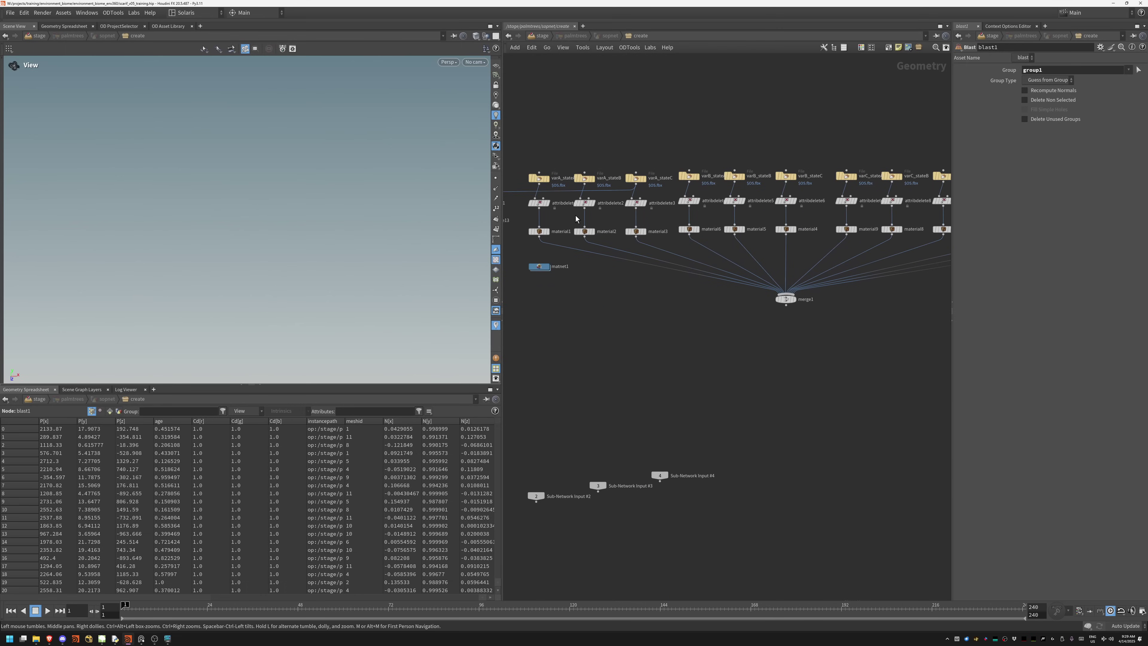
pyautogui.click(539, 231)
pyautogui.press('f')
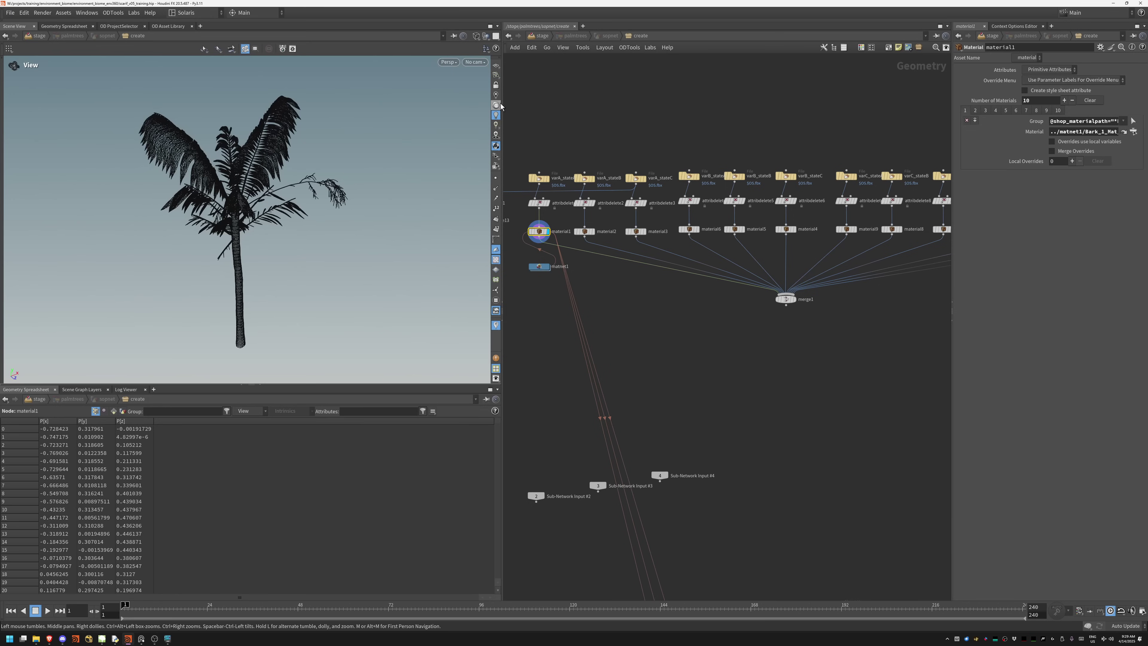
# - Turn off the wireframe overlay, change the viewport lighting mode to light the palm tree, and inspect it
pyautogui.hotkey('shift', 'w')
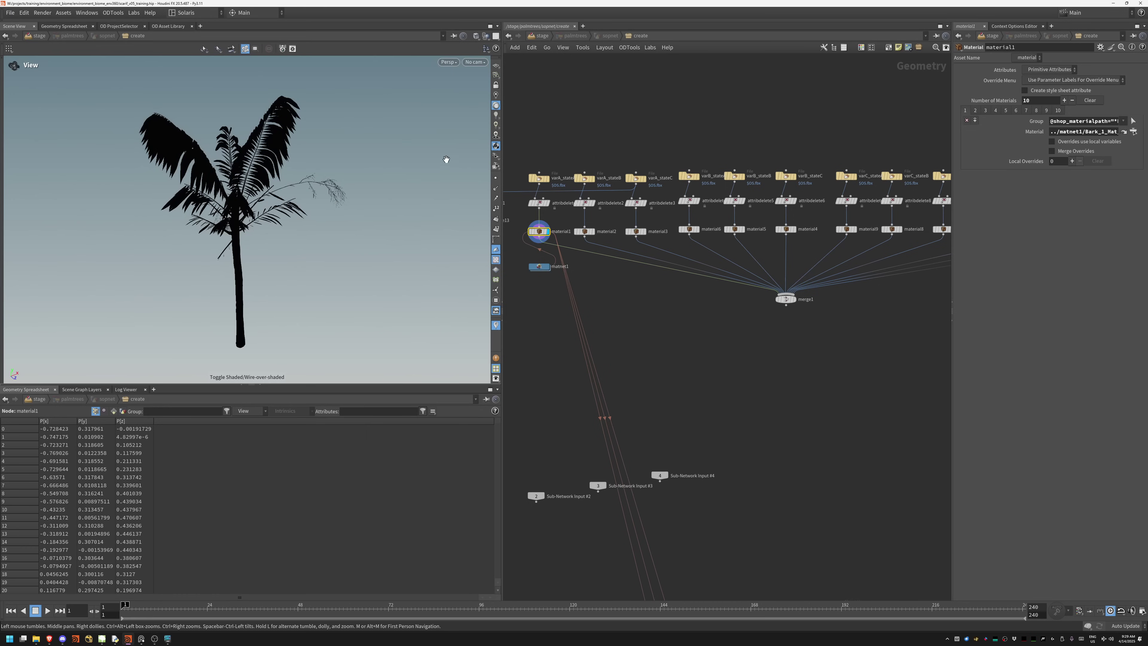
pyautogui.moveTo(454, 155); pyautogui.dragTo(487, 139)
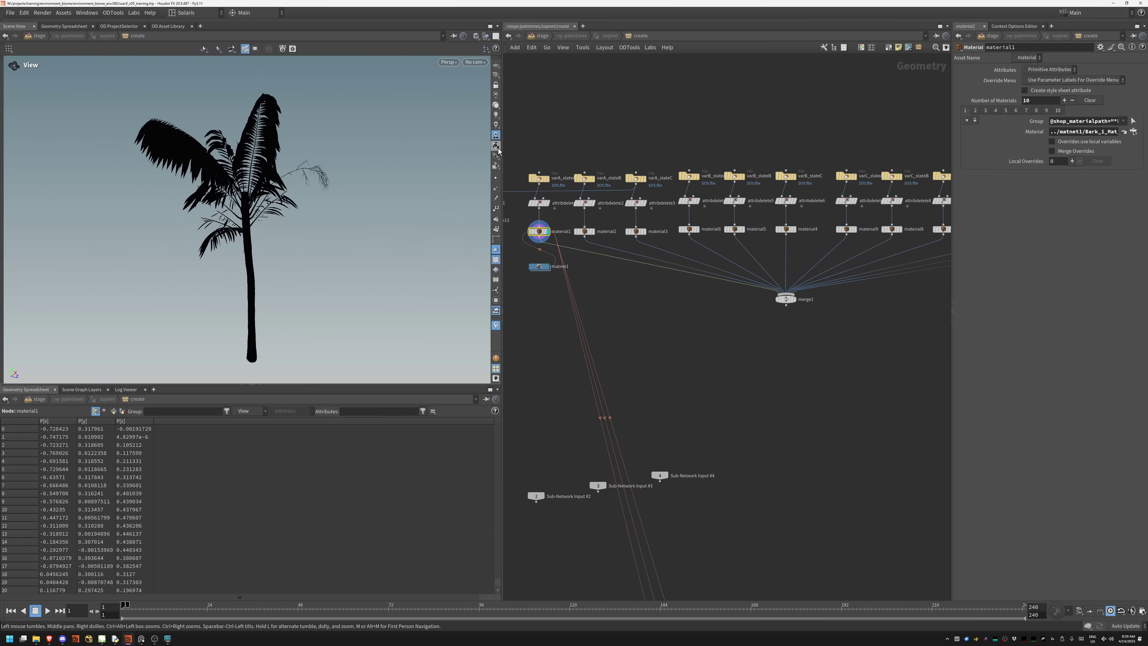
pyautogui.click(495, 134)
pyautogui.moveTo(328, 210); pyautogui.dragTo(438, 218)
pyautogui.moveTo(366, 226); pyautogui.dragTo(411, 206, button='middle')
# - Display the palm trees of material2, material3 and the first varB variant one after another
pyautogui.moveTo(634, 299); pyautogui.dragTo(644, 297, button='middle')
pyautogui.press('r')
pyautogui.click(602, 232)
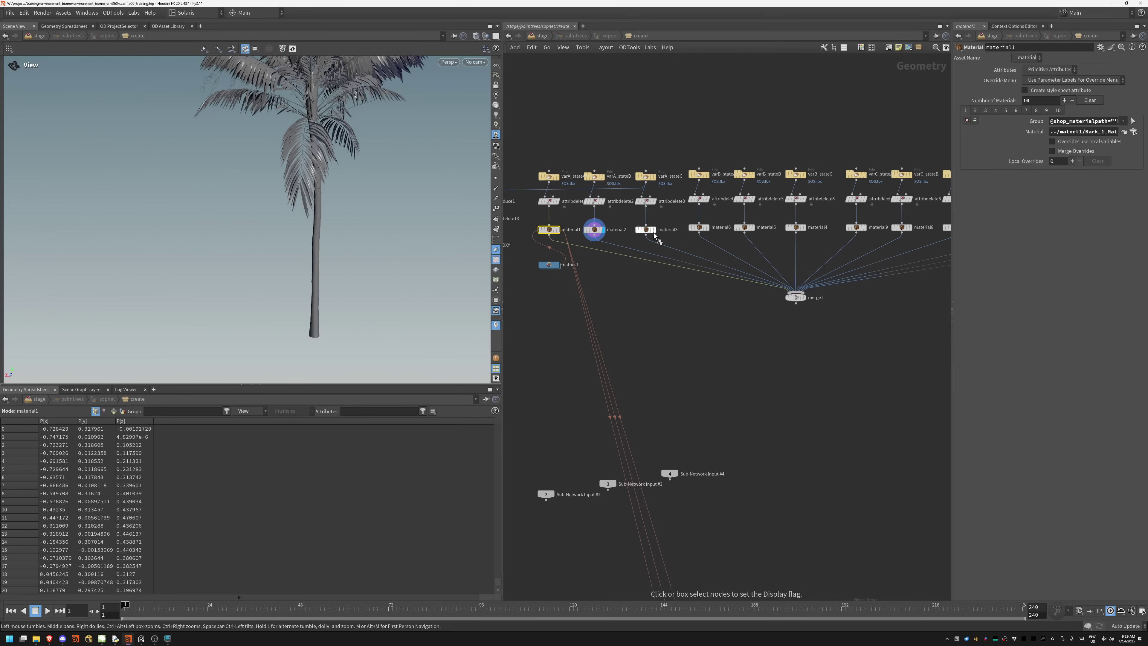
pyautogui.click(650, 232)
pyautogui.moveTo(707, 308); pyautogui.dragTo(703, 315, button='middle')
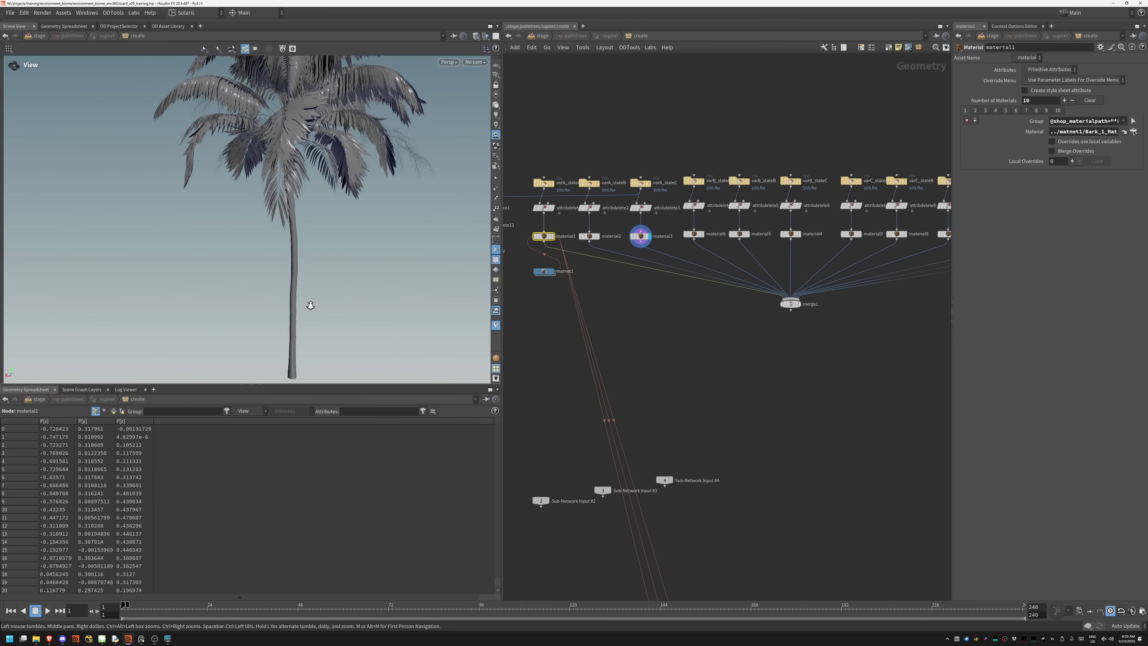
pyautogui.click(700, 227)
# - Display the biome_plant_define1 output, frame the full row of palm trees and inspect it from several angles
pyautogui.moveTo(693, 532); pyautogui.dragTo(720, 322, button='middle')
pyautogui.moveTo(789, 351); pyautogui.dragTo(597, 182, button='middle')
pyautogui.moveTo(623, 380); pyautogui.dragTo(702, 239, button='middle')
pyautogui.moveTo(702, 239); pyautogui.dragTo(681, 319, button='right')
pyautogui.scroll(1, 680, 319)
pyautogui.moveTo(685, 350); pyautogui.dragTo(639, 401)
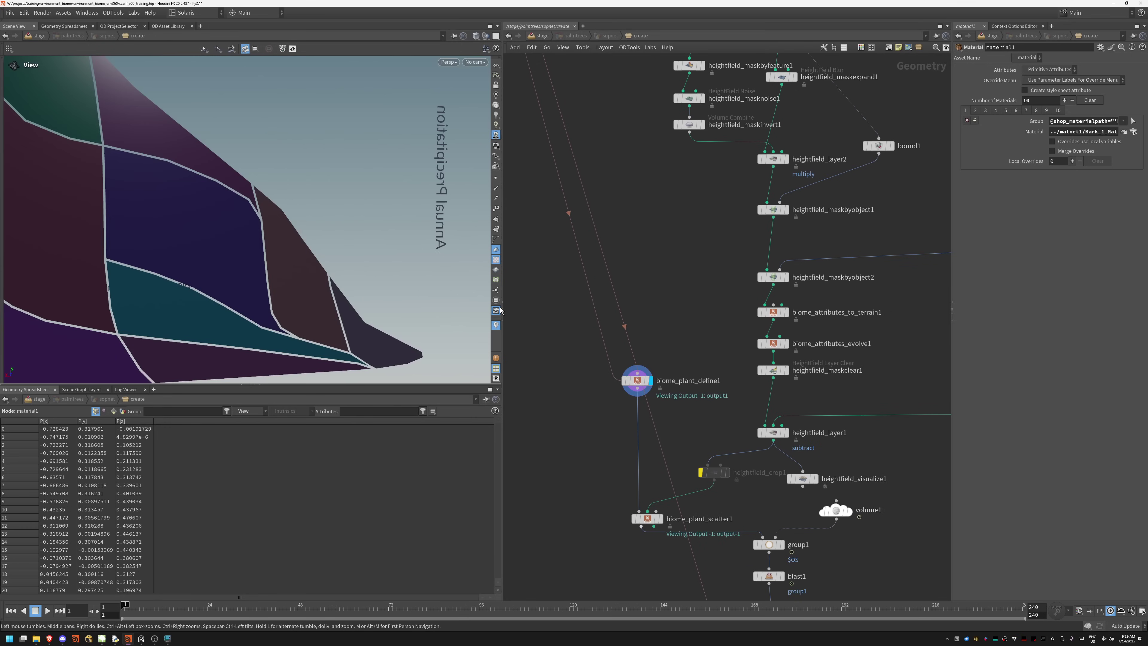
pyautogui.press('f')
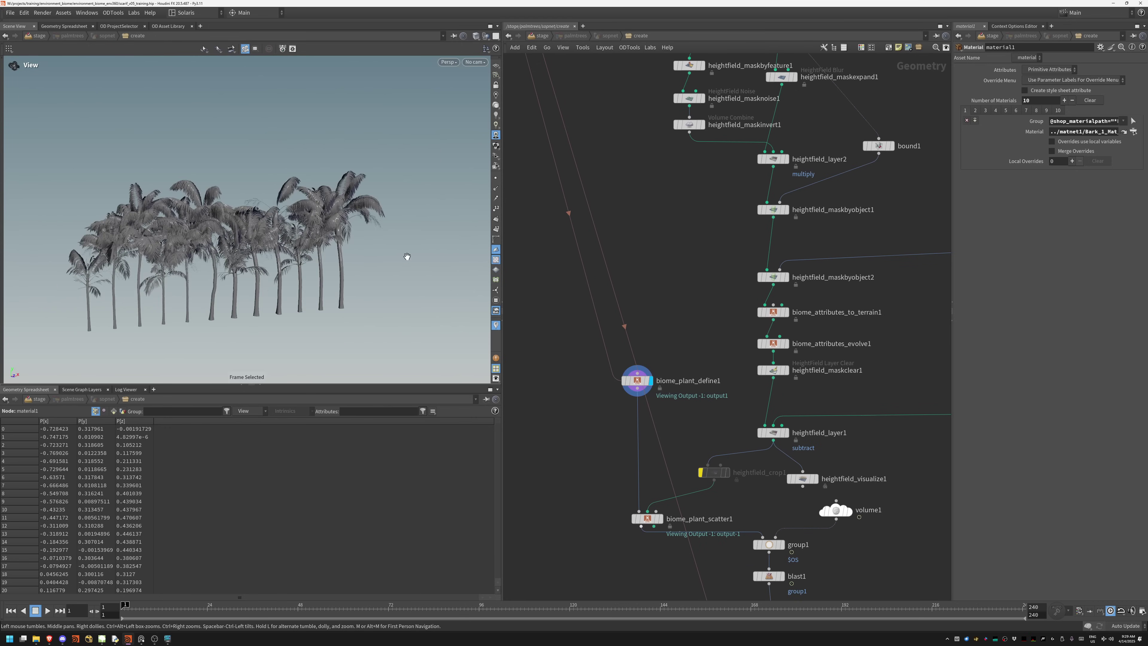
pyautogui.scroll(3, 259, 282)
pyautogui.moveTo(246, 276); pyautogui.dragTo(283, 245, button='middle')
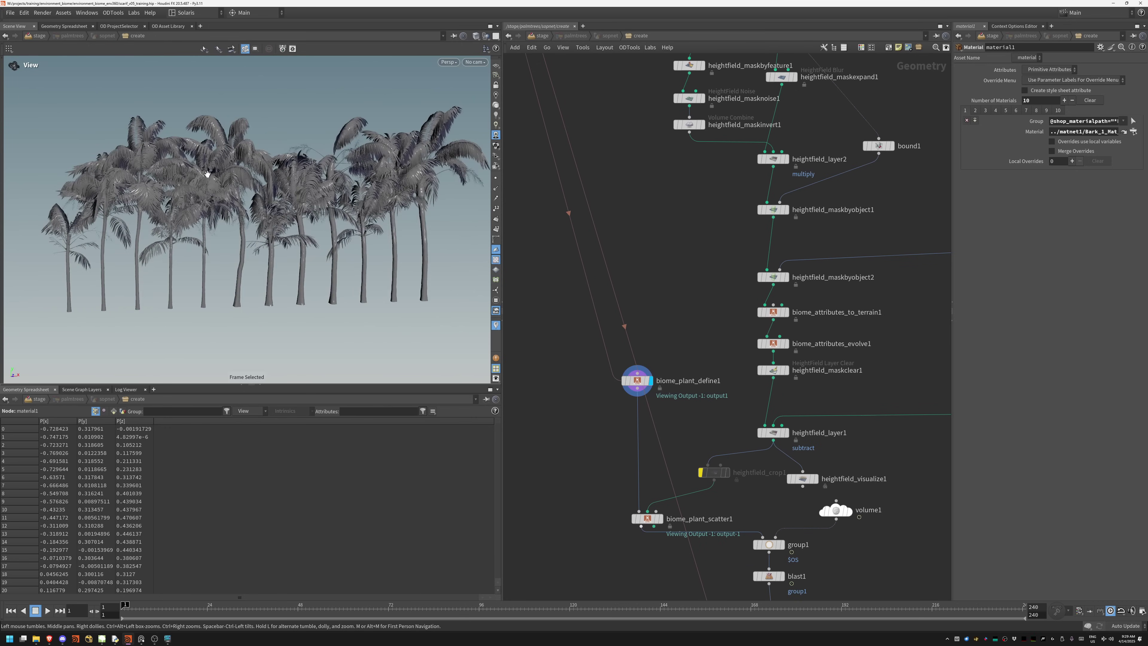
pyautogui.moveTo(238, 182); pyautogui.dragTo(317, 227)
pyautogui.moveTo(420, 236); pyautogui.dragTo(379, 283)
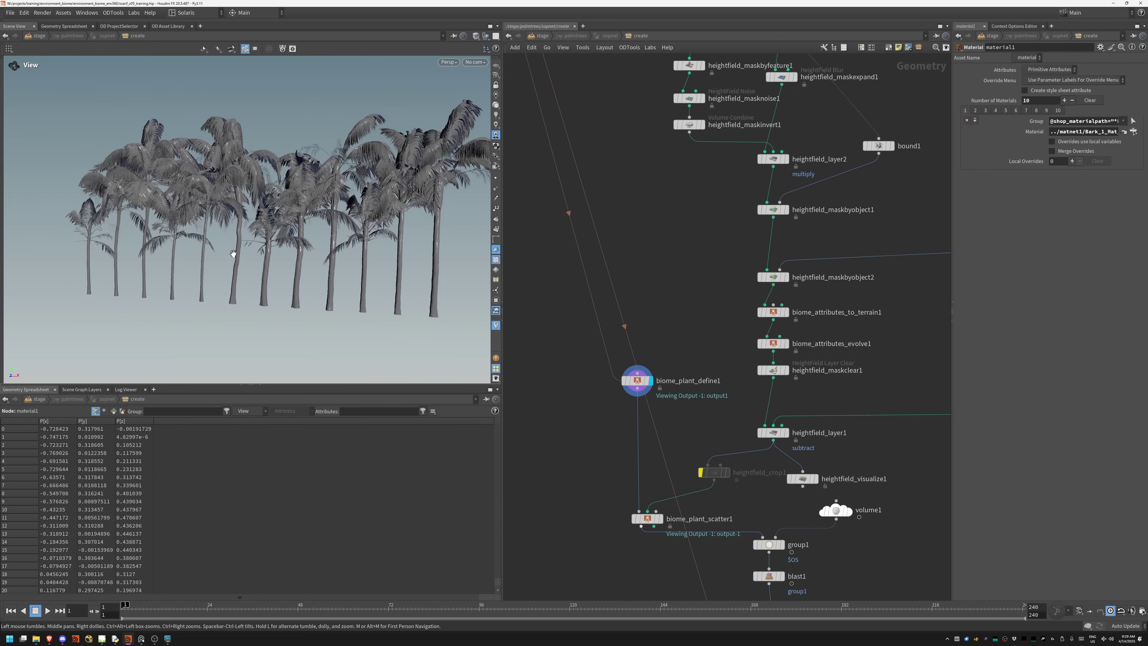
# - Display the palmtreeScatterPoints file cache and frame all the scattered points in the viewport
pyautogui.moveTo(906, 357); pyautogui.dragTo(820, 254, button='middle')
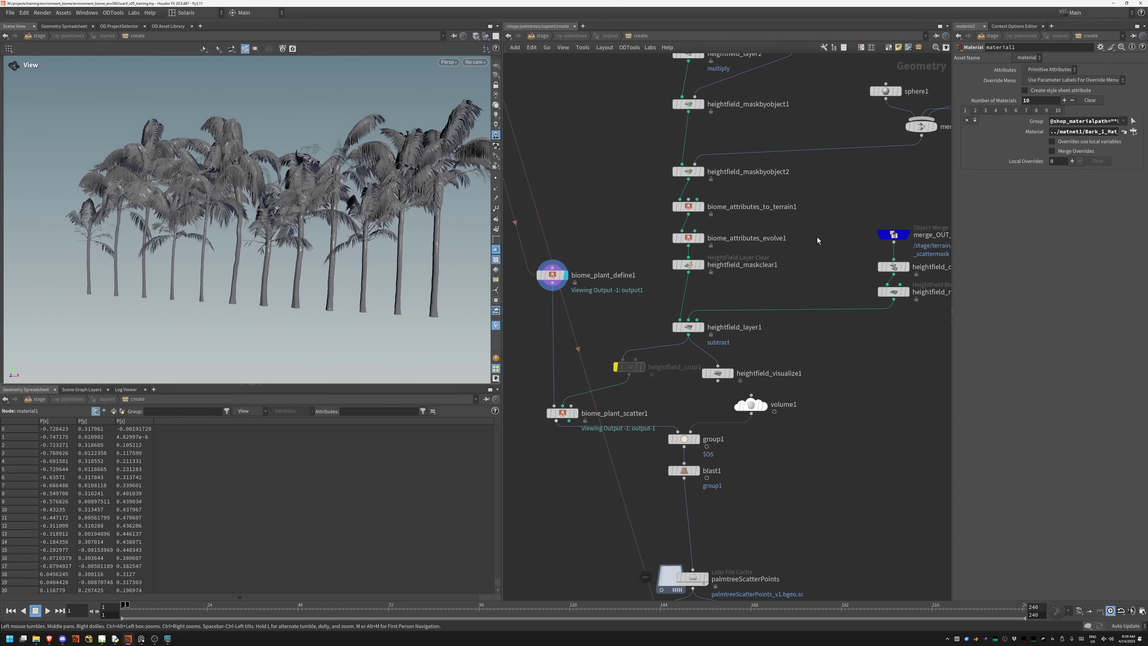
pyautogui.scroll(-2, 820, 255)
pyautogui.moveTo(811, 442); pyautogui.dragTo(788, 382, button='middle')
pyautogui.scroll(2, 789, 382)
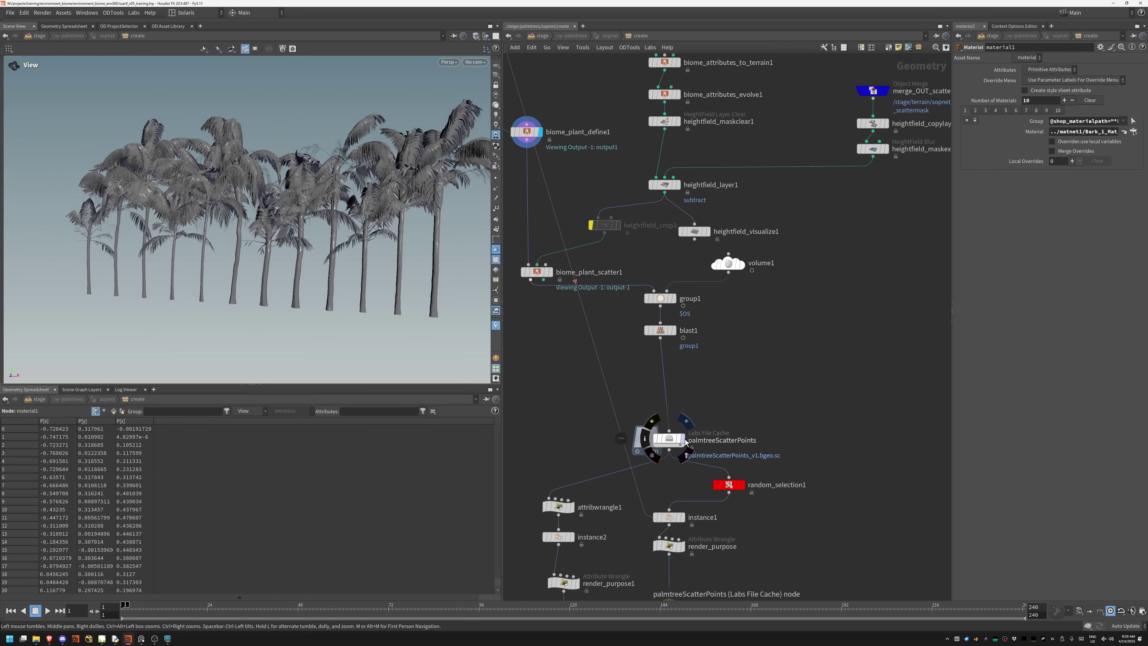
pyautogui.click(683, 439)
pyautogui.moveTo(304, 215); pyautogui.dragTo(298, 234)
pyautogui.hotkey('shift', 'w')
pyautogui.press('f')
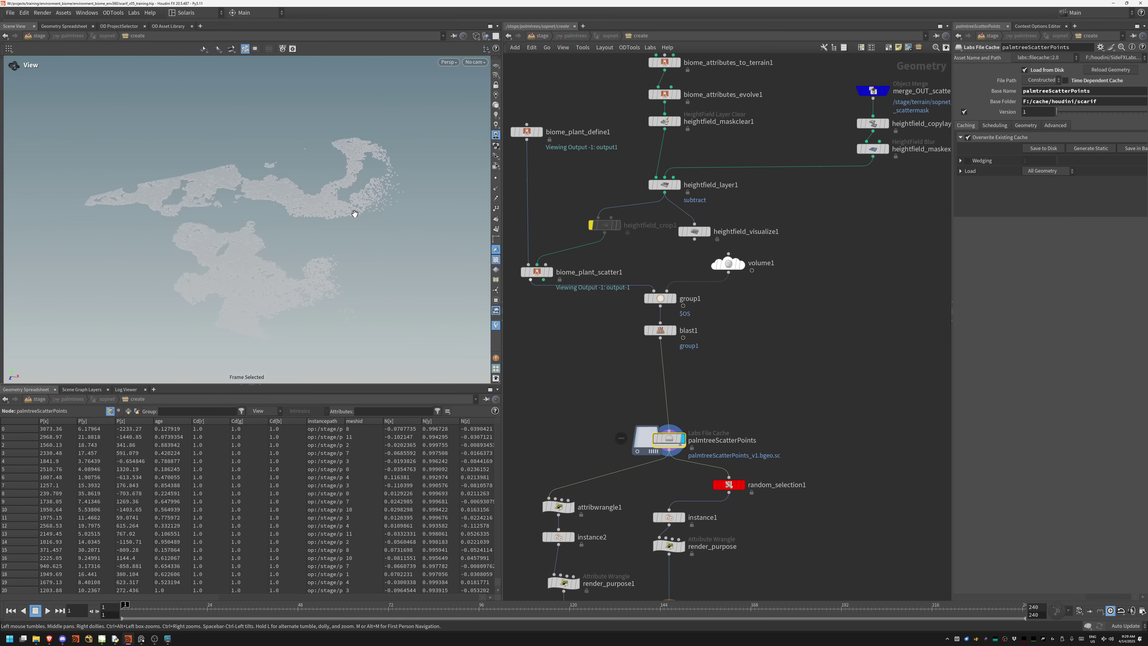
# - Turn on point display for the scattered points and look through anamorph_camera
pyautogui.click(496, 179)
pyautogui.moveTo(337, 286); pyautogui.dragTo(457, 98)
pyautogui.click(475, 62)
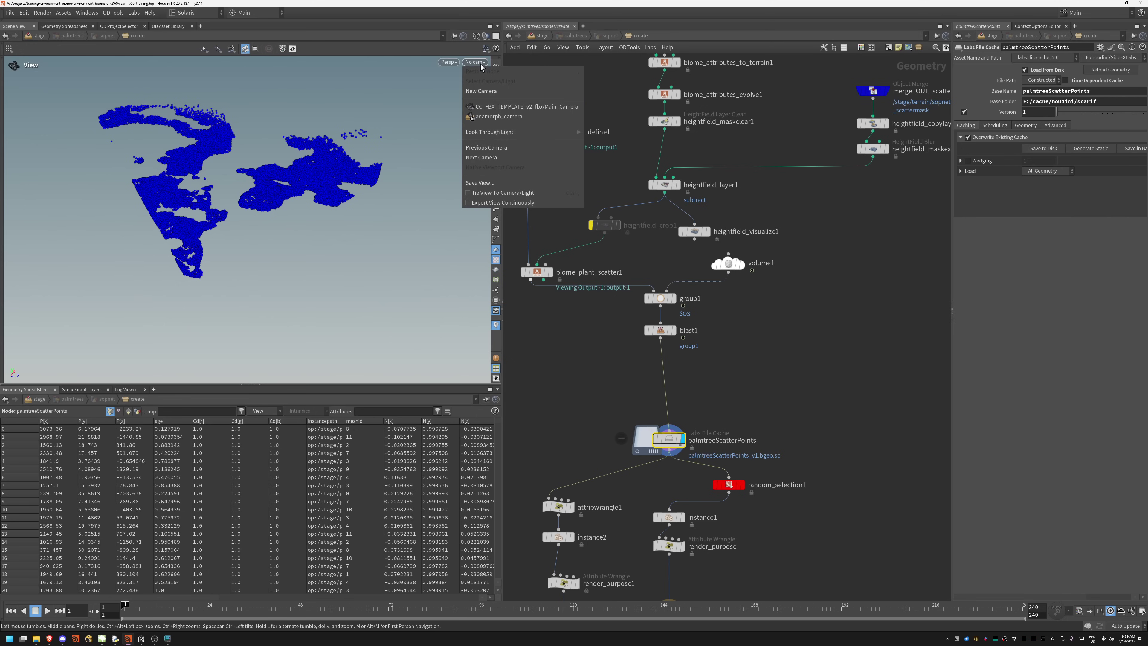
pyautogui.click(495, 117)
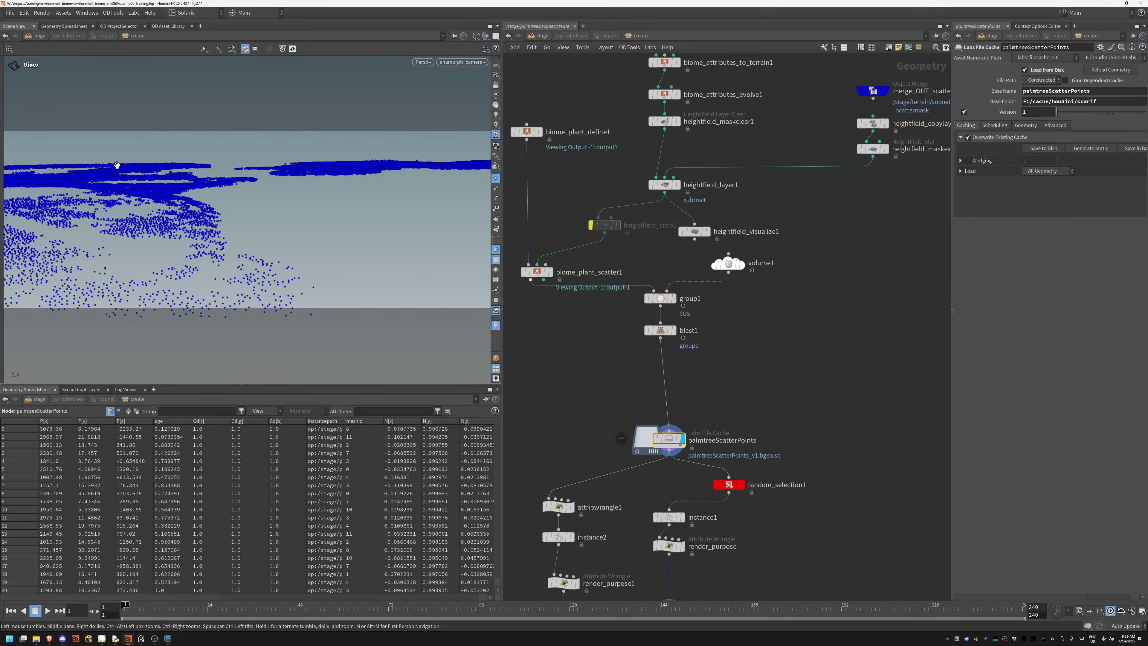
# - Leave the camera view and examine the scattered palm tree points from a higher angle
pyautogui.moveTo(346, 210); pyautogui.dragTo(307, 214)
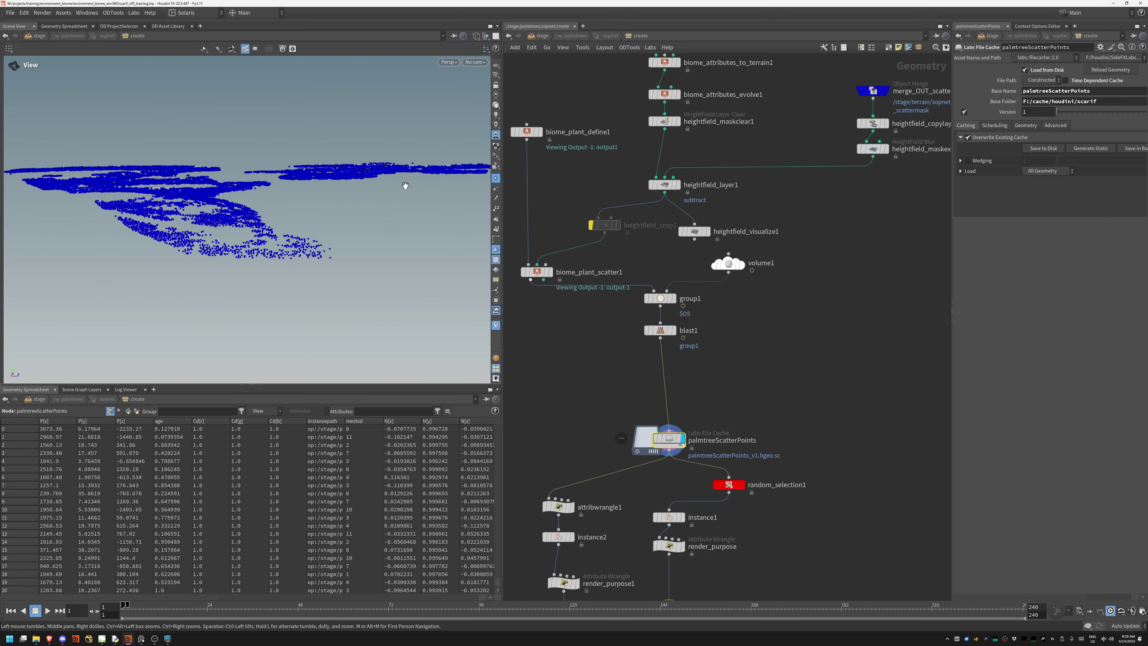
pyautogui.moveTo(410, 184); pyautogui.dragTo(393, 129)
pyautogui.moveTo(262, 268); pyautogui.dragTo(359, 231, button='middle')
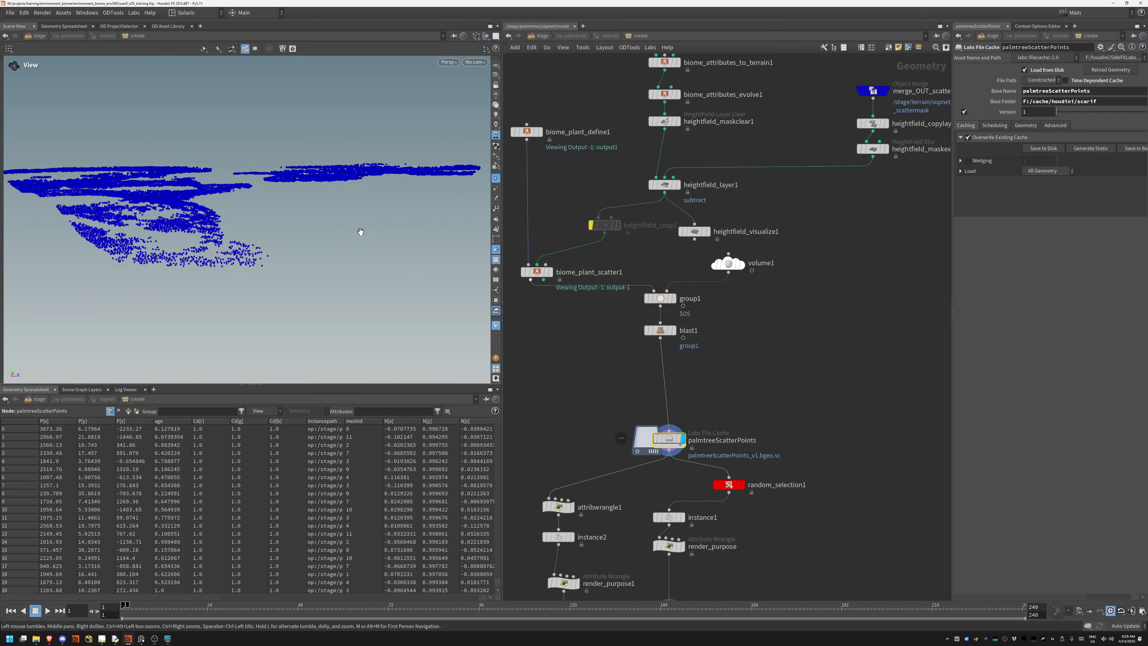
pyautogui.moveTo(359, 231); pyautogui.dragTo(308, 265)
pyautogui.moveTo(281, 271); pyautogui.dragTo(346, 261, button='middle')
# - Display the instance2 node and inspect the simplified proxy palm trees up close and from a distance
pyautogui.moveTo(606, 470); pyautogui.dragTo(622, 303, button='middle')
pyautogui.scroll(2, 638, 396)
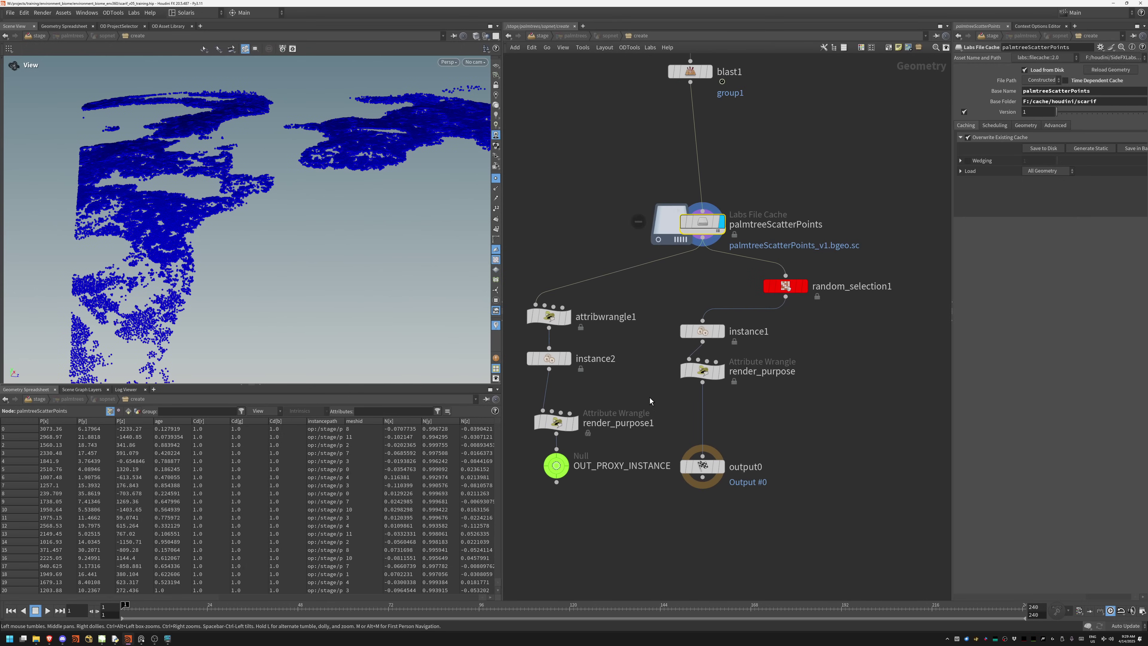
pyautogui.click(569, 359)
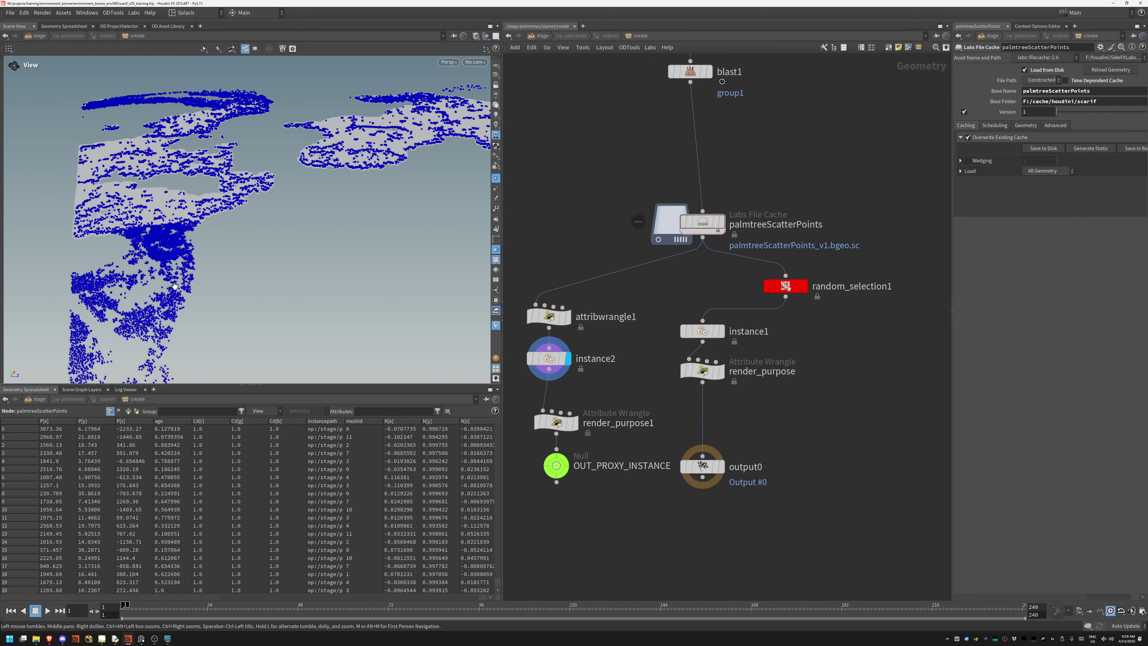
pyautogui.moveTo(174, 301); pyautogui.dragTo(311, 173)
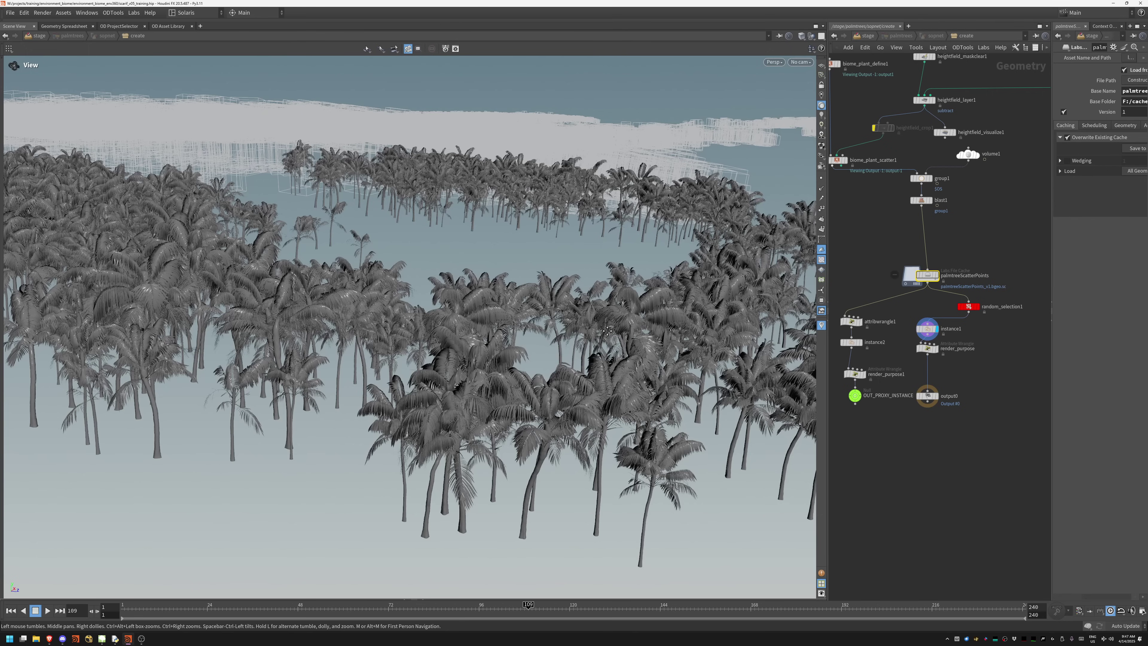
pyautogui.moveTo(621, 331); pyautogui.dragTo(383, 264)
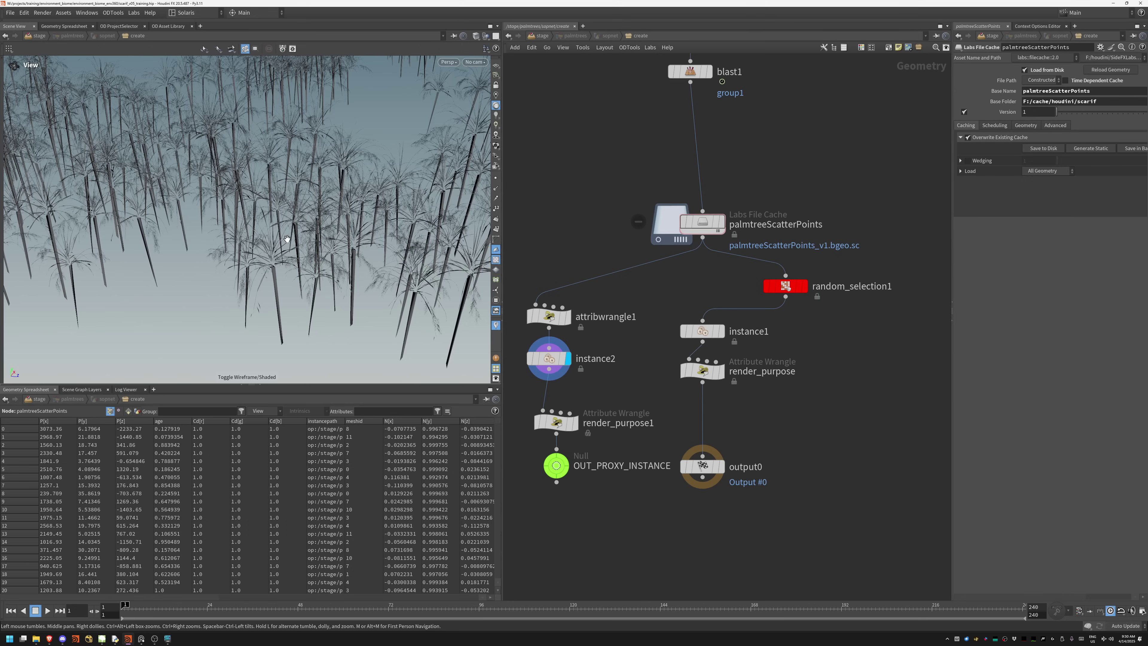
pyautogui.moveTo(330, 233)
pyautogui.mouseDown()
pyautogui.moveTo(333, 249)
pyautogui.moveTo(313, 225)
pyautogui.mouseUp()
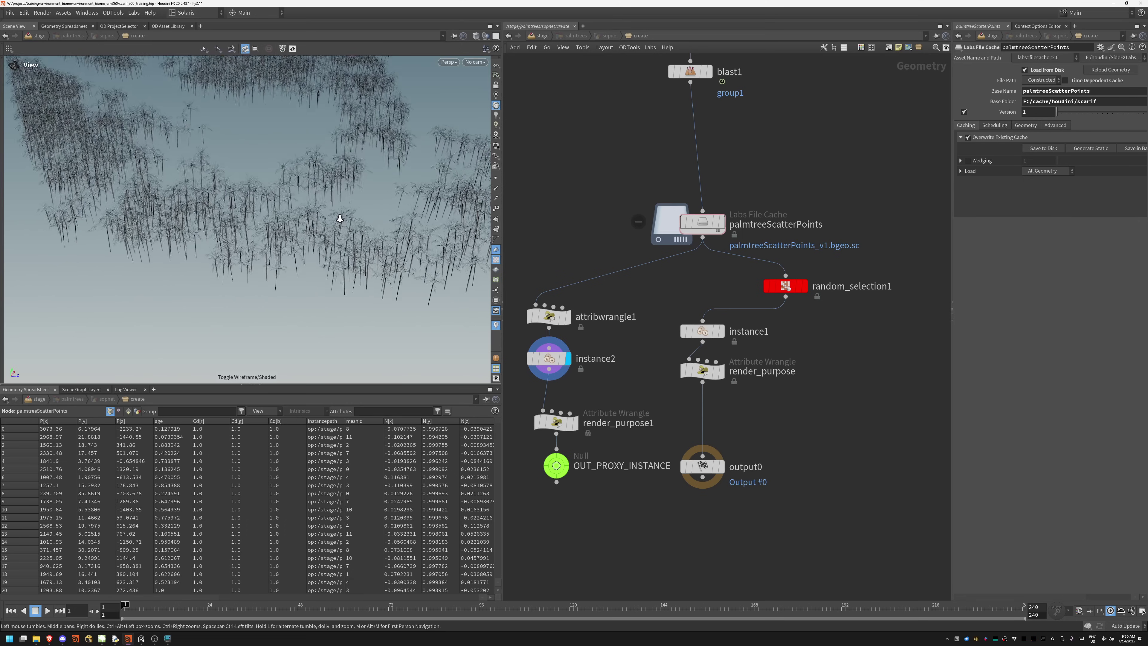
pyautogui.moveTo(340, 219); pyautogui.dragTo(341, 231, button='right')
pyautogui.moveTo(342, 230); pyautogui.dragTo(361, 158, button='middle')
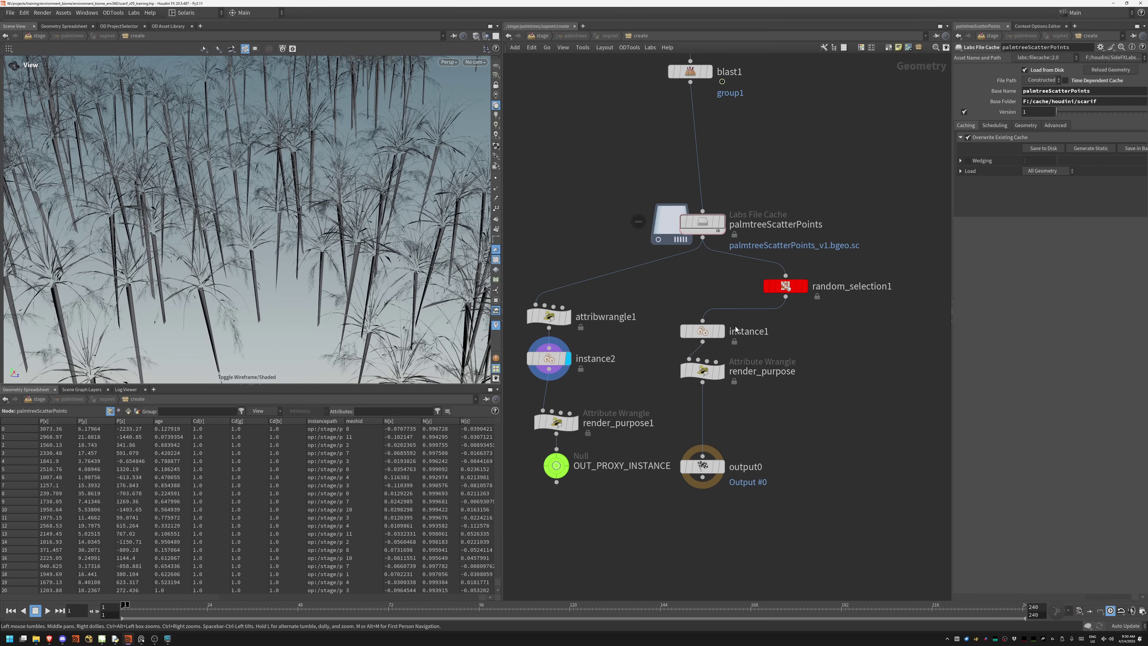
# - Display the render_purpose node below instance1 and inspect the full-detail palm tree instances
pyautogui.click(723, 370)
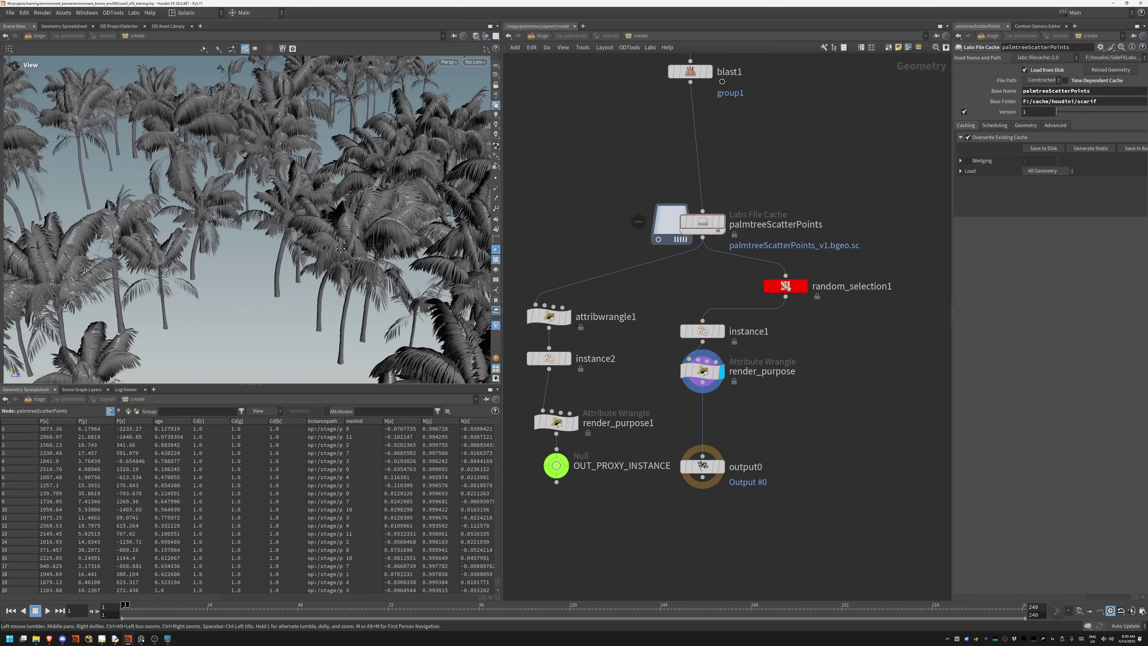
pyautogui.moveTo(333, 245); pyautogui.dragTo(313, 210)
pyautogui.moveTo(313, 210); pyautogui.dragTo(290, 170, button='right')
pyautogui.moveTo(291, 170); pyautogui.dragTo(291, 141, button='middle')
pyautogui.moveTo(290, 141); pyautogui.dragTo(281, 152)
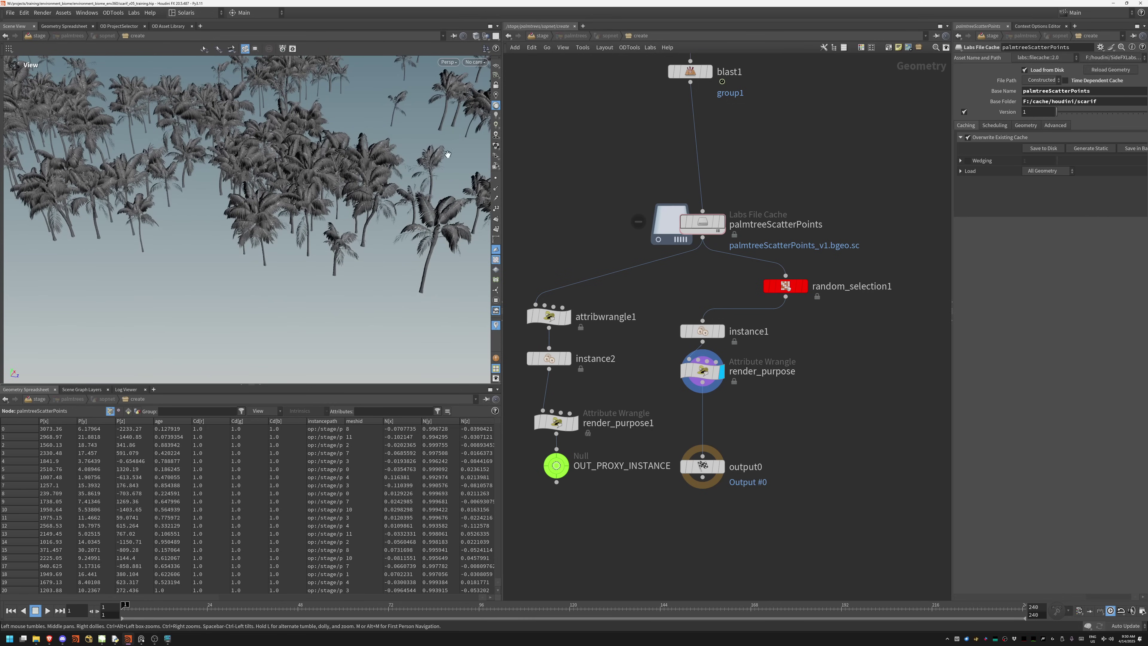
# - Return to the stage network and inspect the bush variants inside the ferns_and_bushes network
pyautogui.click(542, 36)
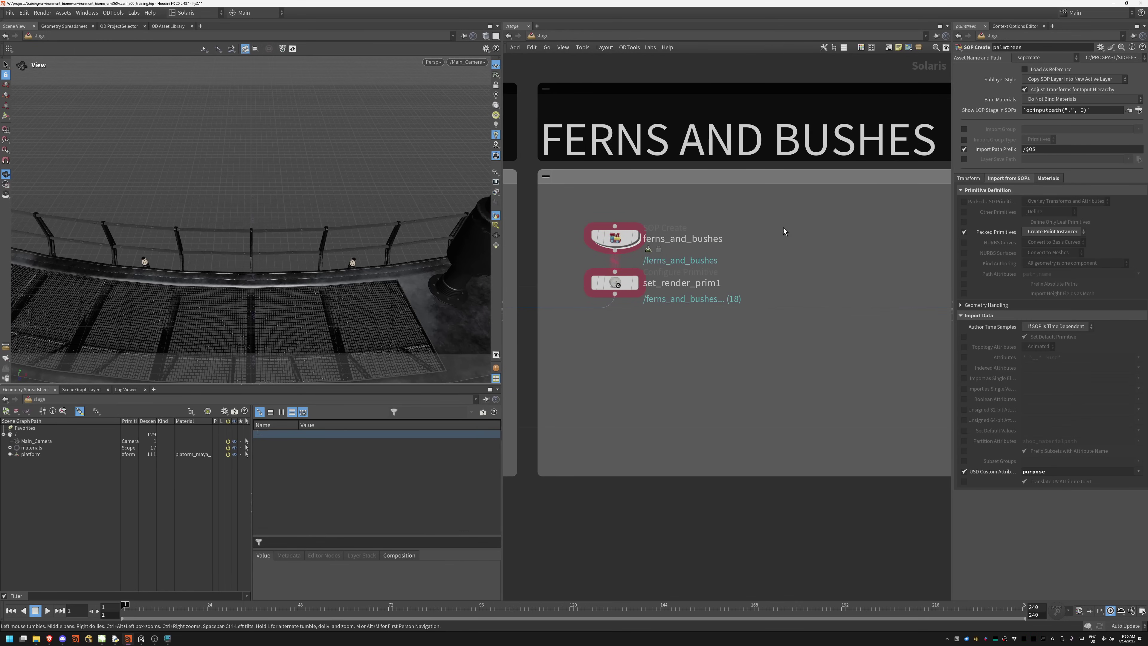
pyautogui.moveTo(837, 269); pyautogui.dragTo(807, 270, button='middle')
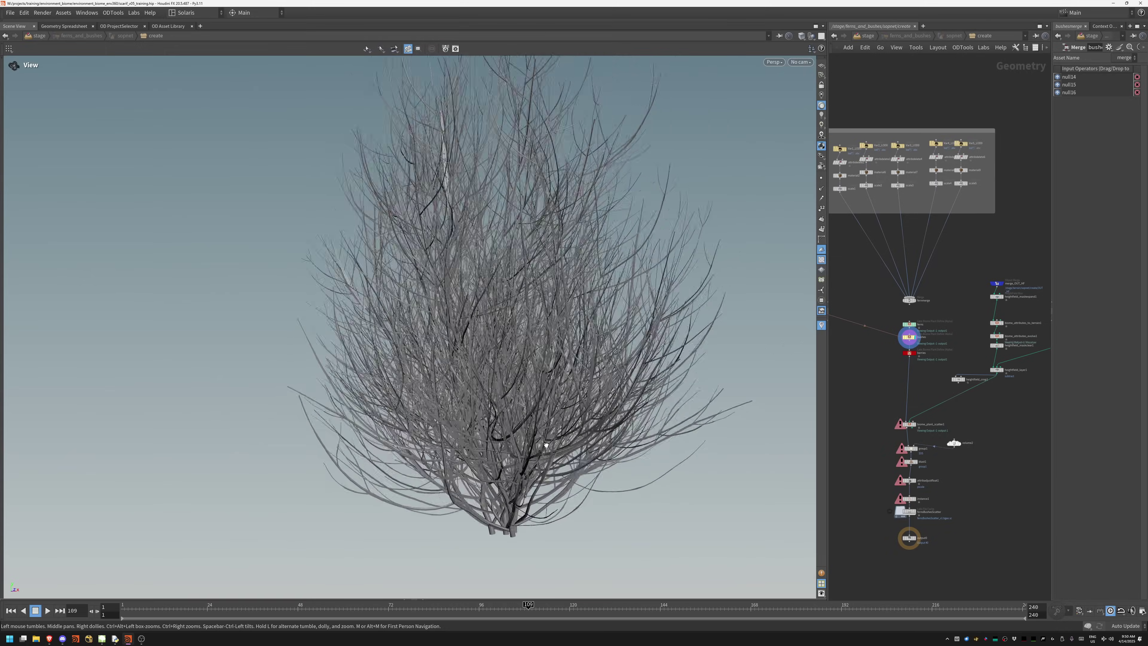
pyautogui.moveTo(559, 443); pyautogui.dragTo(635, 399)
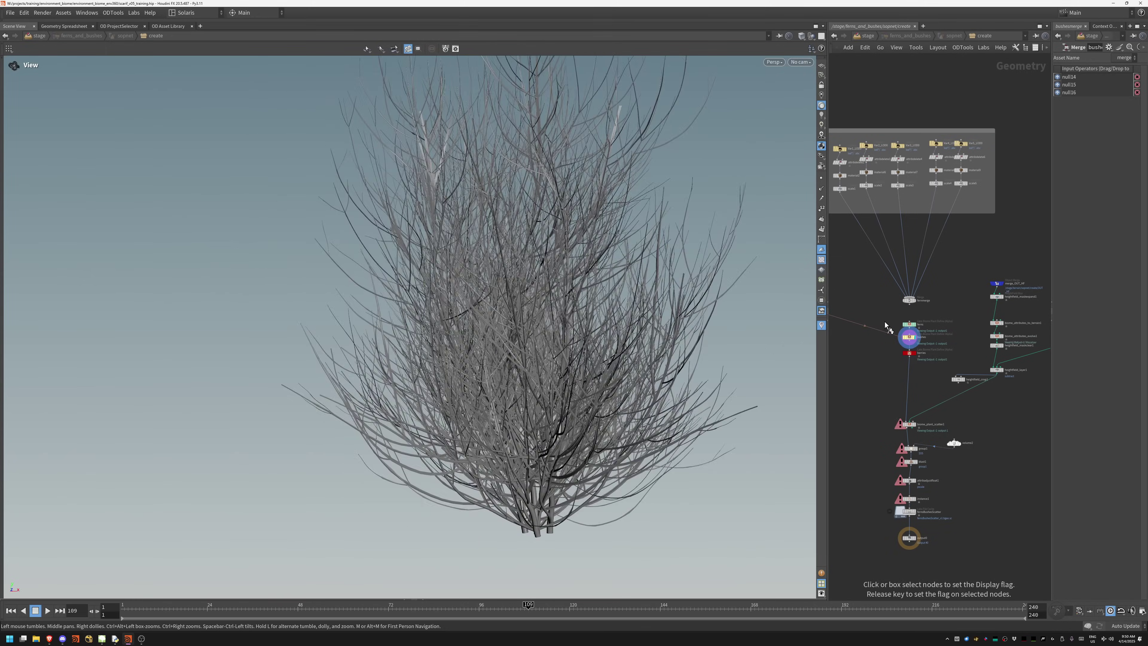
pyautogui.click(909, 324)
pyautogui.moveTo(741, 441); pyautogui.dragTo(613, 464)
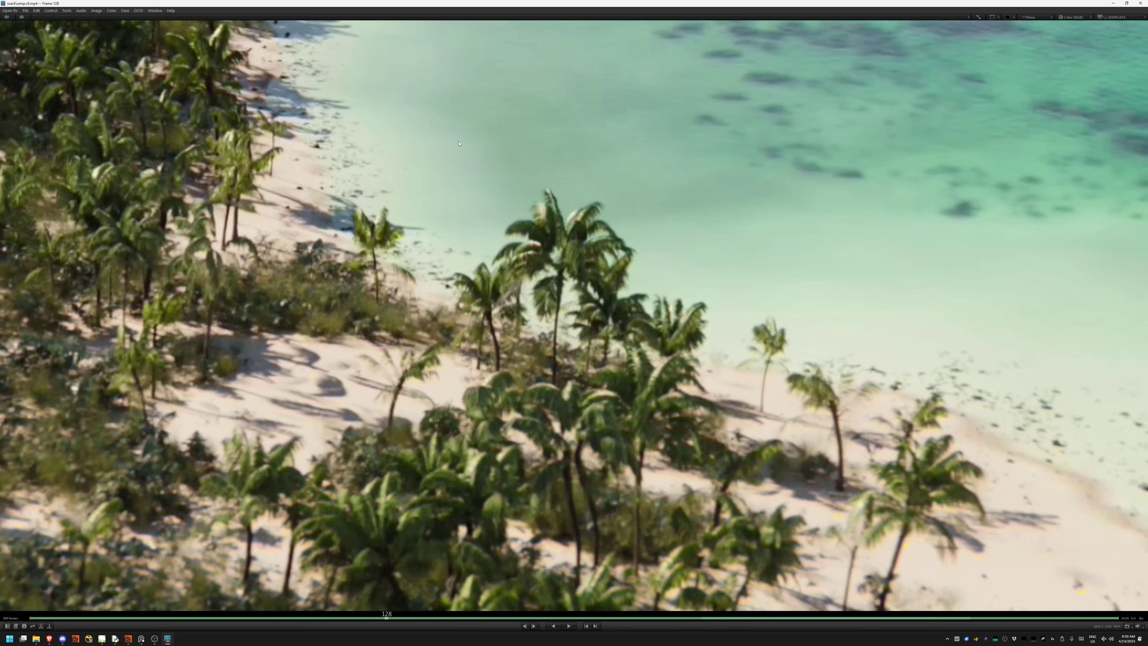
# - Examine the palm-covered shoreline in rendered frame 128 and minimise the player window
pyautogui.moveTo(773, 188); pyautogui.dragTo(812, 137, button='middle')
pyautogui.scroll(-3, 431, 352)
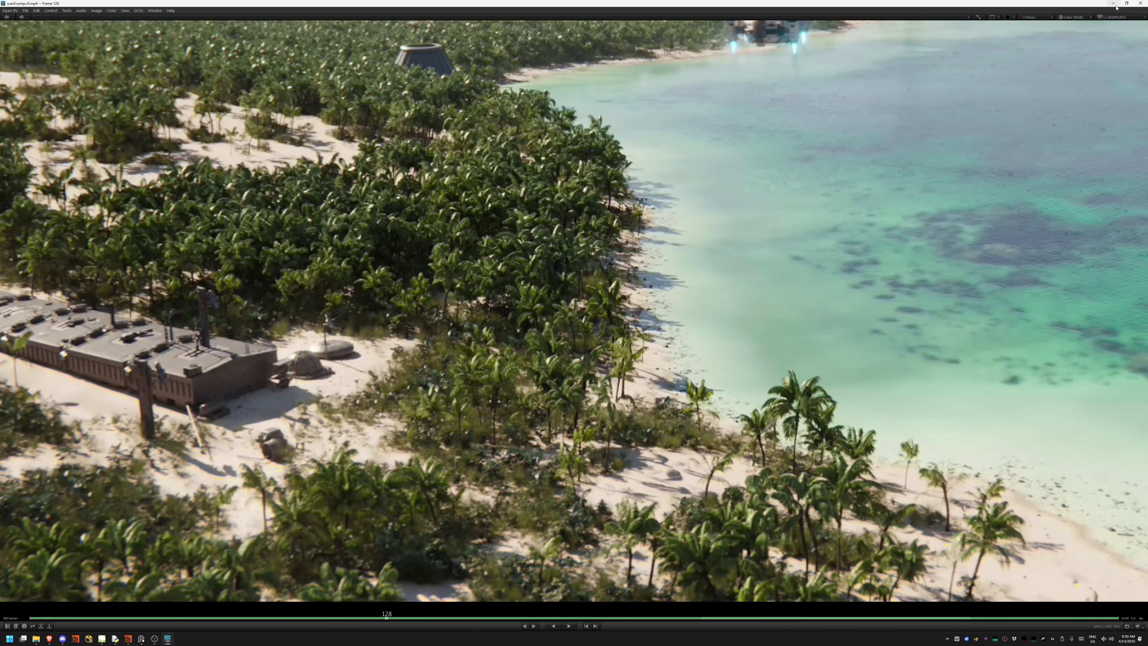
pyautogui.click(1115, 5)
# - Display the shore node in the SHORE LINE section of the stage and enter its network
pyautogui.moveTo(787, 294); pyautogui.dragTo(317, 339, button='middle')
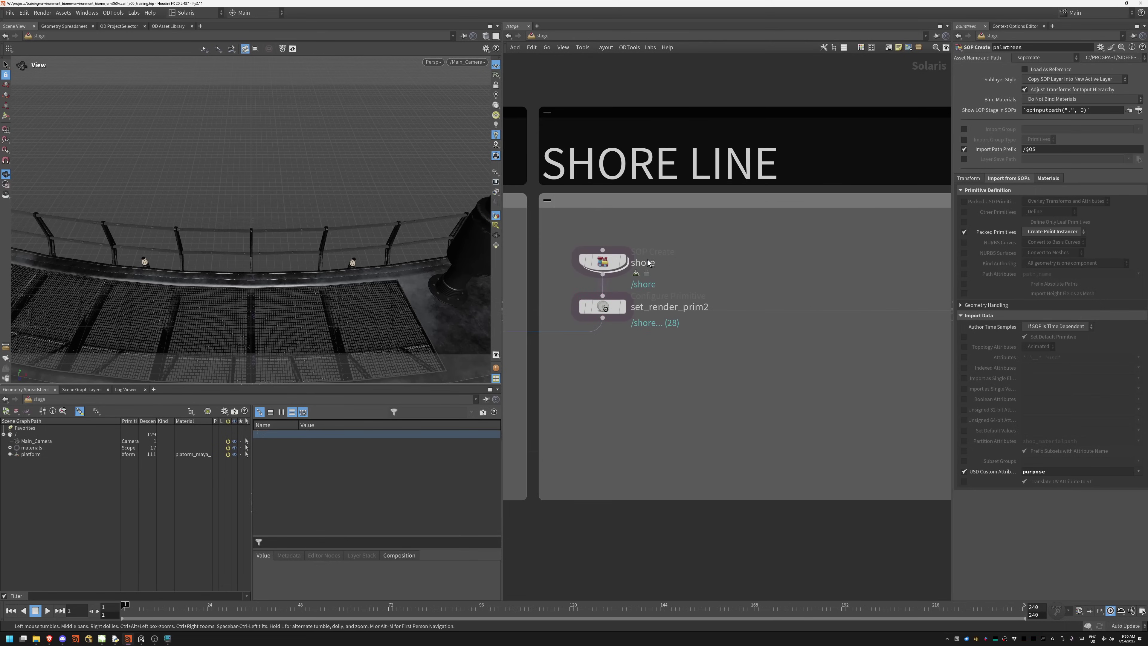
pyautogui.click(626, 264)
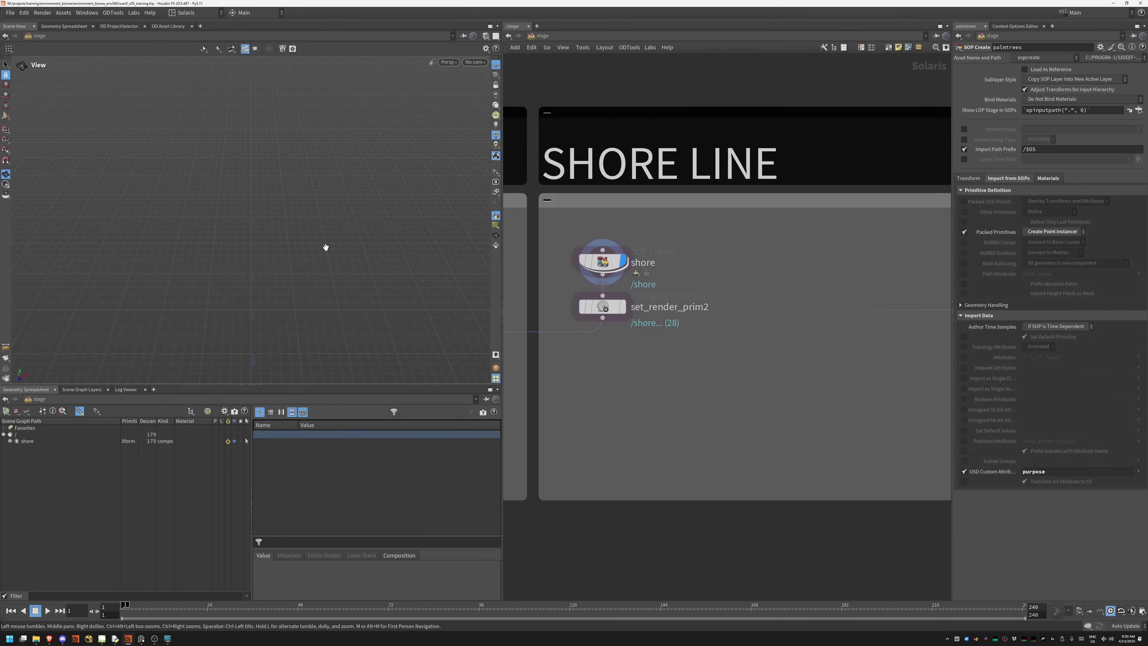
pyautogui.doubleClick(603, 263)
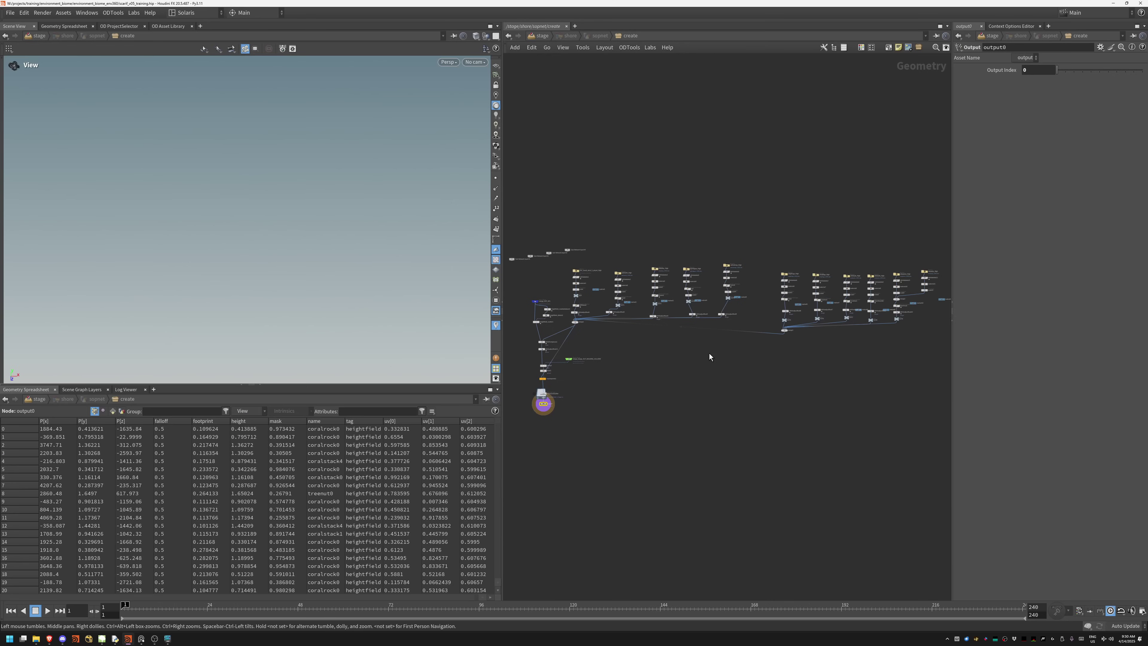
# - Display the shoreLineScatter file cache and inspect the driftwood pieces at the merge1 node
pyautogui.scroll(5, 552, 416)
pyautogui.moveTo(572, 304); pyautogui.dragTo(676, 307, button='middle')
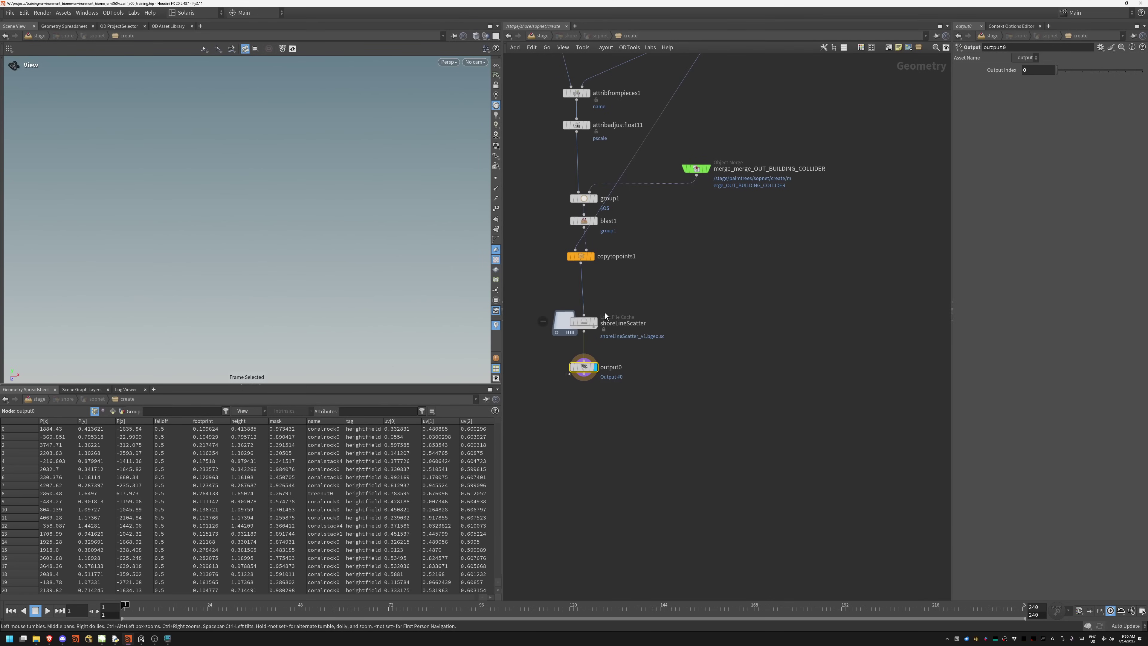
pyautogui.click(596, 323)
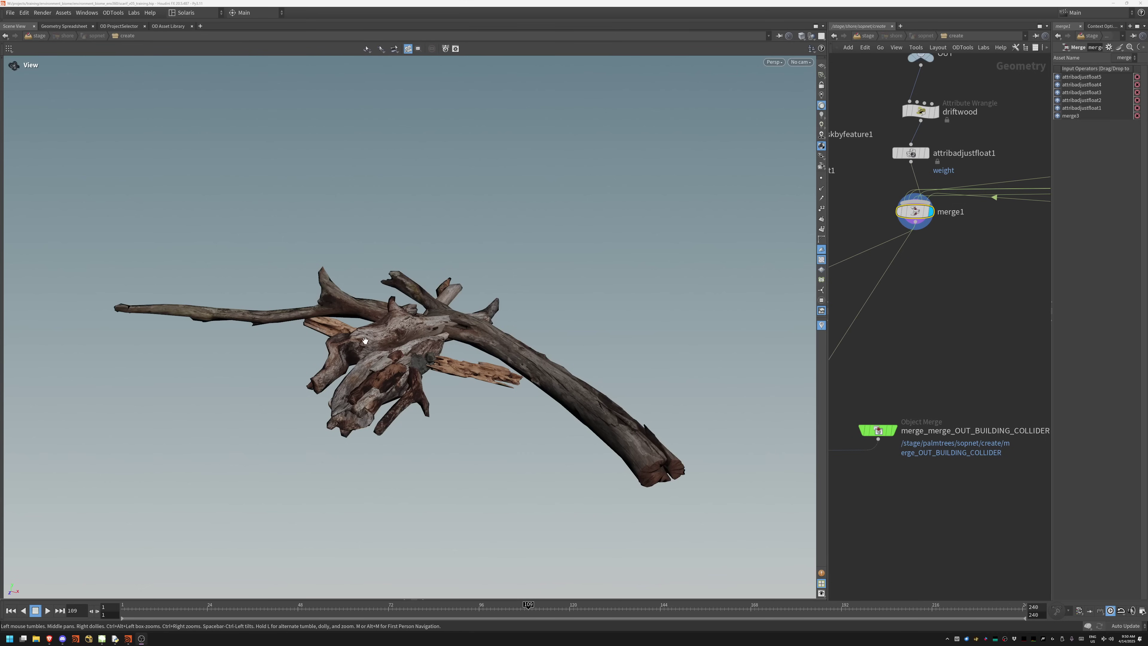
pyautogui.moveTo(365, 340); pyautogui.dragTo(640, 314)
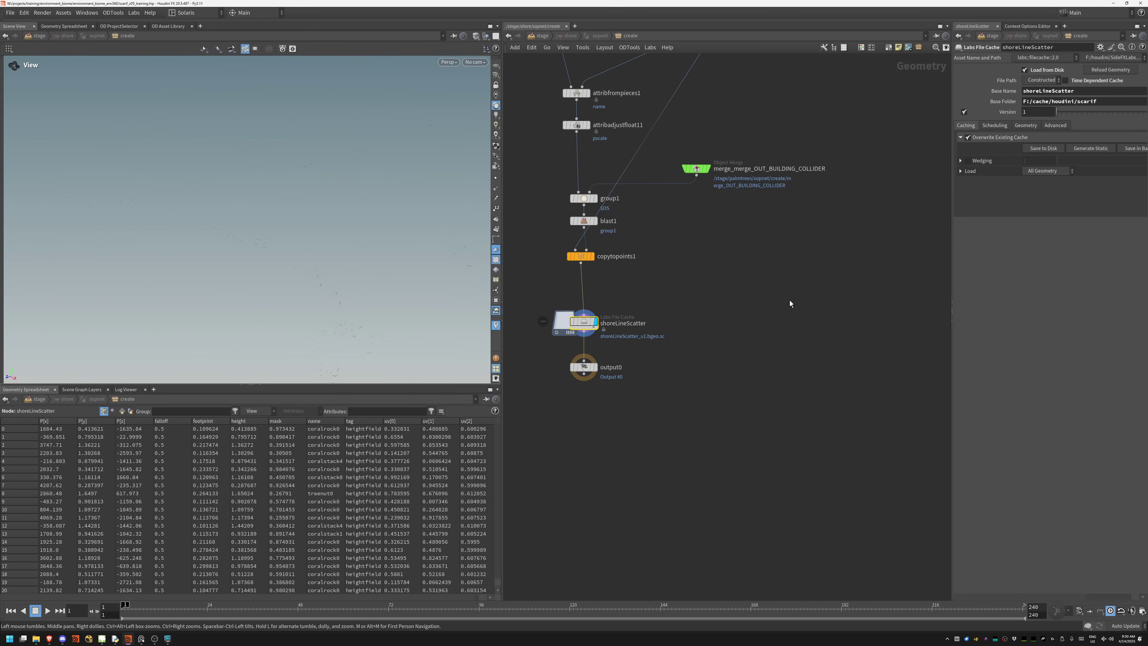
# - Review the shoreline asset branches and the Megascans asset library, and return to the scene view at the BUILDINGS section
pyautogui.click(797, 306)
pyautogui.moveTo(750, 175); pyautogui.dragTo(769, 407, button='middle')
pyautogui.scroll(-5, 764, 337)
pyautogui.moveTo(759, 336); pyautogui.dragTo(699, 410, button='middle')
pyautogui.scroll(2, 747, 232)
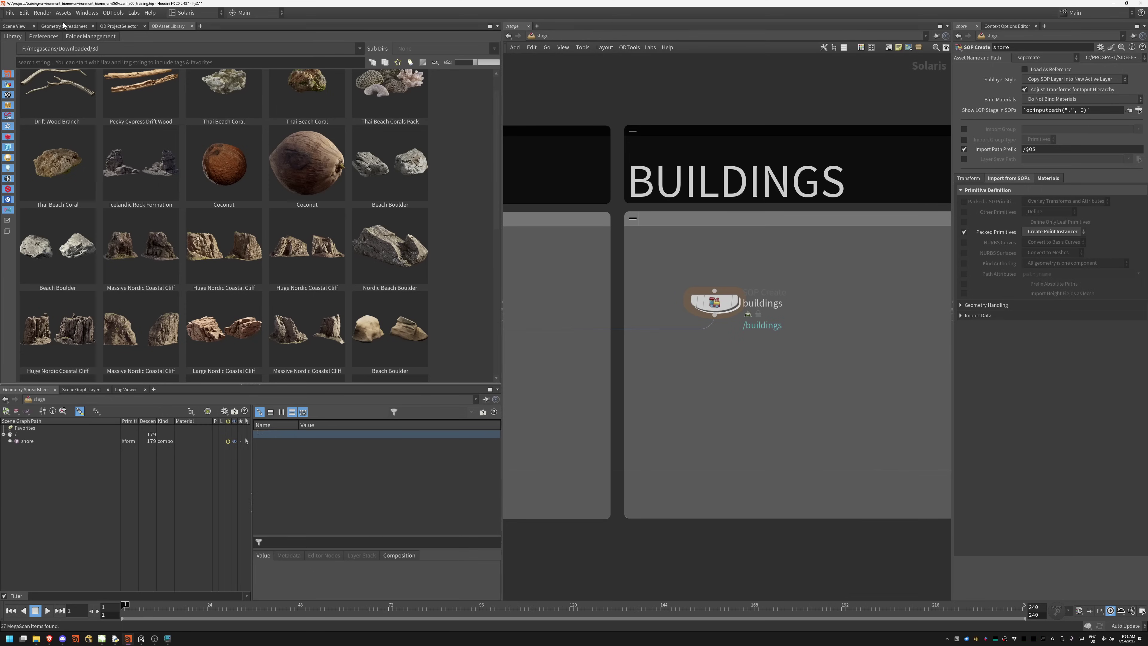
pyautogui.click(14, 26)
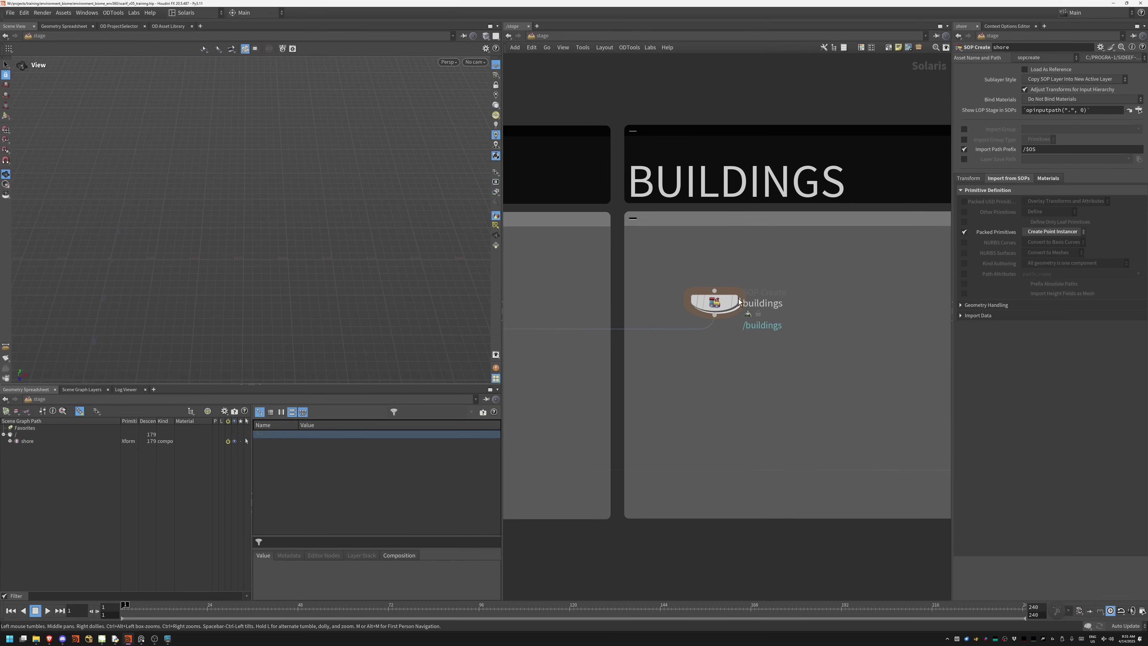
# - Display the buildings node and inspect the long building and its surrounding structures up close
pyautogui.click(723, 307)
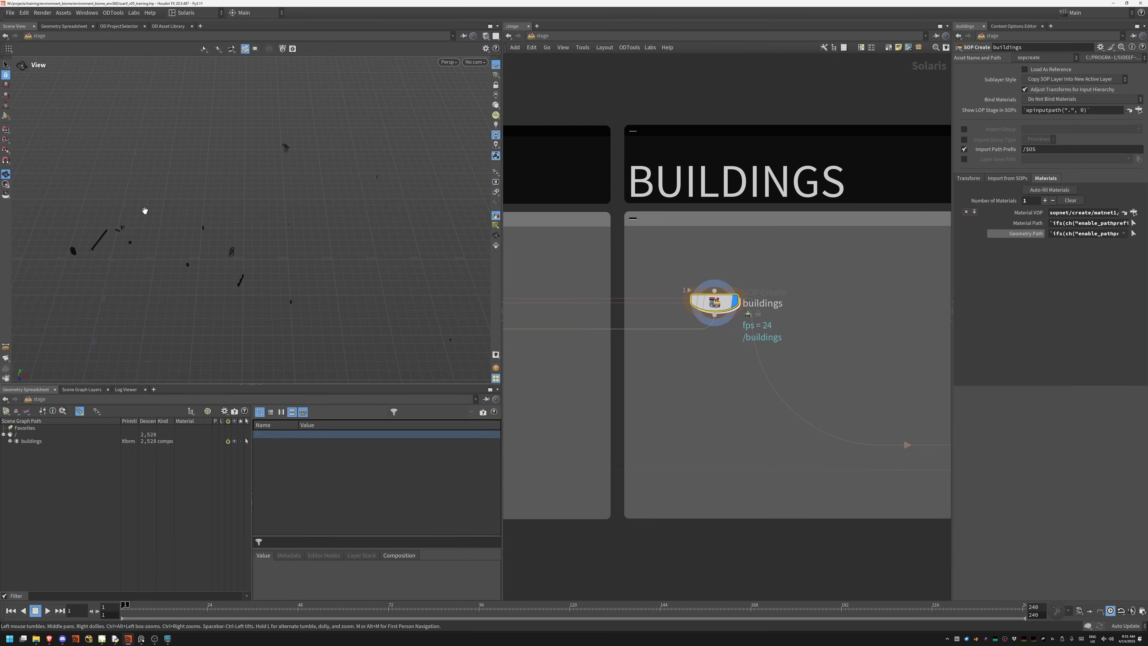
pyautogui.moveTo(341, 203); pyautogui.dragTo(261, 180)
pyautogui.scroll(10, 315, 177)
pyautogui.click(480, 61)
pyautogui.click(811, 274)
pyautogui.moveTo(315, 209); pyautogui.dragTo(192, 280)
pyautogui.moveTo(306, 304); pyautogui.dragTo(350, 296, button='right')
pyautogui.moveTo(350, 296); pyautogui.dragTo(354, 292, button='middle')
pyautogui.moveTo(267, 312); pyautogui.dragTo(280, 211)
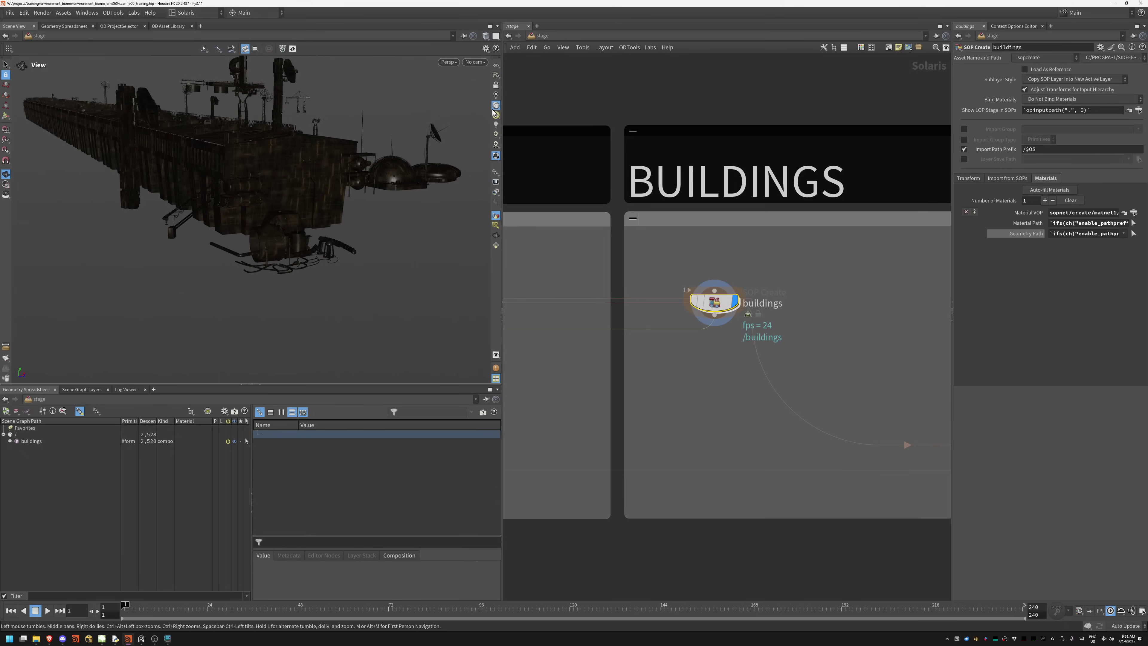
# - Switch the viewport to plain untextured shading and inspect the building's roof, stairs and surrounding props from several angles
pyautogui.click(497, 156)
pyautogui.moveTo(293, 205); pyautogui.dragTo(225, 256)
pyautogui.moveTo(226, 256); pyautogui.dragTo(239, 253, button='right')
pyautogui.moveTo(248, 202); pyautogui.dragTo(254, 202)
pyautogui.moveTo(255, 203); pyautogui.dragTo(58, 356, button='middle')
pyautogui.moveTo(58, 356); pyautogui.dragTo(270, 150)
pyautogui.scroll(5, 231, 167)
pyautogui.scroll(-10, 227, 170)
pyautogui.scroll(10, 270, 150)
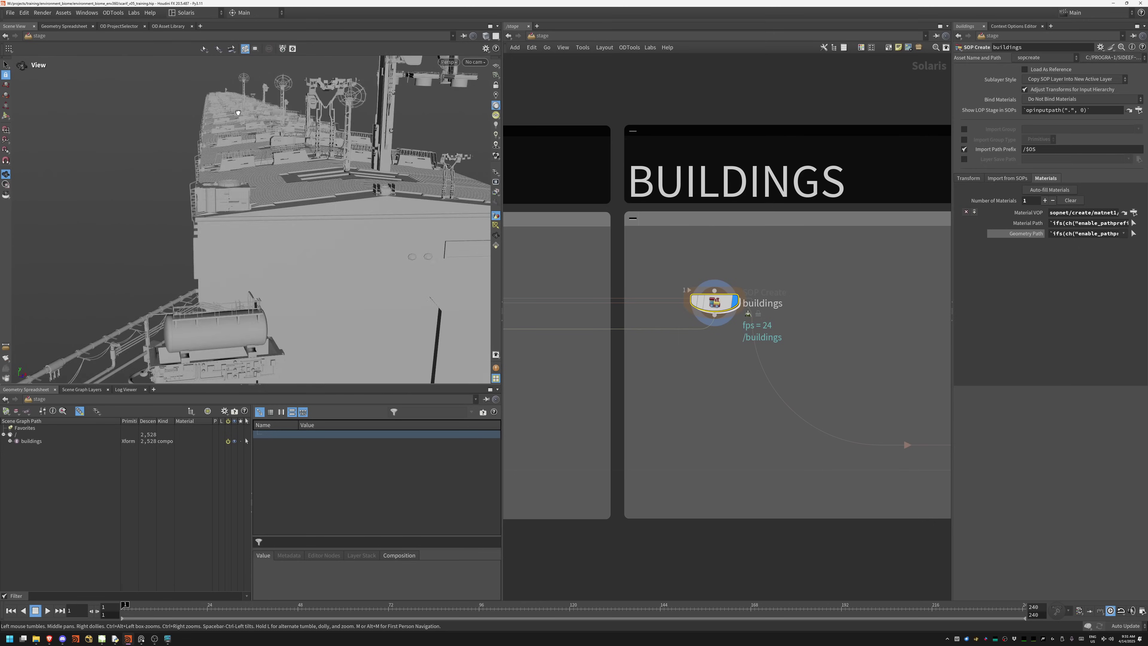
pyautogui.moveTo(237, 112); pyautogui.dragTo(255, 241)
pyautogui.scroll(5, 243, 249)
pyautogui.scroll(-10, 235, 252)
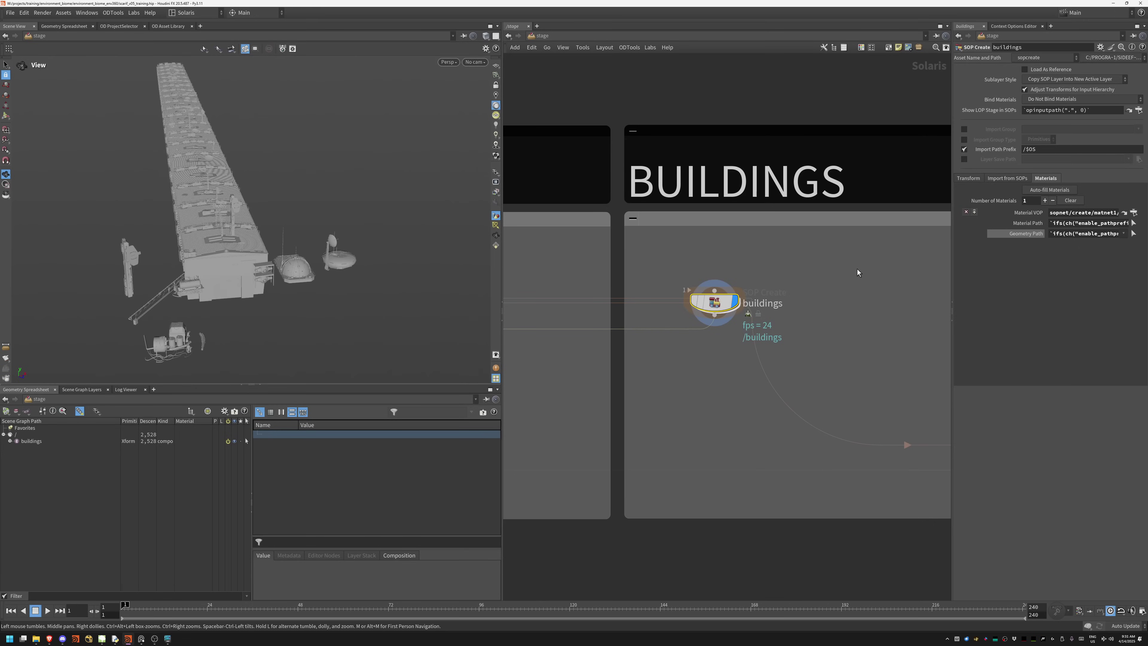
# - Enter the buildings network, display the topmost transform node and frame its single building module
pyautogui.doubleClick(698, 304)
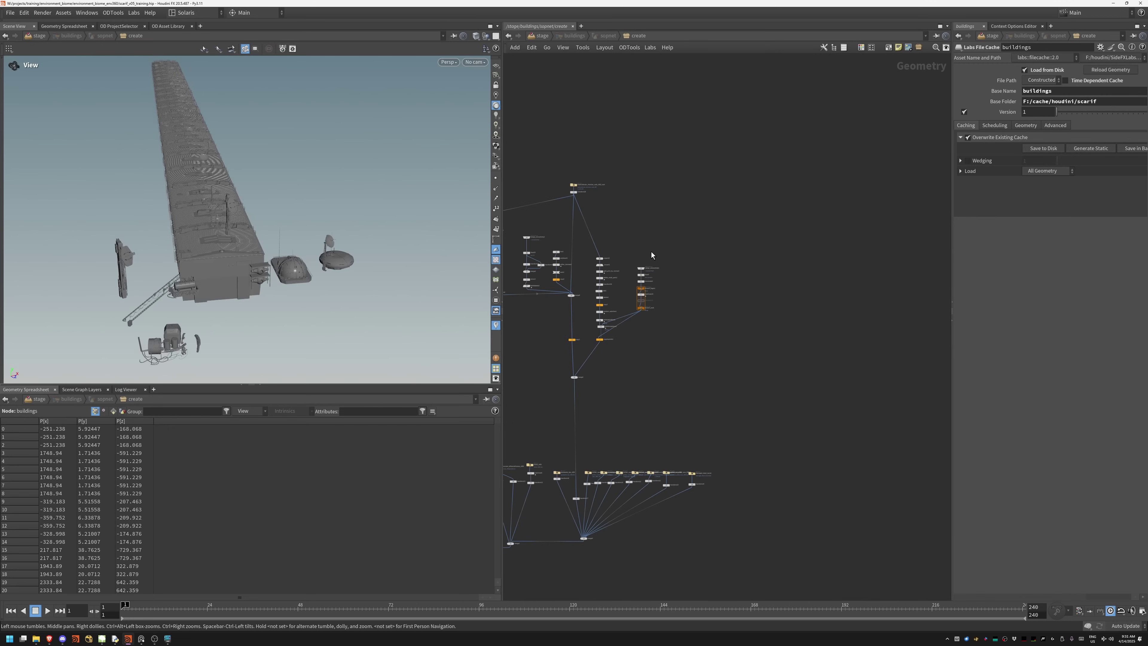
pyautogui.moveTo(672, 249); pyautogui.dragTo(744, 229, button='middle')
pyautogui.scroll(3, 697, 188)
pyautogui.click(645, 160)
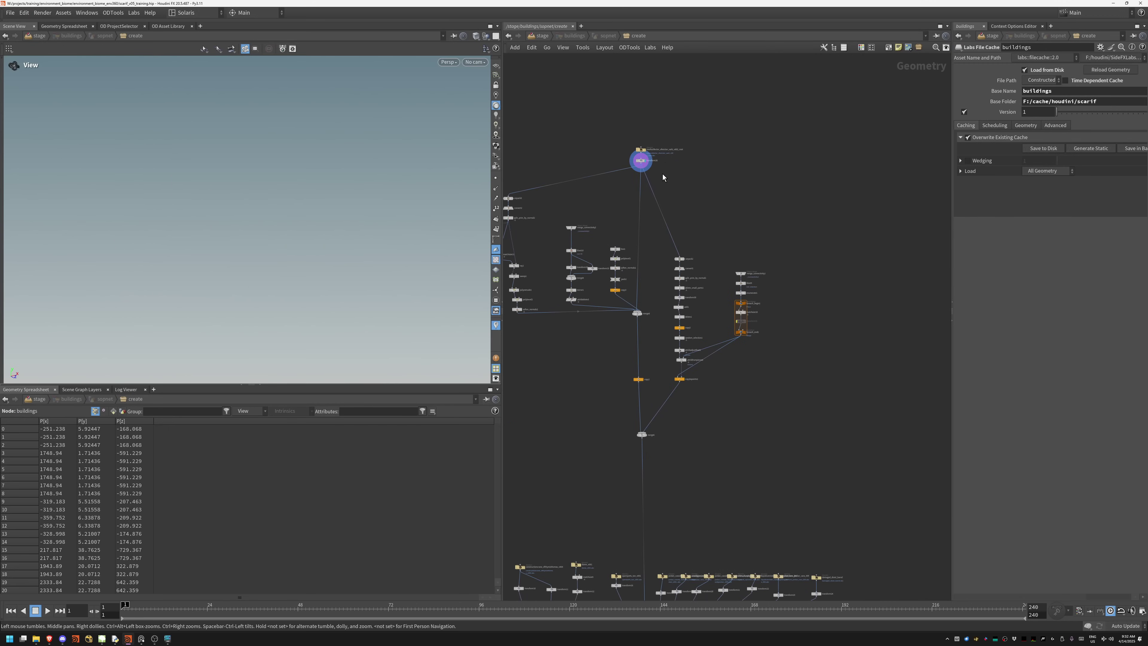
pyautogui.press('g')
pyautogui.moveTo(712, 207); pyautogui.dragTo(806, 187, button='middle')
pyautogui.scroll(3, 668, 208)
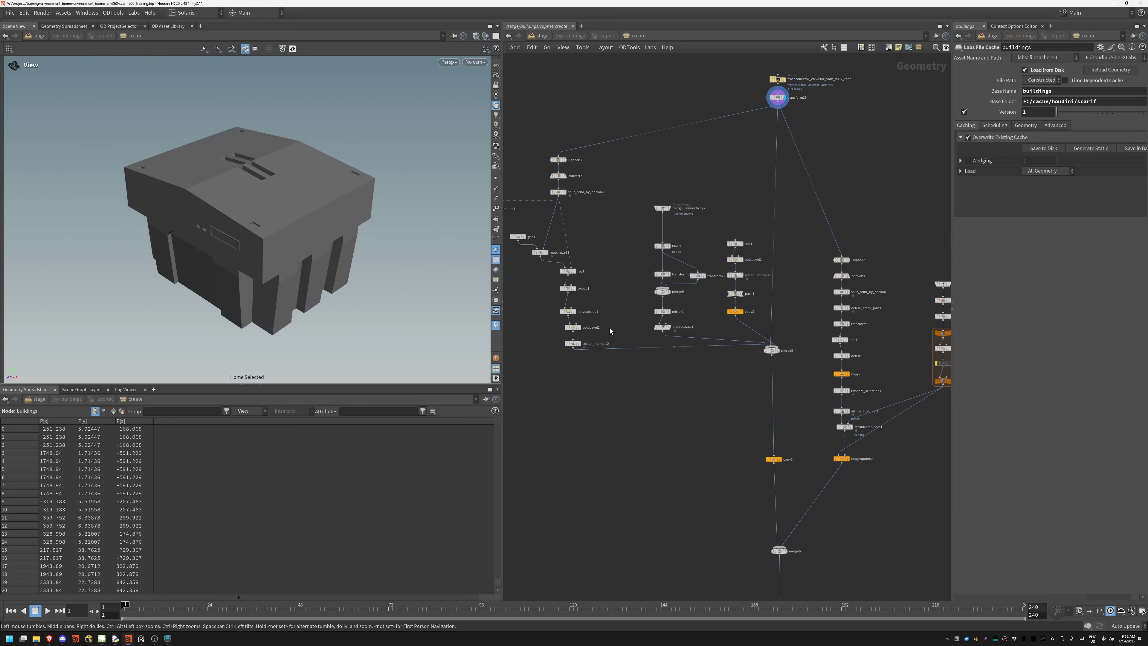
# - Display the building module's detail branches and the merge that combines them, inspecting the added railings and panels
pyautogui.moveTo(587, 362); pyautogui.dragTo(586, 362)
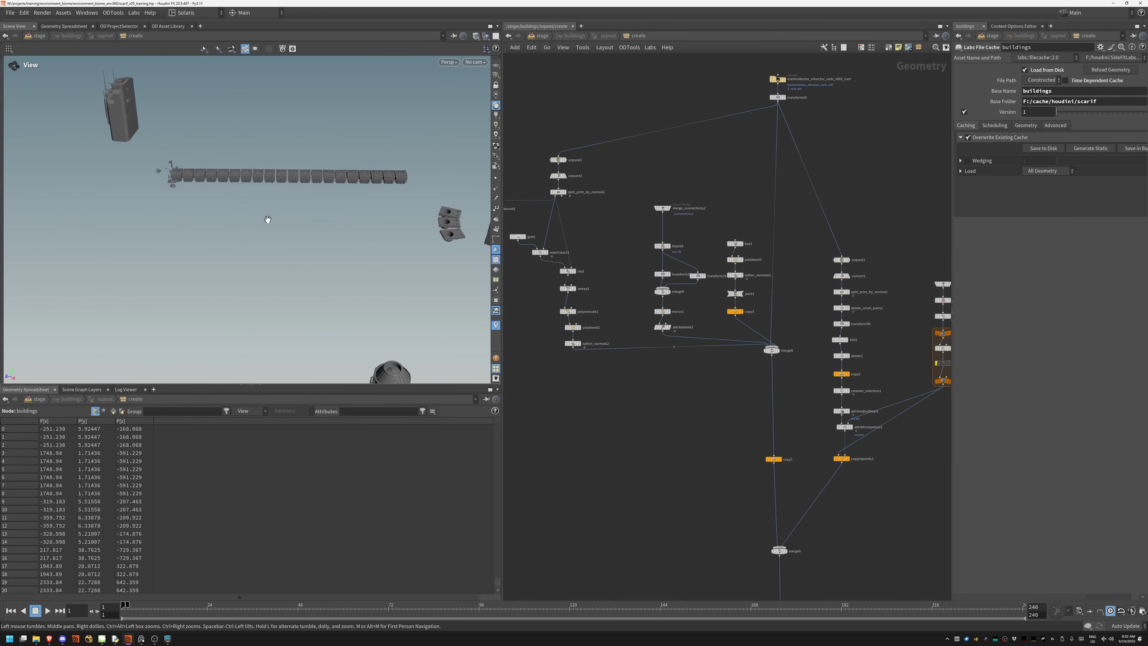
pyautogui.moveTo(267, 221); pyautogui.dragTo(469, 234)
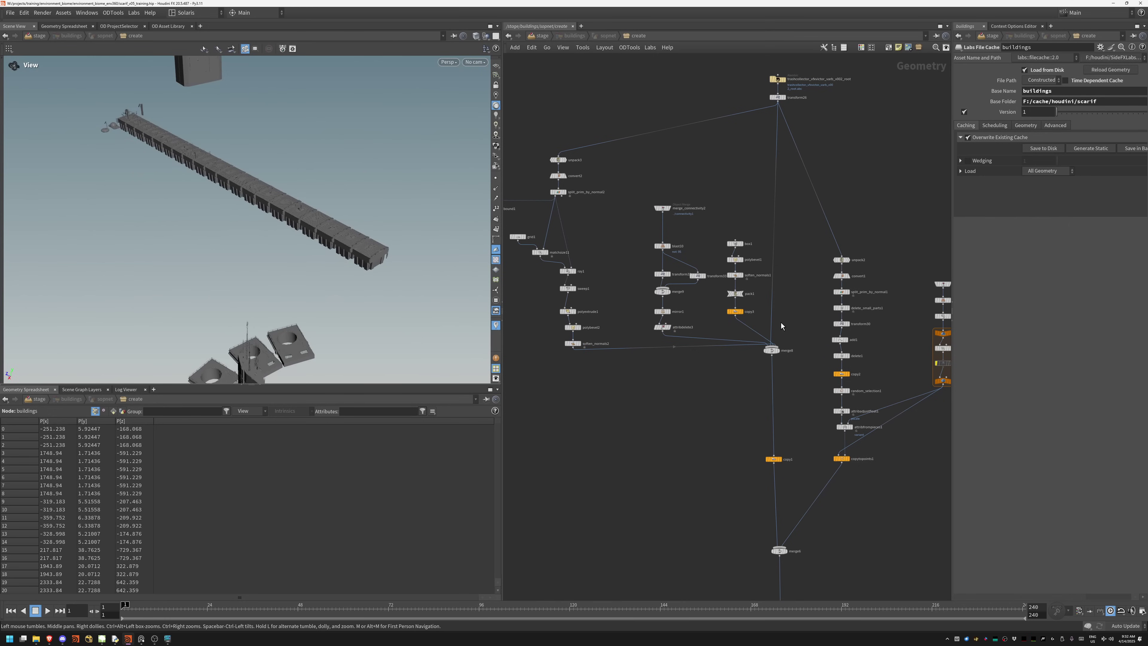
pyautogui.click(735, 311)
pyautogui.press('f')
pyautogui.click(778, 351)
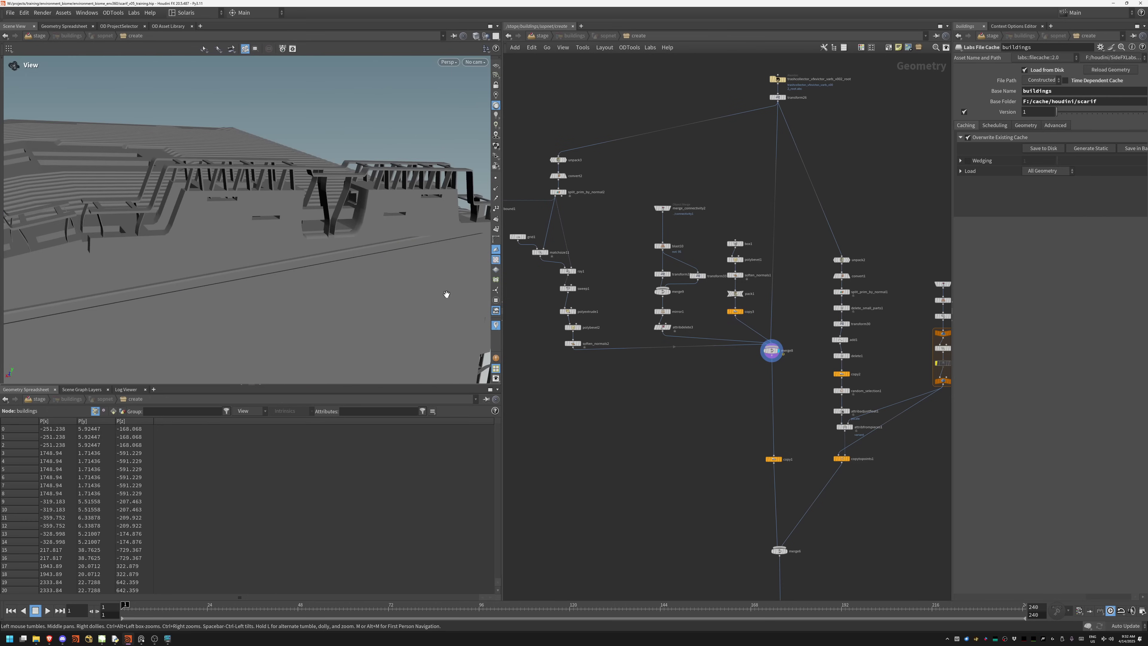
pyautogui.moveTo(379, 259); pyautogui.dragTo(207, 250)
# - Display copytopoints1 and the merge below it, and frame the complete row of building modules
pyautogui.moveTo(877, 418); pyautogui.dragTo(688, 280, button='middle')
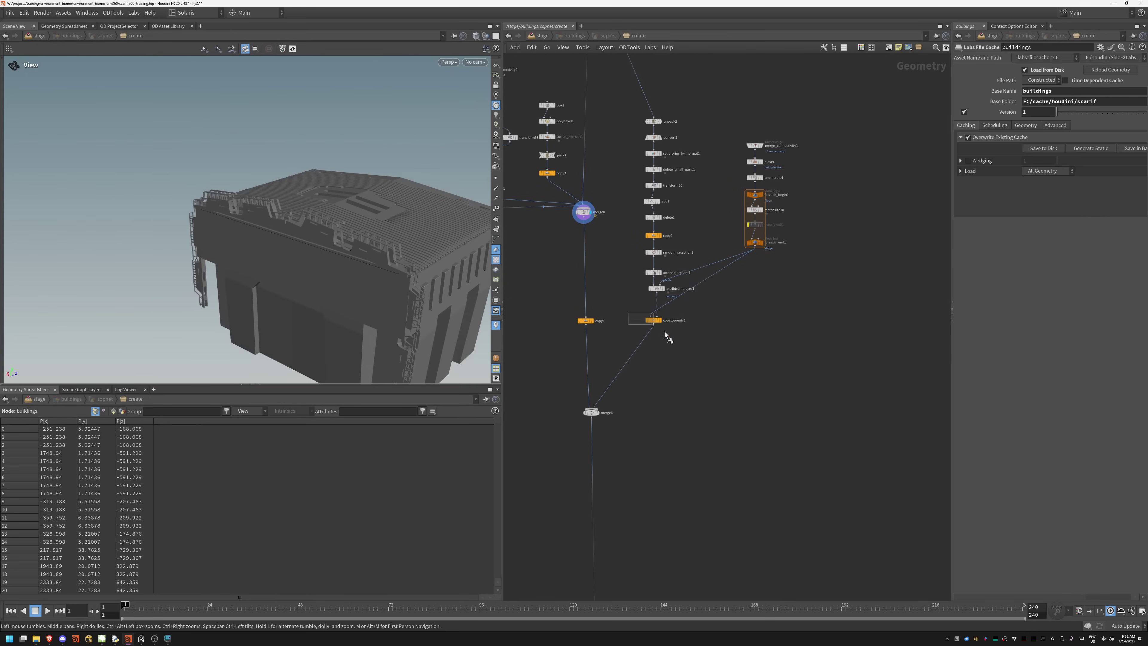
pyautogui.moveTo(676, 344); pyautogui.dragTo(677, 344)
pyautogui.moveTo(418, 308); pyautogui.dragTo(392, 299, button='middle')
pyautogui.click(598, 412)
pyautogui.moveTo(339, 299); pyautogui.dragTo(376, 281)
pyautogui.press('f')
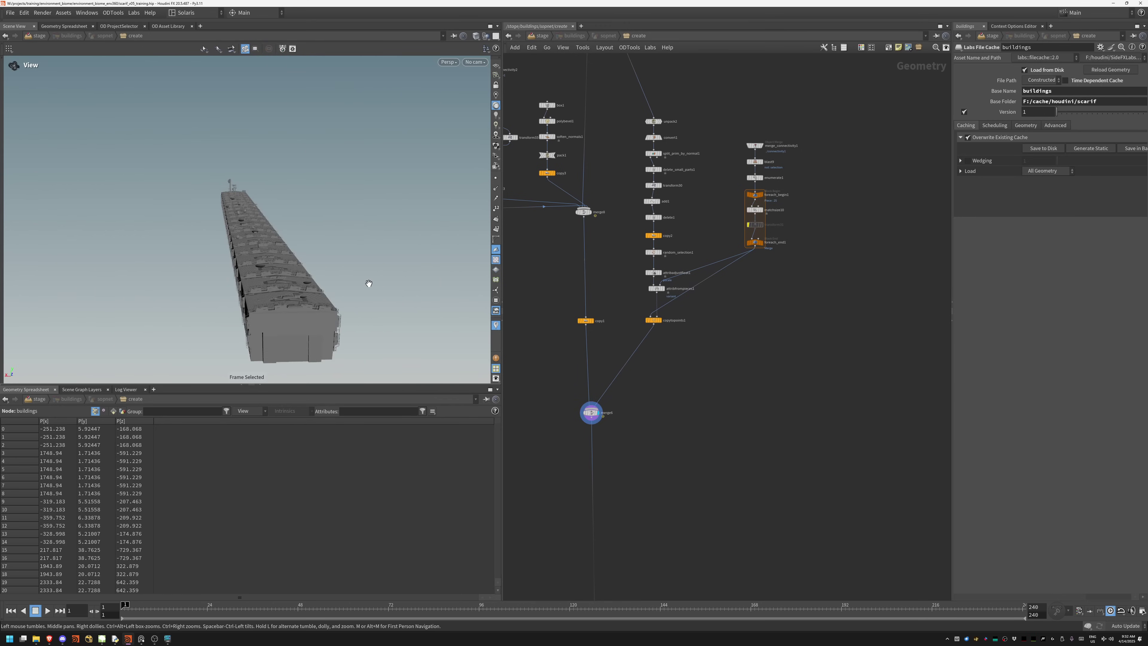
# - Return to the stage network, display smokePlume_var3 in the VOLUMES group and scrub the timeline to frame 98
pyautogui.click(547, 37)
pyautogui.click(765, 98)
pyautogui.click(541, 35)
pyautogui.moveTo(816, 369); pyautogui.dragTo(749, 380, button='right')
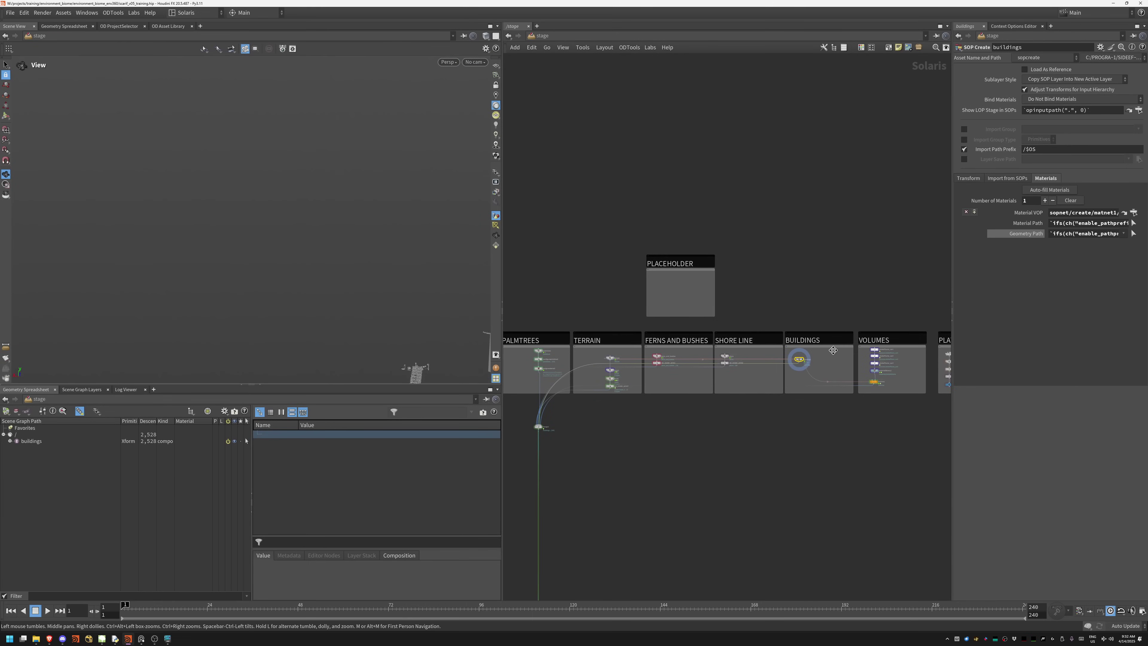
pyautogui.moveTo(833, 348); pyautogui.dragTo(627, 320, button='middle')
pyautogui.scroll(6, 670, 290)
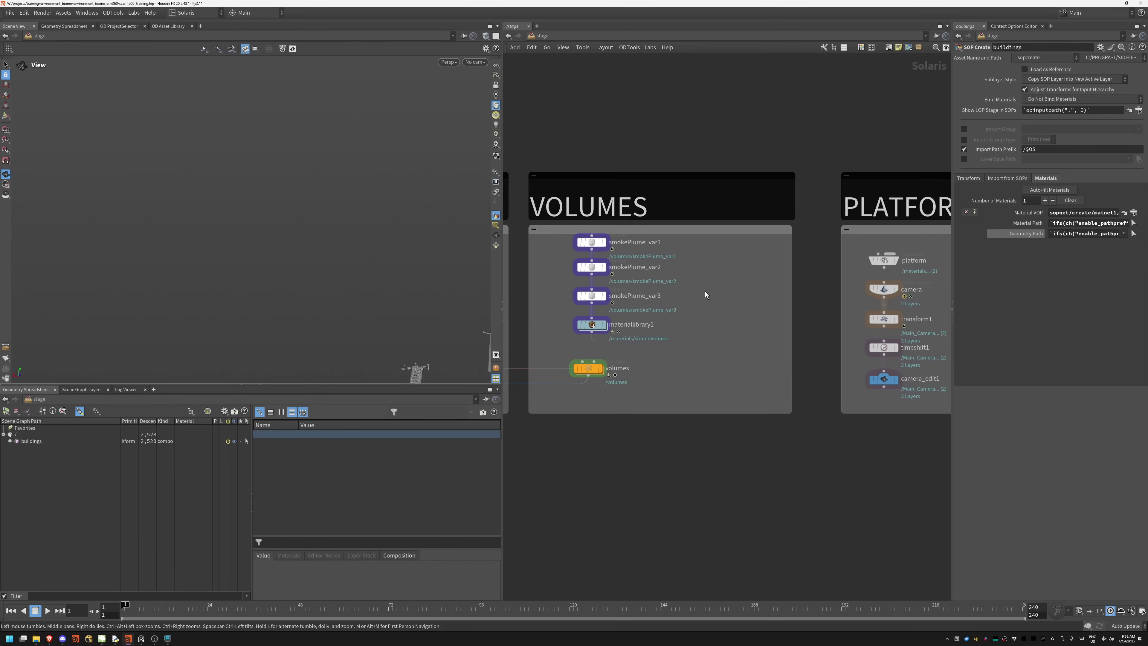
pyautogui.click(604, 296)
pyautogui.moveTo(321, 264); pyautogui.dragTo(370, 257)
pyautogui.moveTo(137, 607); pyautogui.dragTo(172, 608)
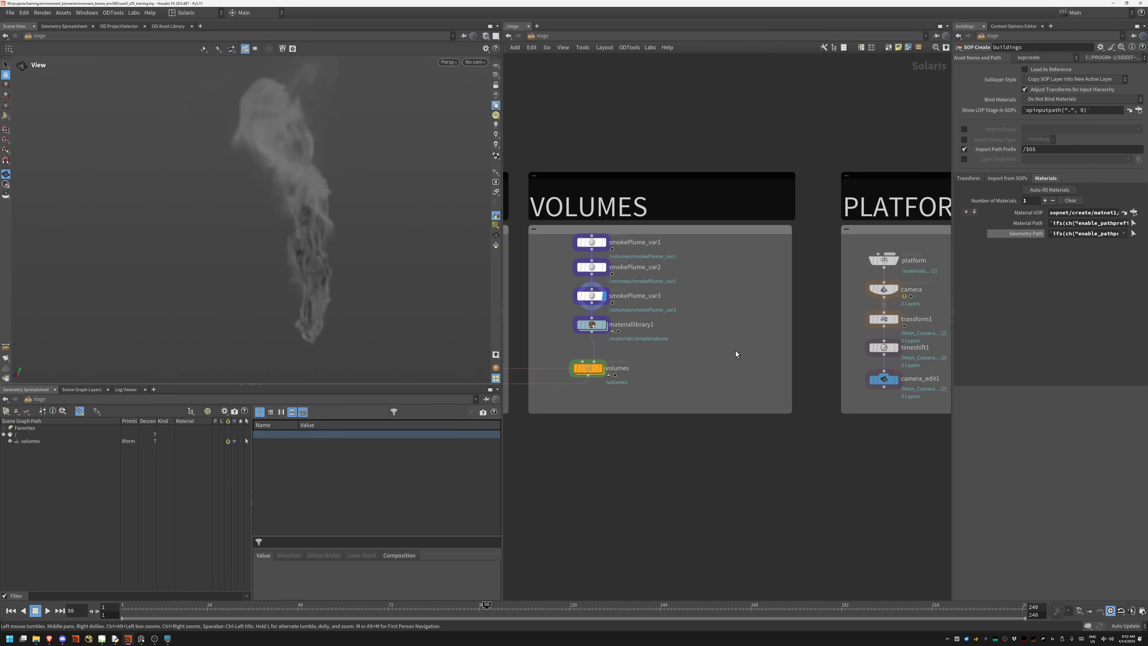
# - Go to the TERRAIN group and enter the terrain node's internal network
pyautogui.moveTo(789, 368); pyautogui.dragTo(548, 345, button='middle')
pyautogui.moveTo(702, 342); pyautogui.dragTo(852, 297, button='middle')
pyautogui.scroll(-3, 852, 297)
pyautogui.moveTo(623, 360); pyautogui.dragTo(966, 305, button='middle')
pyautogui.moveTo(583, 366); pyautogui.dragTo(823, 309, button='middle')
pyautogui.scroll(-4, 823, 309)
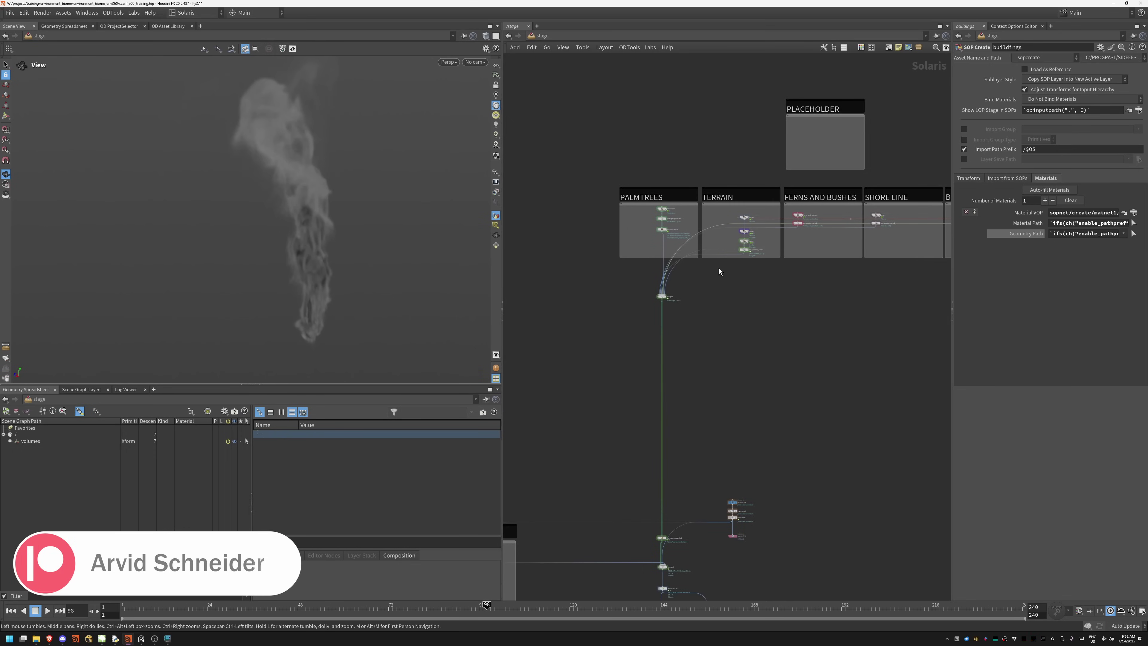
pyautogui.scroll(6, 781, 217)
pyautogui.doubleClick(619, 217)
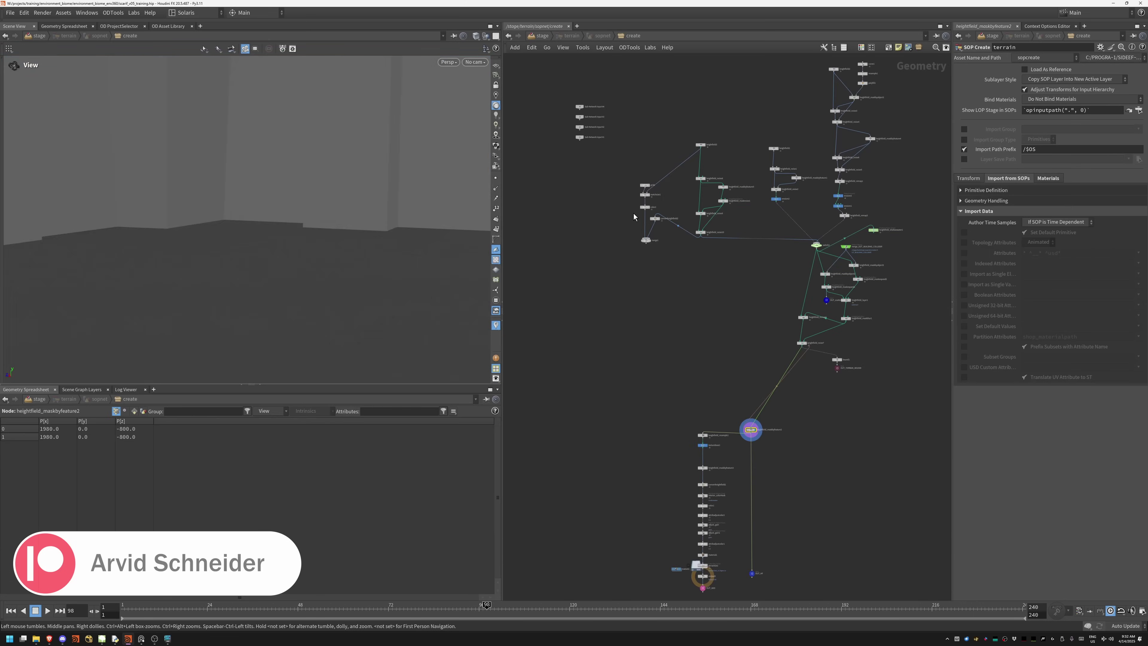
pyautogui.scroll(5, 874, 180)
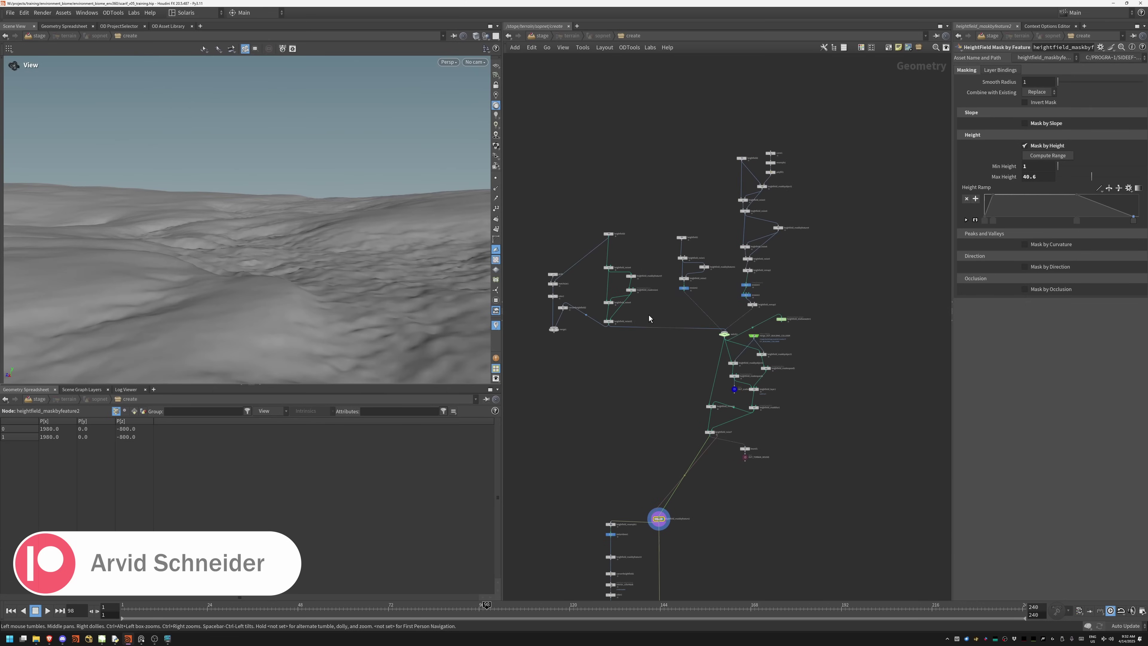
# - Display heightfield_noise8 in the heightfield3 branch, frame the whole terrain and inspect its surface closely
pyautogui.moveTo(863, 259); pyautogui.dragTo(821, 325, button='middle')
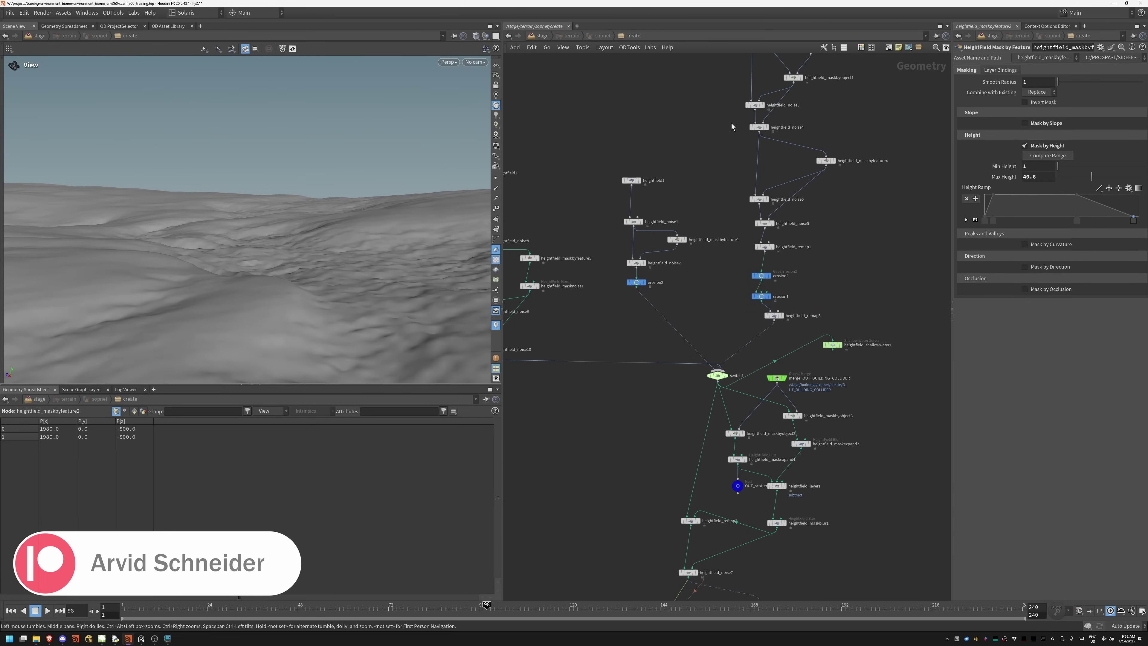
pyautogui.moveTo(727, 146); pyautogui.dragTo(664, 325, button='middle')
pyautogui.moveTo(616, 467); pyautogui.dragTo(742, 293, button='middle')
pyautogui.scroll(3, 727, 417)
pyautogui.moveTo(612, 307); pyautogui.dragTo(807, 372, button='middle')
pyautogui.moveTo(713, 172); pyautogui.dragTo(806, 173, button='middle')
pyautogui.click(759, 117)
pyautogui.press('f')
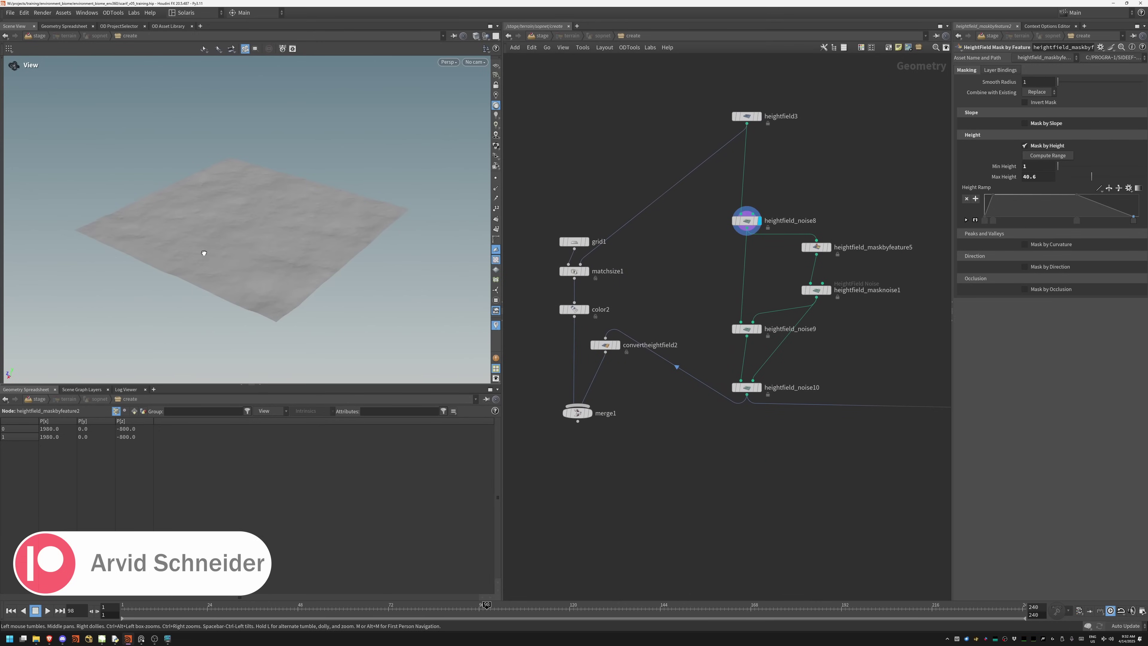
pyautogui.moveTo(200, 248); pyautogui.dragTo(320, 292)
pyautogui.moveTo(320, 292); pyautogui.dragTo(472, 210, button='right')
pyautogui.moveTo(271, 272)
pyautogui.mouseDown()
pyautogui.moveTo(353, 246)
pyautogui.moveTo(263, 259)
pyautogui.mouseUp()
# - Display heightfield_maskbyfeature5 and heightfield_masknoise1, and show the mask noise node's parameters
pyautogui.click(829, 247)
pyautogui.click(828, 290)
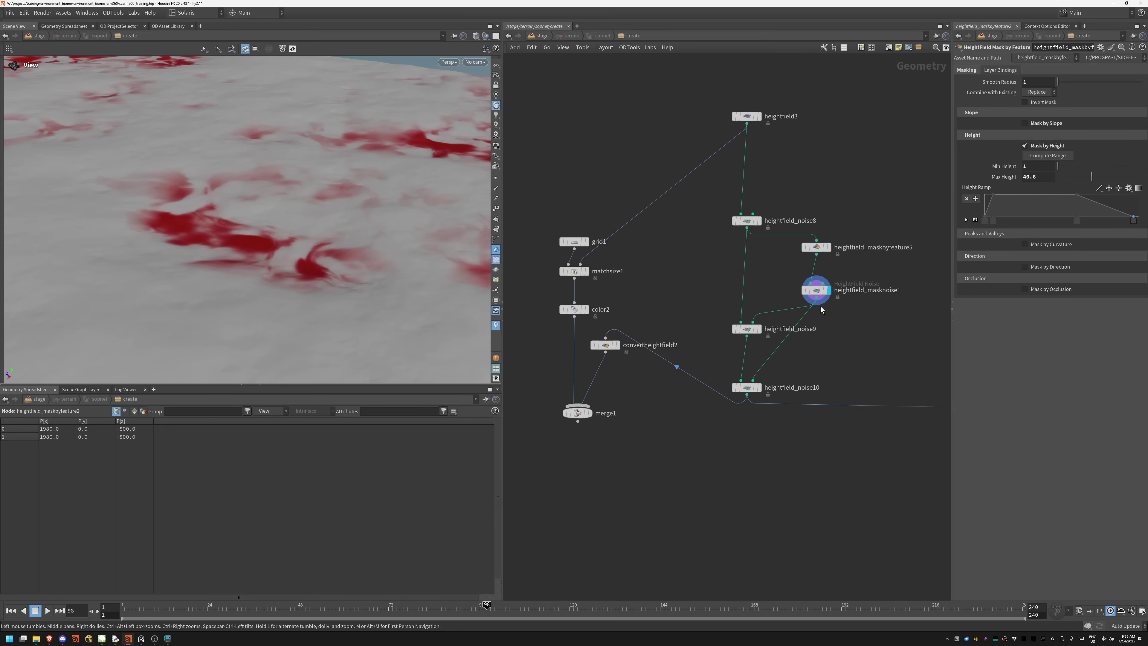
pyautogui.click(817, 293)
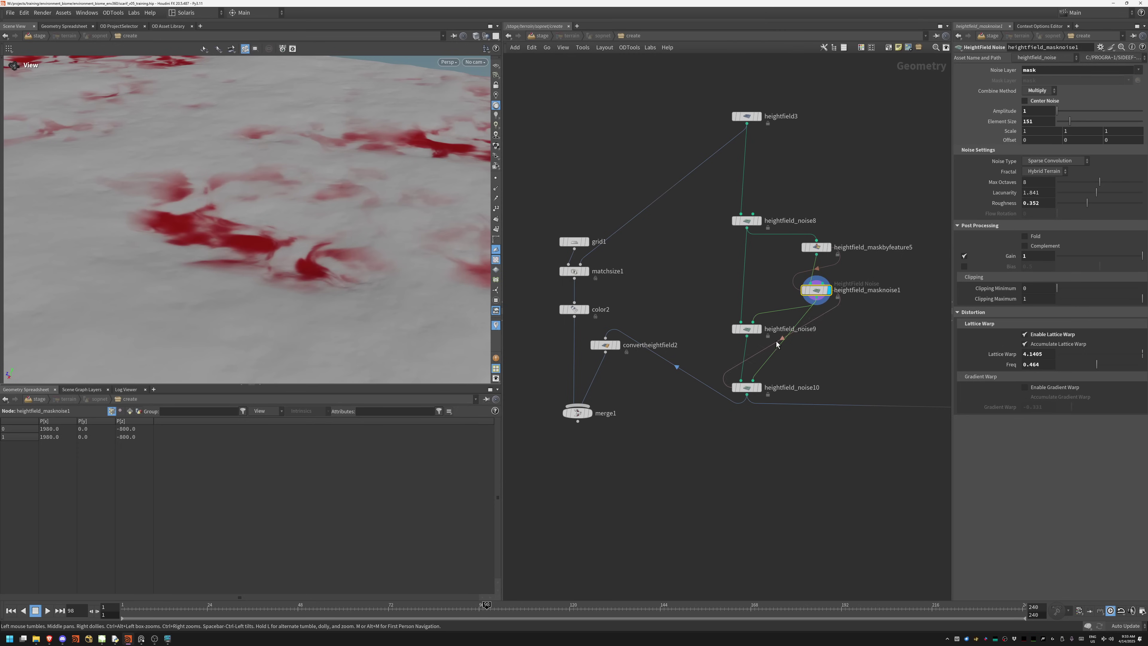
# - Display heightfield_noise9 and heightfield_noise10 in turn, inspecting the rocky detail within the masked terrain areas
pyautogui.click(756, 328)
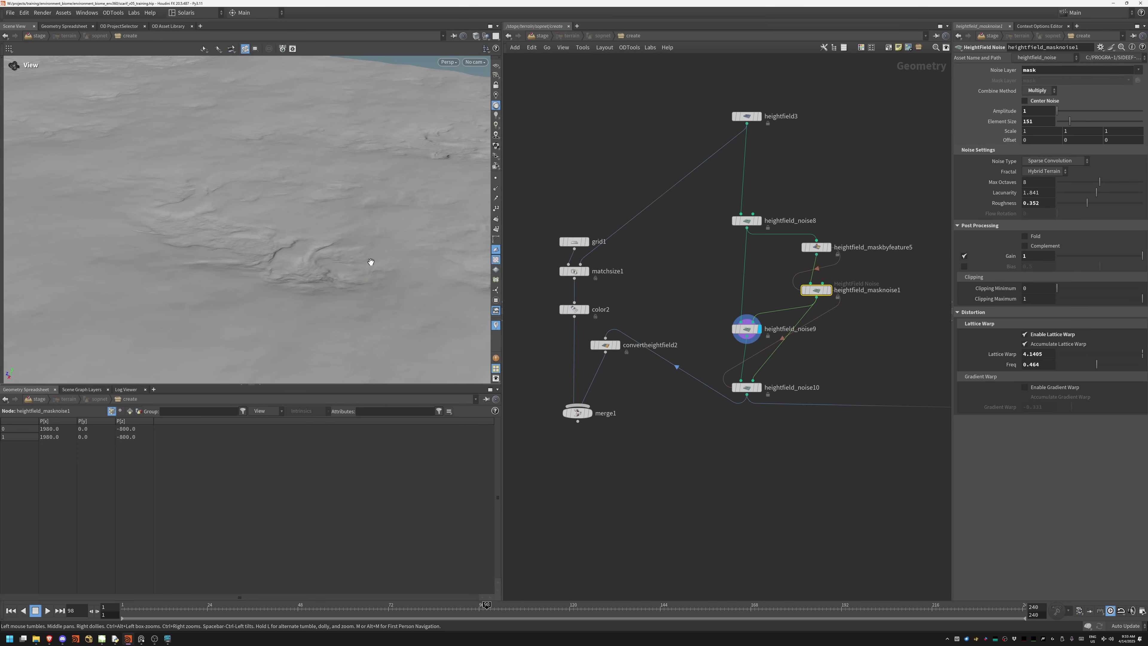
pyautogui.moveTo(311, 271); pyautogui.dragTo(304, 293)
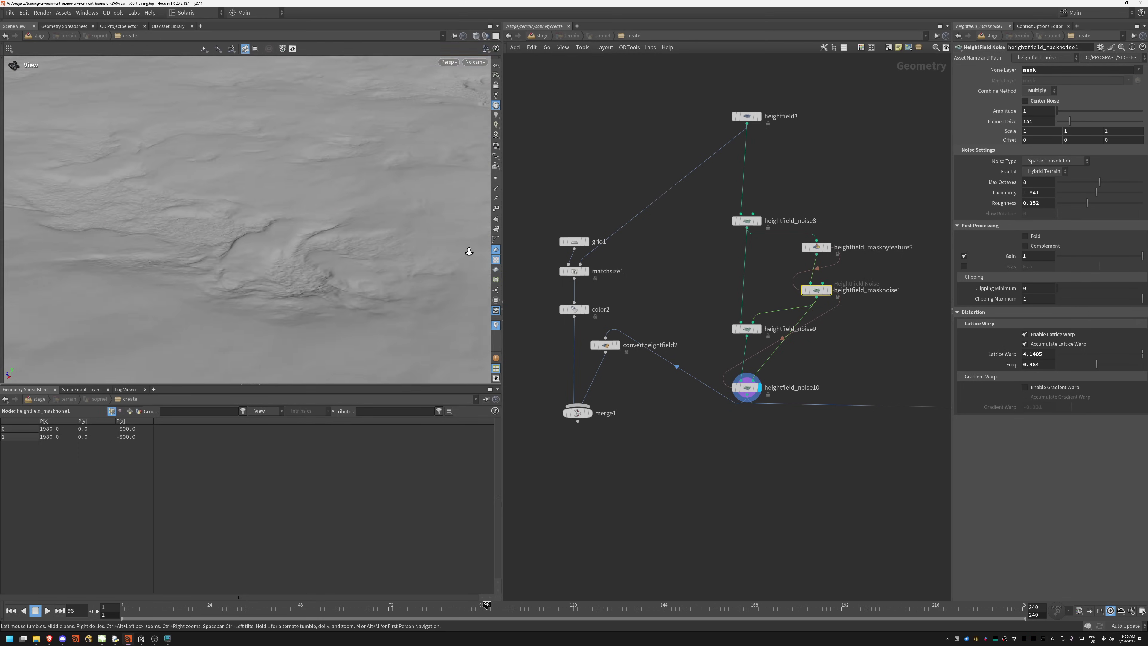
pyautogui.moveTo(304, 293); pyautogui.dragTo(248, 292, button='right')
pyautogui.moveTo(249, 292); pyautogui.dragTo(321, 260)
# - Follow the network past switch1 to the building collider masks and display heightfield_noise7
pyautogui.moveTo(855, 397); pyautogui.dragTo(713, 326, button='middle')
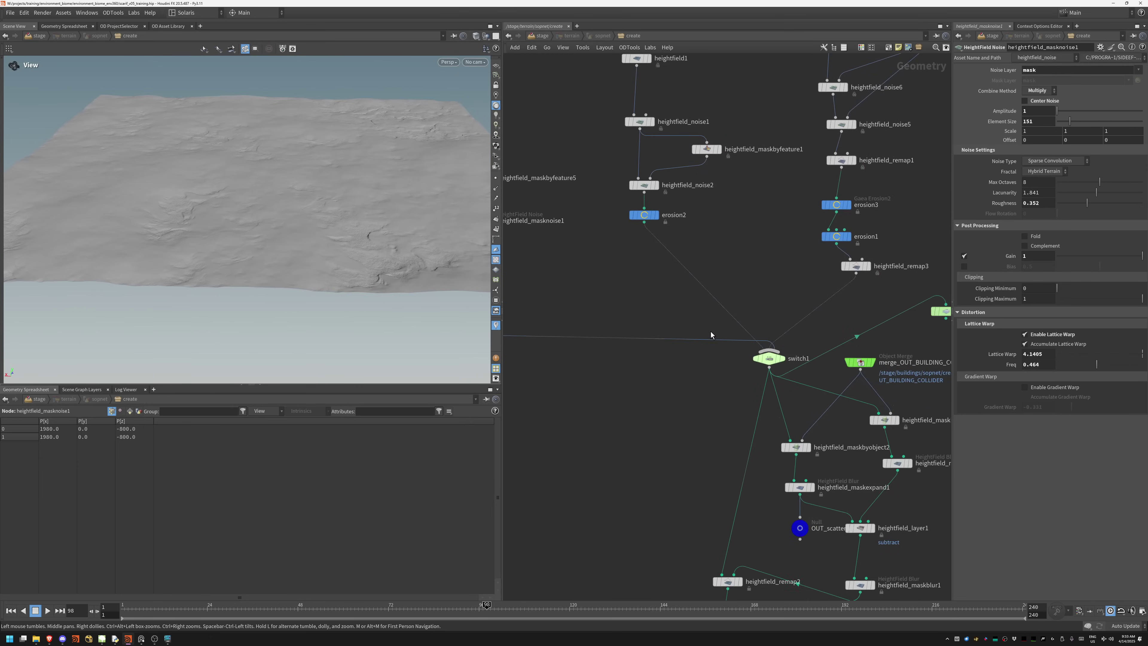
pyautogui.scroll(-3, 659, 320)
pyautogui.moveTo(811, 489); pyautogui.dragTo(734, 359, button='middle')
pyautogui.scroll(7, 659, 379)
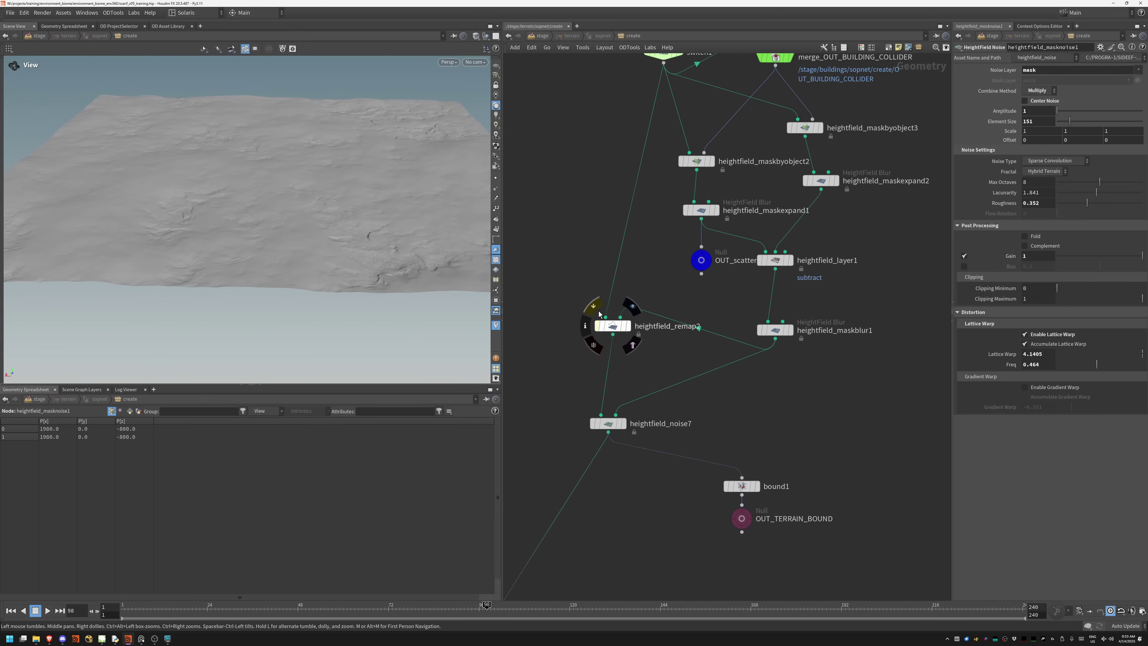
pyautogui.click(596, 317)
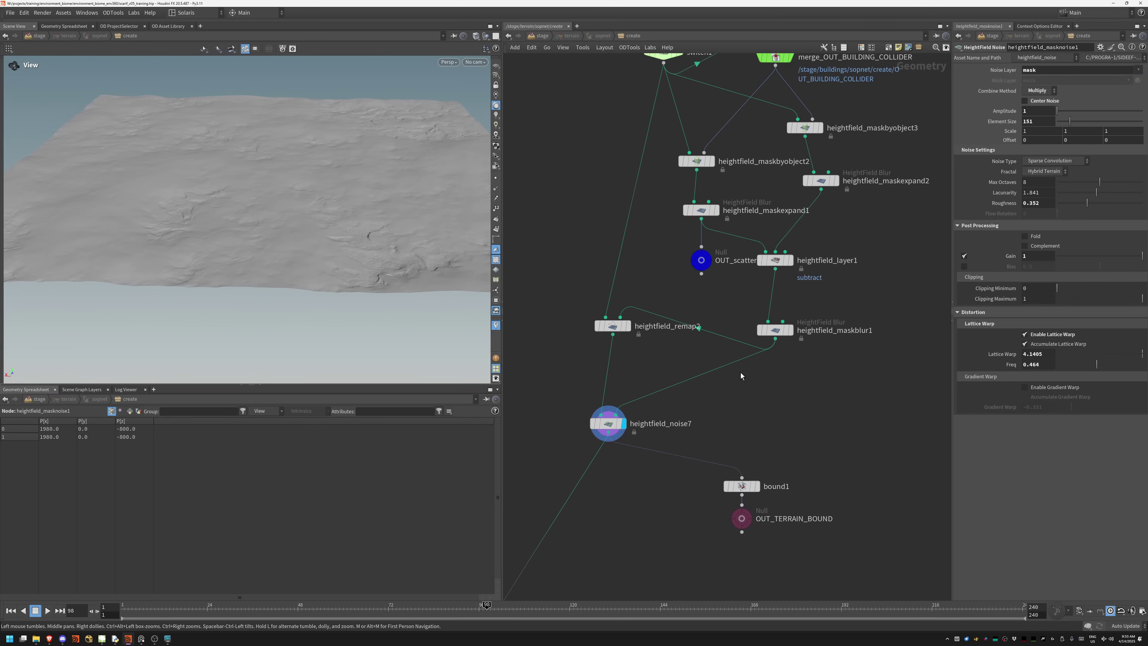
# - Display heightfield_maskblur1 and inspect the masked outlines around the building footprints across the terrain
pyautogui.hotkey('space', 'h')
pyautogui.moveTo(436, 199); pyautogui.dragTo(359, 244)
pyautogui.moveTo(359, 244); pyautogui.dragTo(540, 193, button='right')
pyautogui.moveTo(353, 289); pyautogui.dragTo(415, 270, button='right')
pyautogui.moveTo(308, 307); pyautogui.dragTo(375, 244)
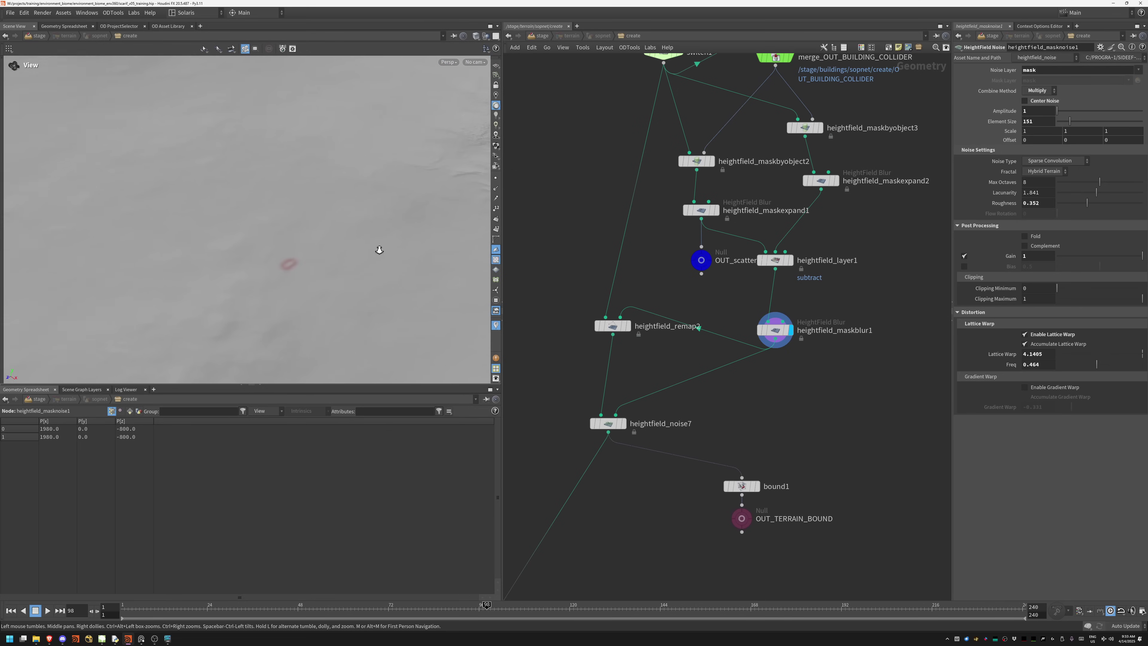
pyautogui.moveTo(261, 297); pyautogui.dragTo(364, 272, button='middle')
pyautogui.moveTo(365, 272); pyautogui.dragTo(141, 328, button='right')
pyautogui.moveTo(141, 328); pyautogui.dragTo(457, 294, button='middle')
pyautogui.moveTo(457, 294); pyautogui.dragTo(515, 226, button='right')
pyautogui.moveTo(515, 226); pyautogui.dragTo(406, 251, button='middle')
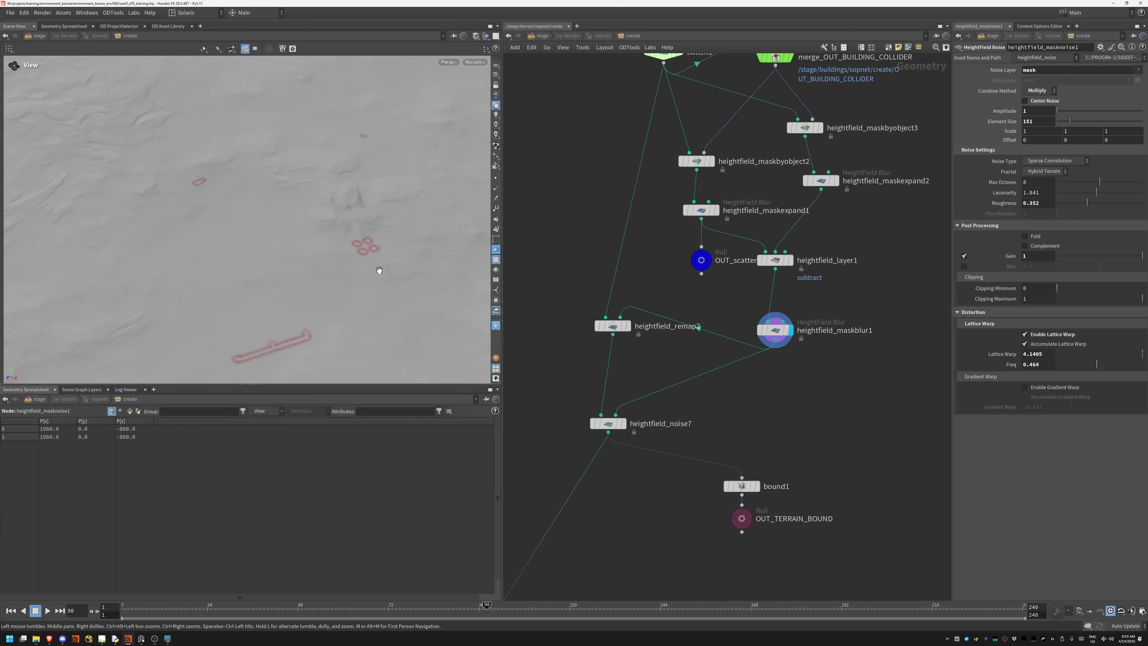
pyautogui.moveTo(390, 267); pyautogui.dragTo(353, 241, button='right')
pyautogui.moveTo(353, 241); pyautogui.dragTo(357, 204)
# - Display heightfield_maskbyfeature2 and inspect the height-based mask over the whole terrain
pyautogui.moveTo(741, 444); pyautogui.dragTo(839, 263, button='middle')
pyautogui.scroll(-3, 689, 498)
pyautogui.moveTo(689, 498); pyautogui.dragTo(785, 289, button='middle')
pyautogui.click(766, 233)
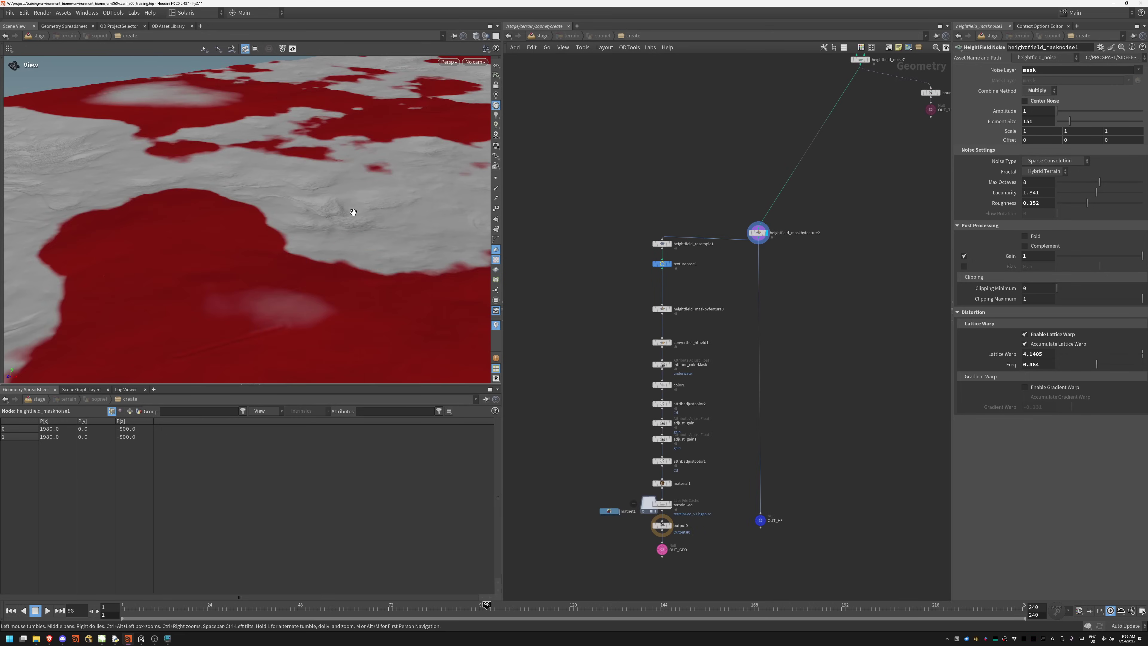
pyautogui.moveTo(349, 217); pyautogui.dragTo(257, 248, button='right')
pyautogui.moveTo(256, 249); pyautogui.dragTo(458, 251)
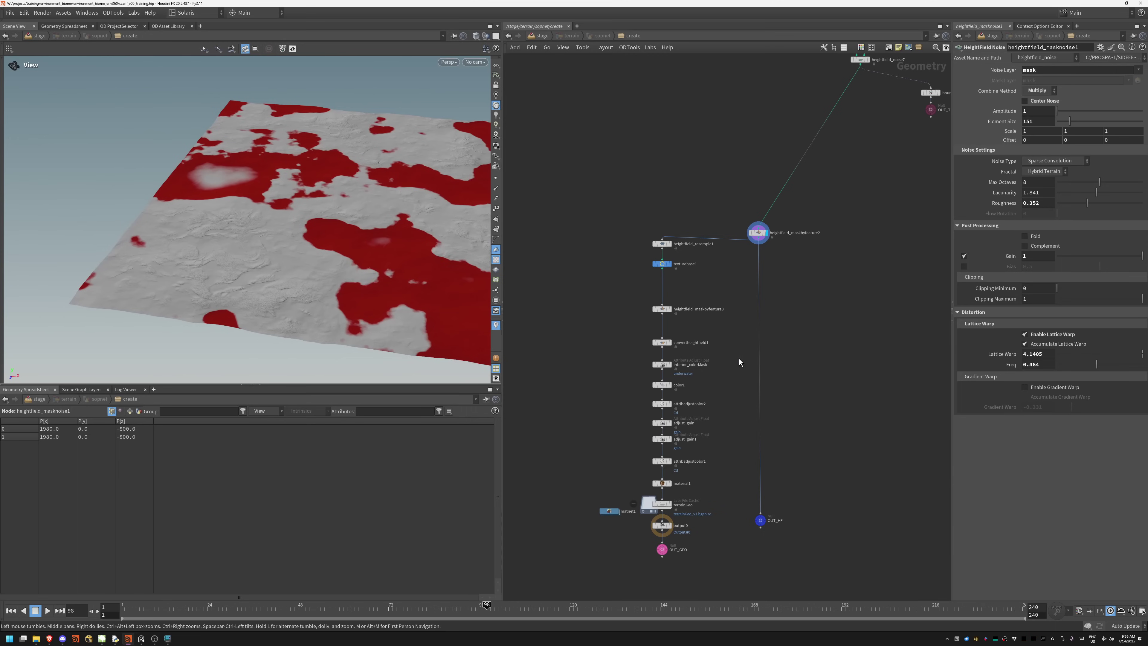
# - Display texturebase1 below heightfield_resample1 to preview the terrain's texture base stage
pyautogui.scroll(5, 681, 233)
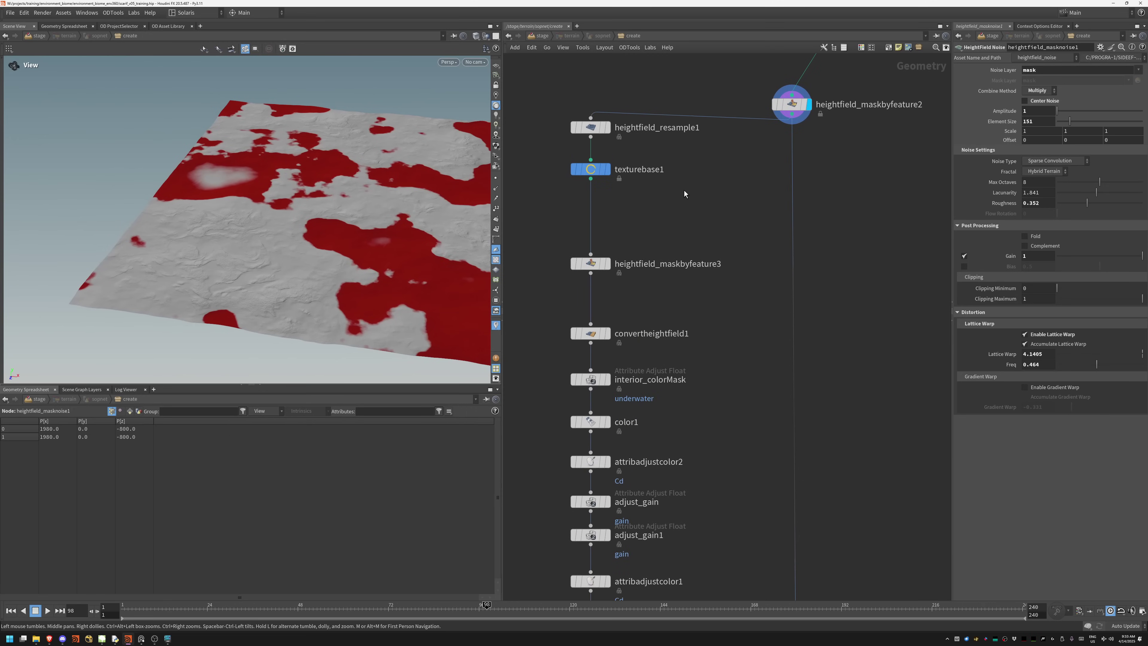
pyautogui.moveTo(674, 207); pyautogui.dragTo(710, 199, button='middle')
pyautogui.moveTo(593, 158); pyautogui.dragTo(685, 196)
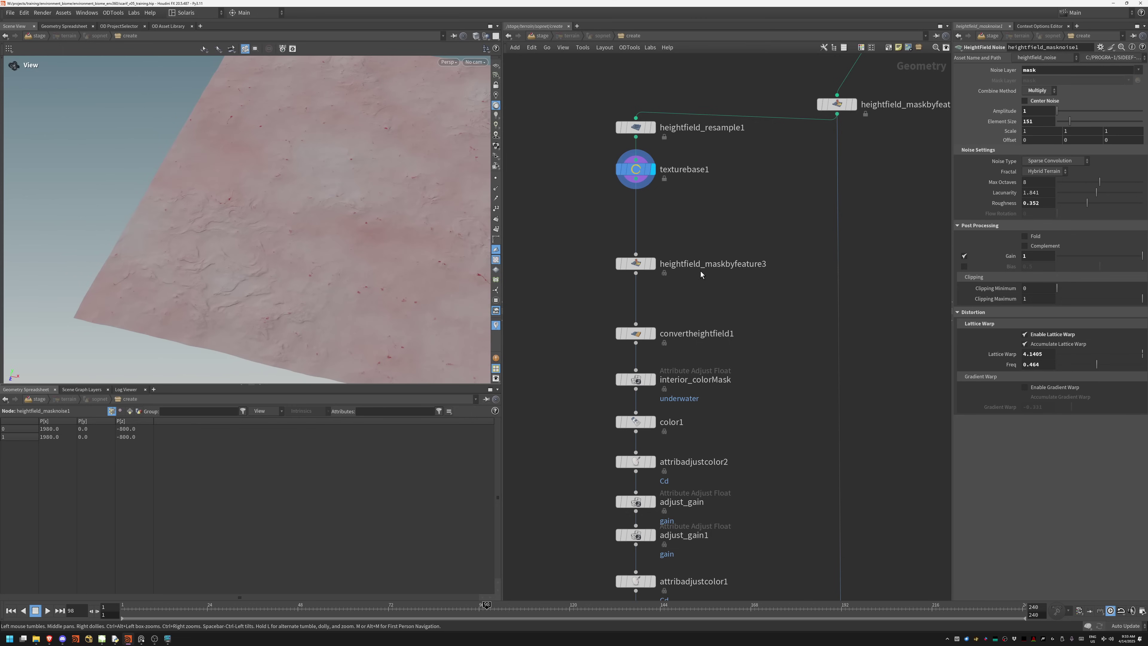
# - Display the terrainGeo file cache and orbit around the finished coloured terrain
pyautogui.moveTo(729, 452); pyautogui.dragTo(723, 277, button='middle')
pyautogui.moveTo(727, 398); pyautogui.dragTo(736, 313, button='middle')
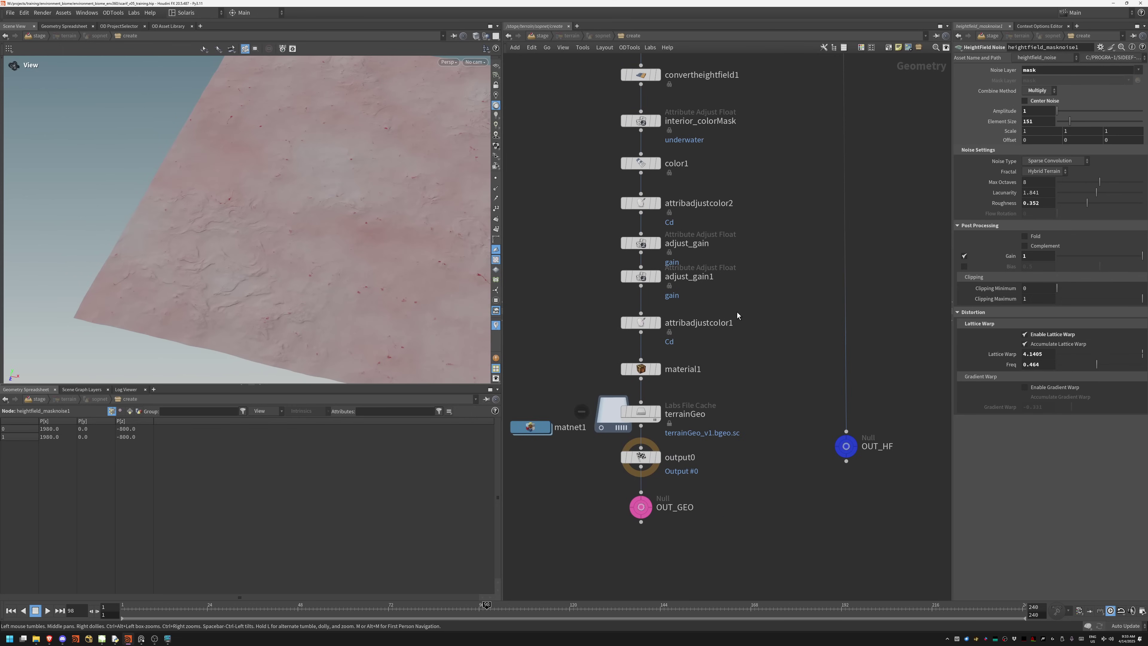
pyautogui.click(659, 415)
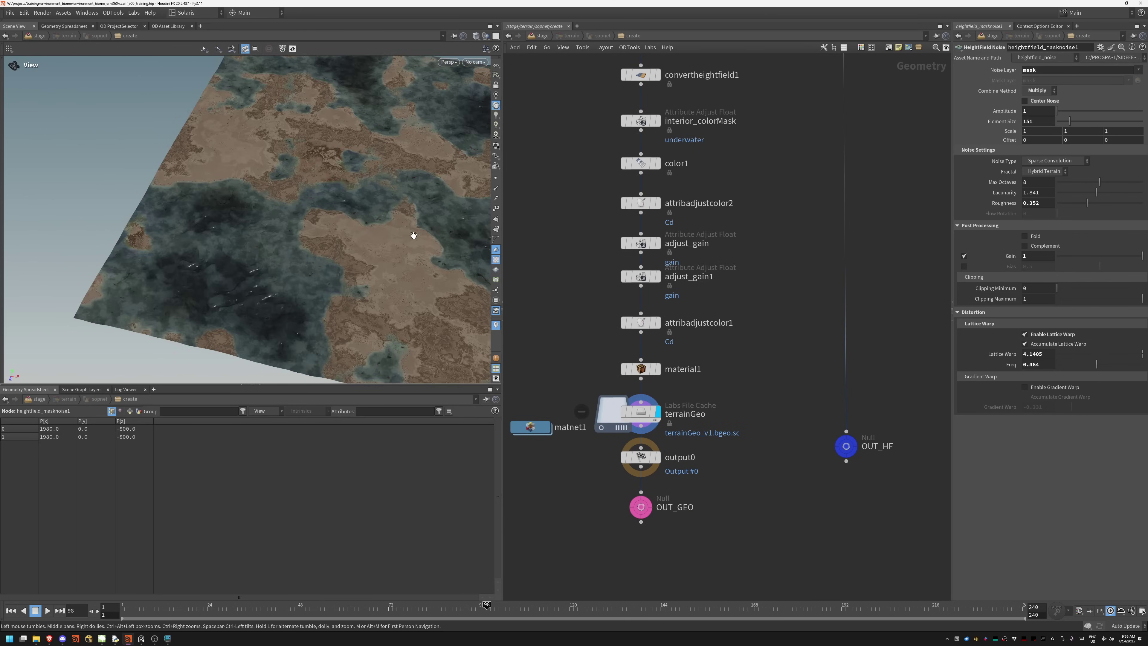
pyautogui.moveTo(410, 244); pyautogui.dragTo(275, 209)
# - Return to the stage network and look over the terrain, ocean and rocks nodes in the TERRAIN group
pyautogui.moveTo(703, 125); pyautogui.dragTo(601, 67, button='middle')
pyautogui.click(547, 47)
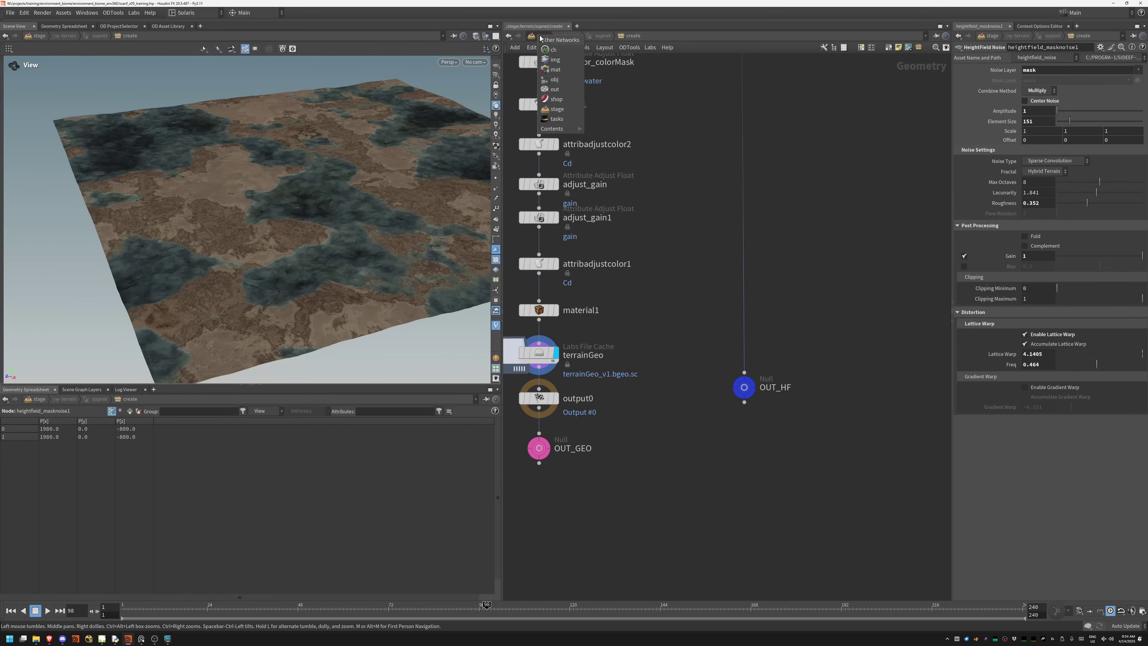
pyautogui.click(561, 70)
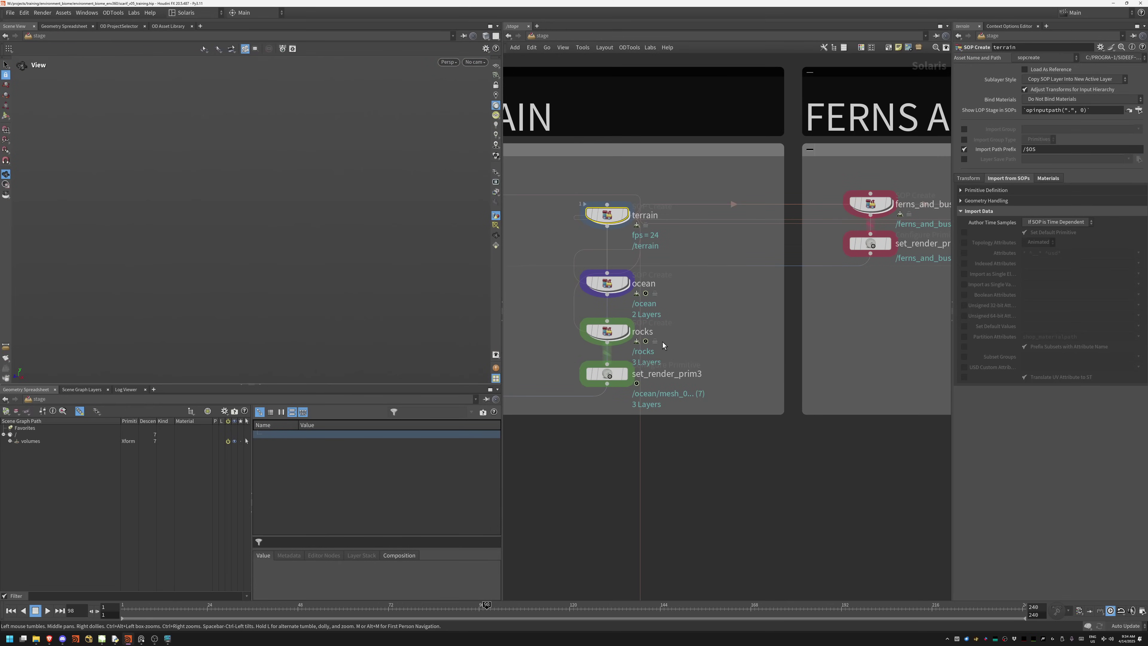
pyautogui.moveTo(689, 456); pyautogui.dragTo(861, 222, button='middle')
pyautogui.scroll(-10, 800, 291)
pyautogui.moveTo(764, 380); pyautogui.dragTo(682, 310, button='middle')
pyautogui.moveTo(667, 373); pyautogui.dragTo(709, 331, button='middle')
pyautogui.scroll(5, 764, 200)
pyautogui.moveTo(764, 200); pyautogui.dragTo(743, 308, button='middle')
pyautogui.scroll(1, 743, 308)
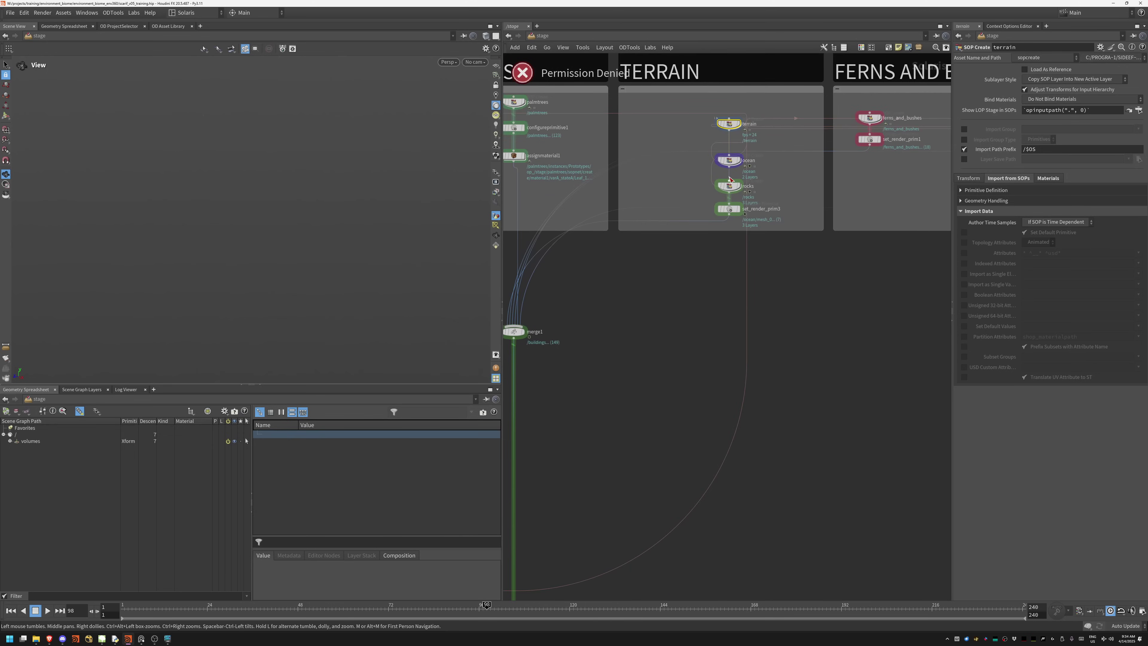
# - Look through the HEATDISTORTION, VEHICLES, TIE FIGHTER and KICKUP node groups
pyautogui.moveTo(675, 349); pyautogui.dragTo(847, 174, button='middle')
pyautogui.scroll(-3, 733, 224)
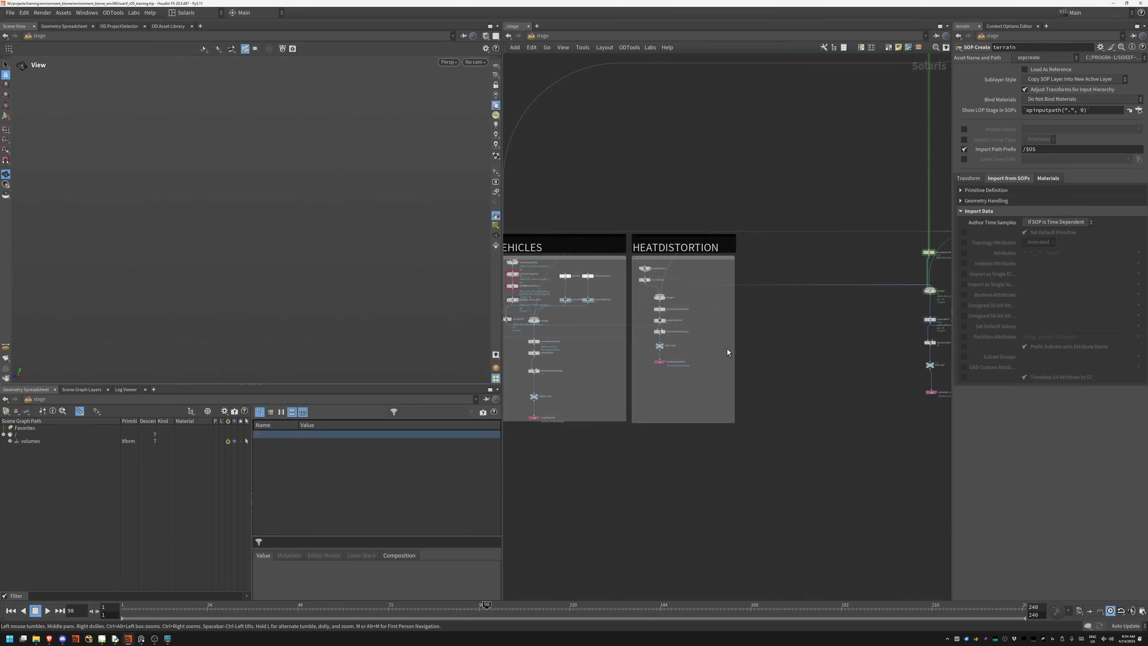
pyautogui.moveTo(697, 373); pyautogui.dragTo(806, 324, button='middle')
pyautogui.moveTo(671, 450); pyautogui.dragTo(764, 393, button='middle')
pyautogui.scroll(3, 605, 402)
pyautogui.moveTo(605, 402); pyautogui.dragTo(724, 445, button='middle')
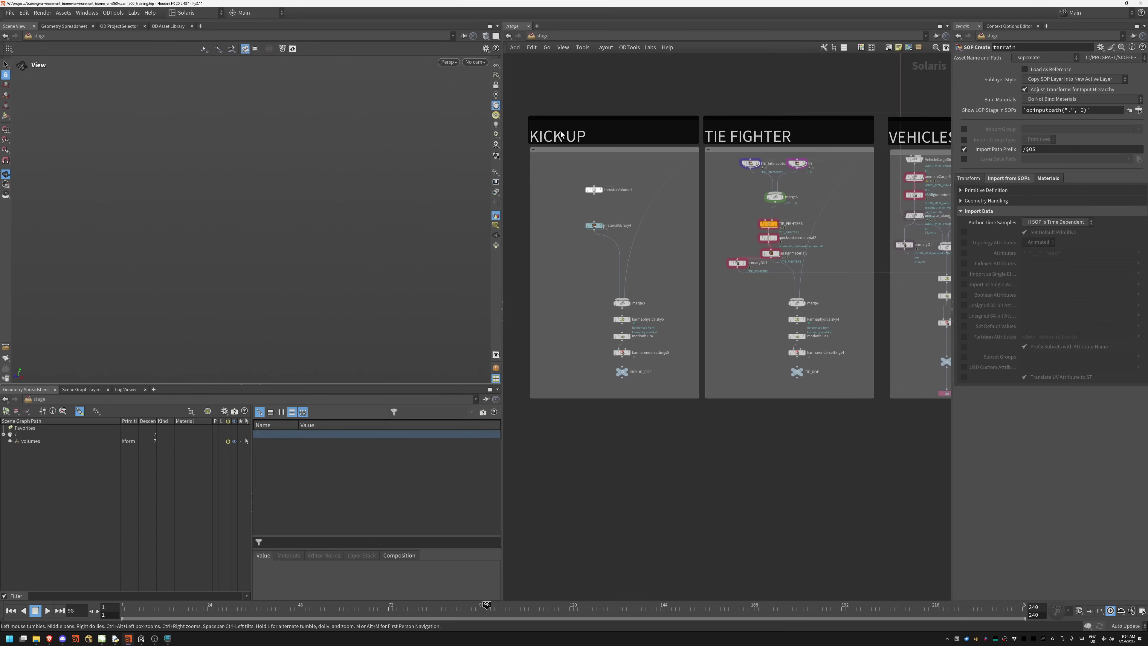
# - Display the last node of the cargo ship chain in the VEHICLES group and orbit around the ship
pyautogui.moveTo(799, 370); pyautogui.dragTo(653, 371, button='middle')
pyautogui.moveTo(918, 301); pyautogui.dragTo(730, 303, button='middle')
pyautogui.click(589, 217)
pyautogui.moveTo(325, 241); pyautogui.dragTo(345, 242)
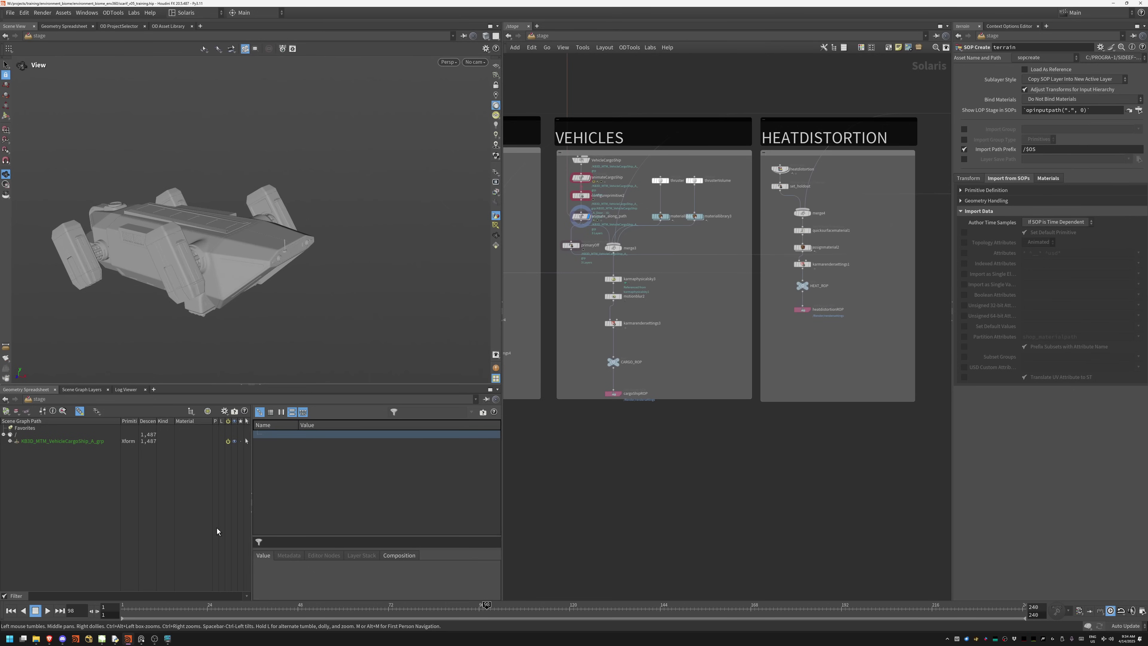
# - Display the textured cargo ship from the upper VEHICLES nodes, inspect it up close and scrub through its animation
pyautogui.press('r')
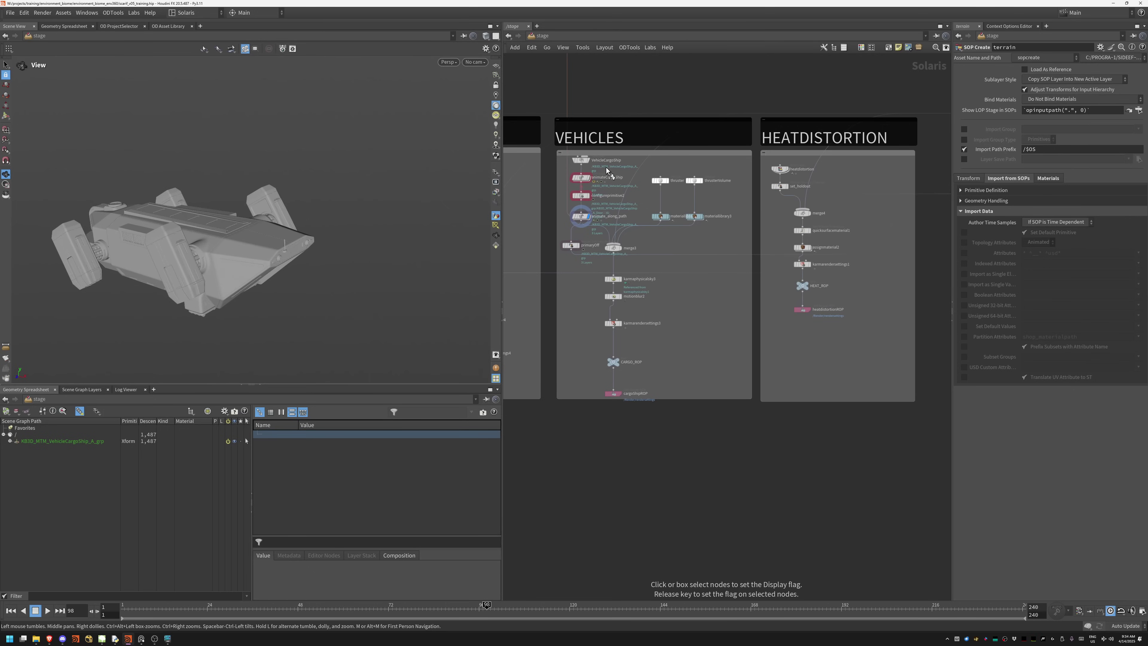
pyautogui.click(582, 160)
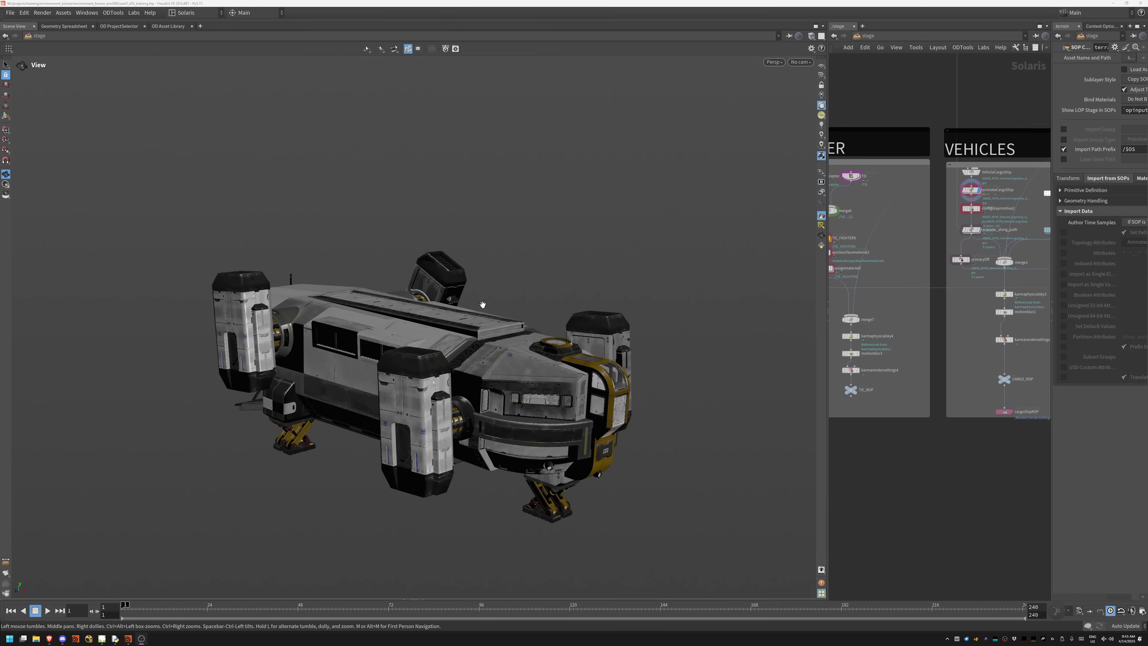
pyautogui.moveTo(391, 399); pyautogui.dragTo(418, 333)
pyautogui.moveTo(418, 333); pyautogui.dragTo(550, 326, button='right')
pyautogui.moveTo(551, 326); pyautogui.dragTo(566, 302, button='middle')
pyautogui.moveTo(566, 303); pyautogui.dragTo(520, 296)
pyautogui.moveTo(520, 297); pyautogui.dragTo(420, 269, button='middle')
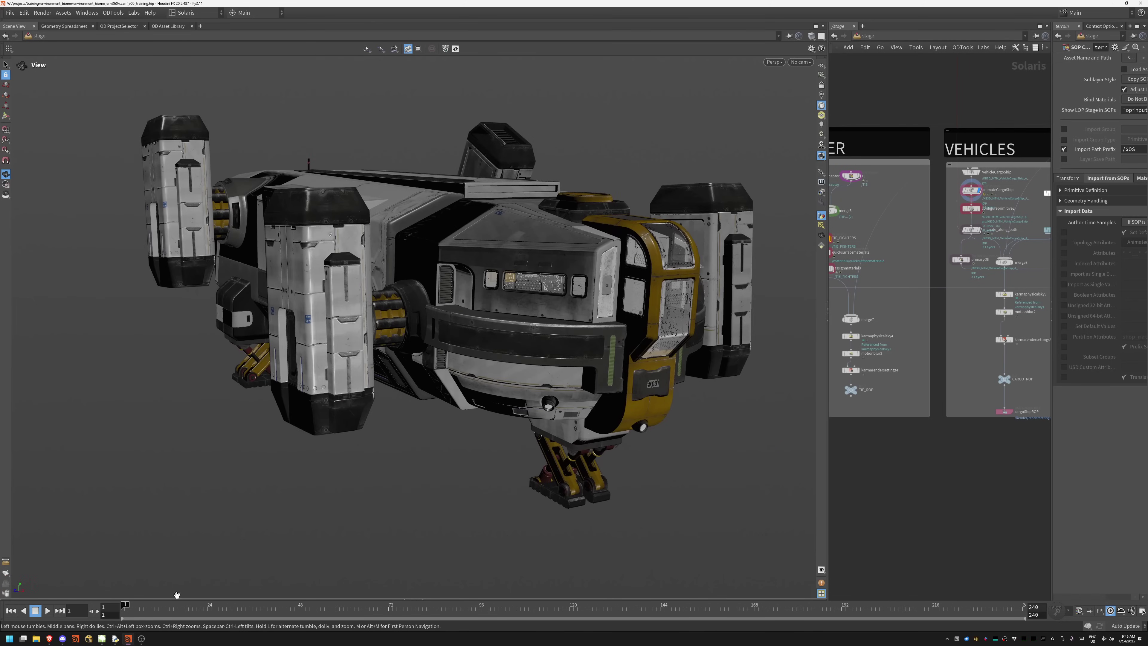
pyautogui.moveTo(167, 601); pyautogui.dragTo(784, 566)
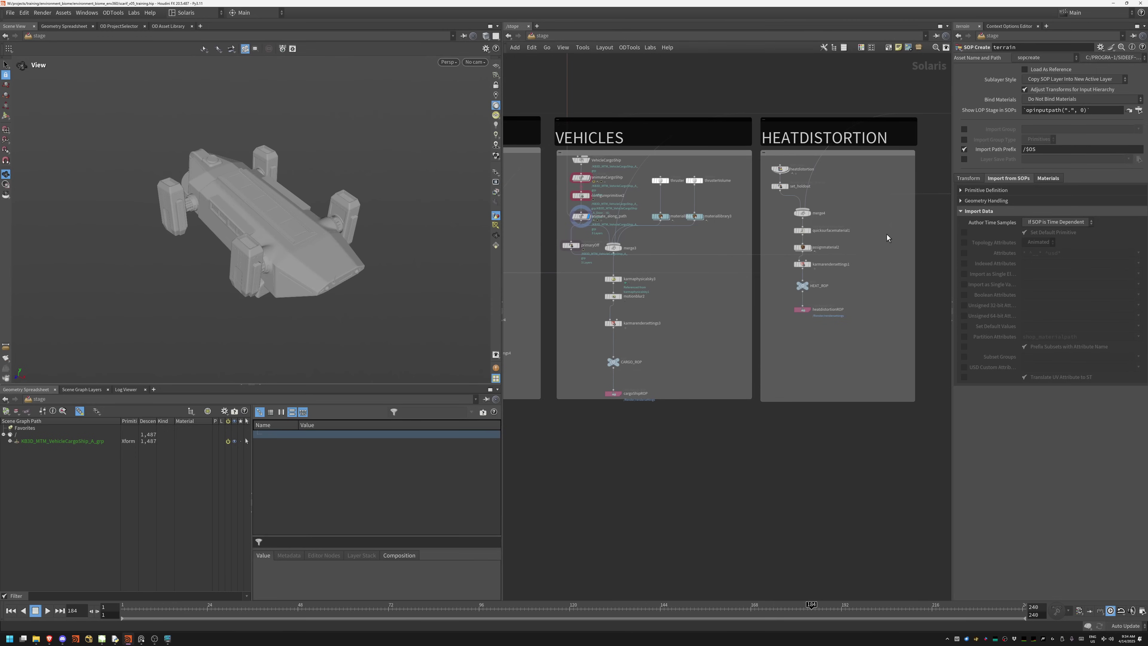
# - Bring the camera, merge and Karma render settings nodes at the end of the stage network into view
pyautogui.scroll(5, 540, 280)
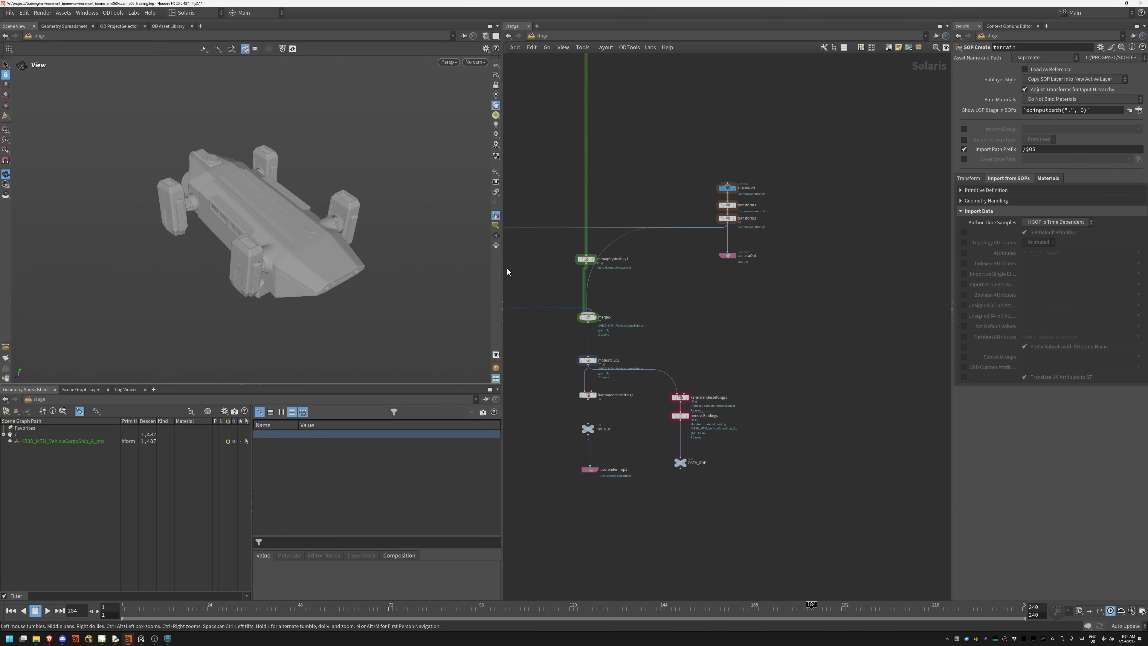
pyautogui.moveTo(658, 325); pyautogui.dragTo(683, 241, button='middle')
pyautogui.scroll(1, 667, 252)
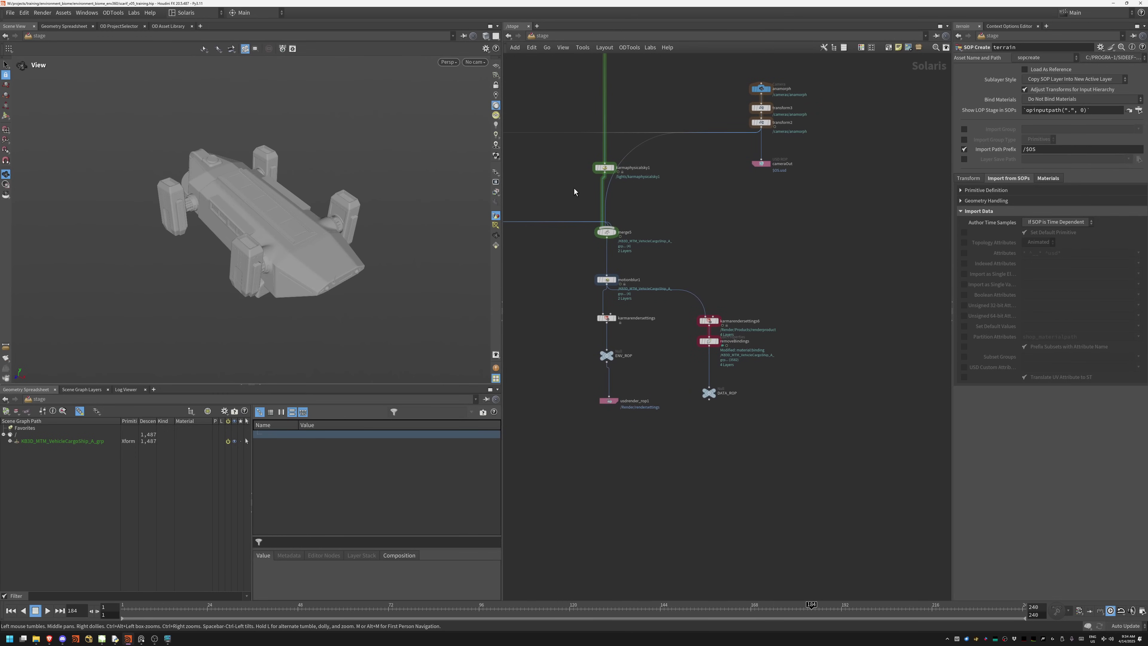
# - Examine the motion blur, Karma render settings, ENV_ROP, DATA_ROP and USD render nodes at the end of the stage network
pyautogui.moveTo(560, 174); pyautogui.dragTo(563, 178)
pyautogui.scroll(5, 572, 186)
pyautogui.moveTo(738, 268); pyautogui.dragTo(692, 282, button='middle')
pyautogui.moveTo(694, 456); pyautogui.dragTo(686, 227, button='middle')
pyautogui.moveTo(679, 293); pyautogui.dragTo(645, 154, button='middle')
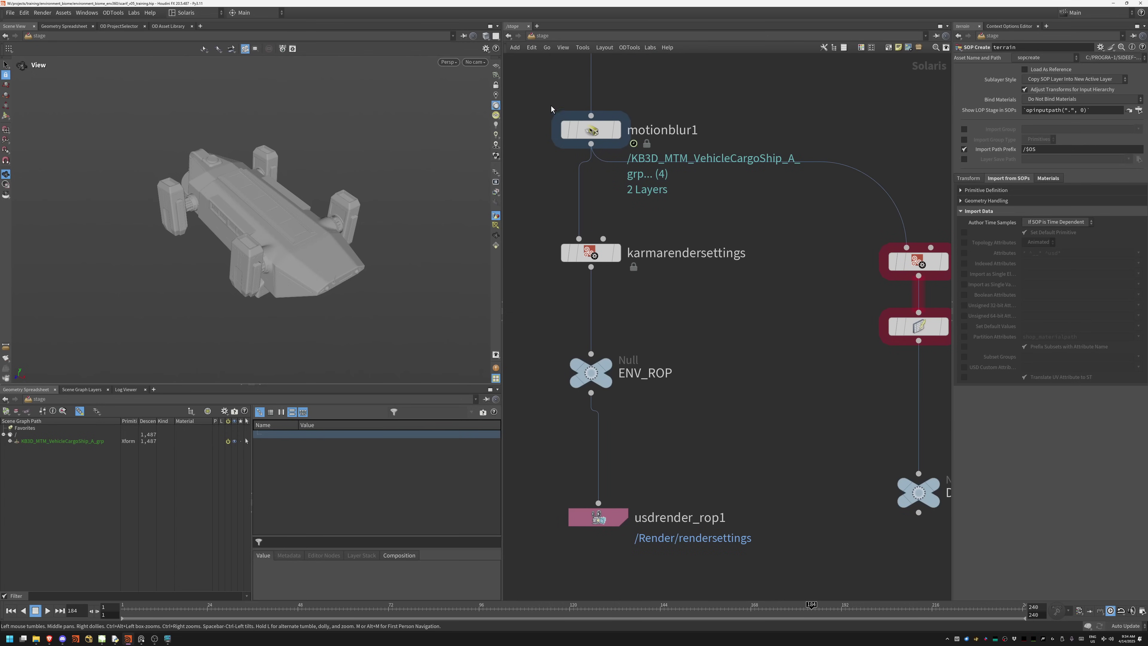
pyautogui.moveTo(756, 345); pyautogui.dragTo(715, 332, button='middle')
pyautogui.scroll(-3, 742, 269)
pyautogui.press('n')
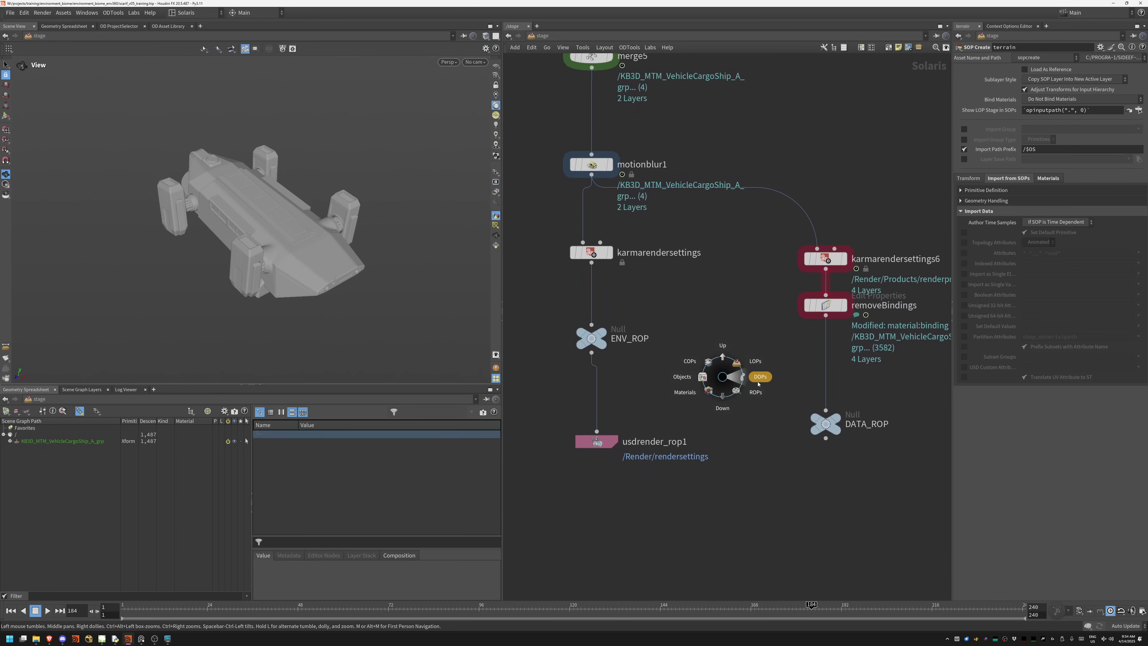
pyautogui.click(748, 398)
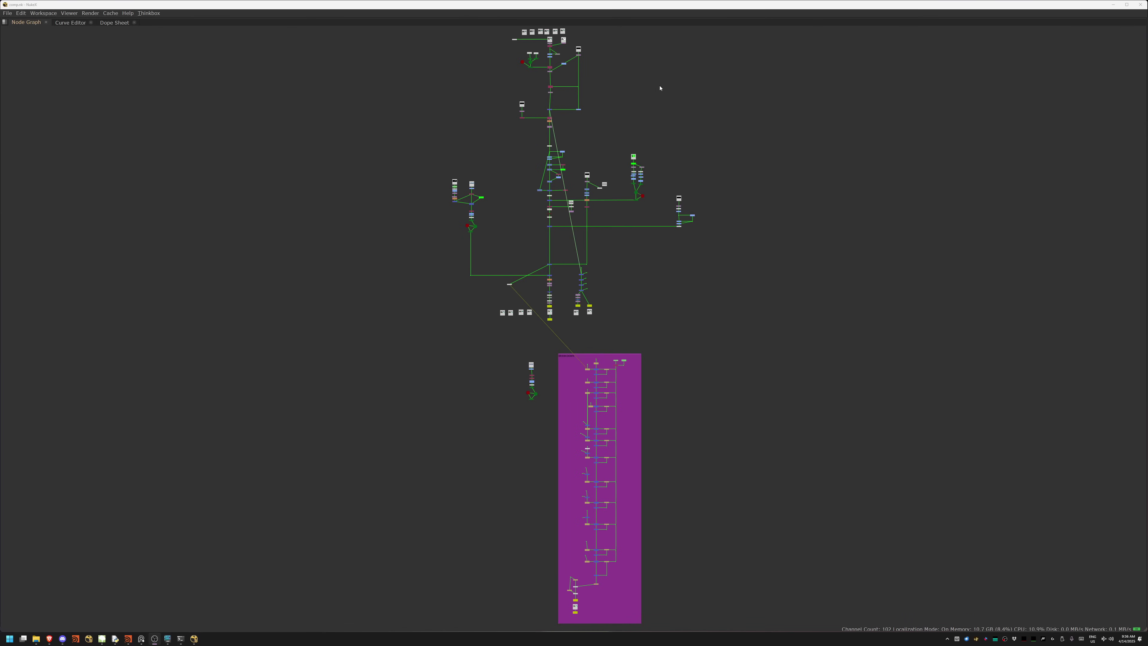
# - Switch to Nuke and look over the main branch of the comp's node graph
pyautogui.moveTo(483, 339); pyautogui.dragTo(635, 344)
pyautogui.moveTo(512, 127); pyautogui.dragTo(497, 210, button='middle')
pyautogui.scroll(5, 497, 210)
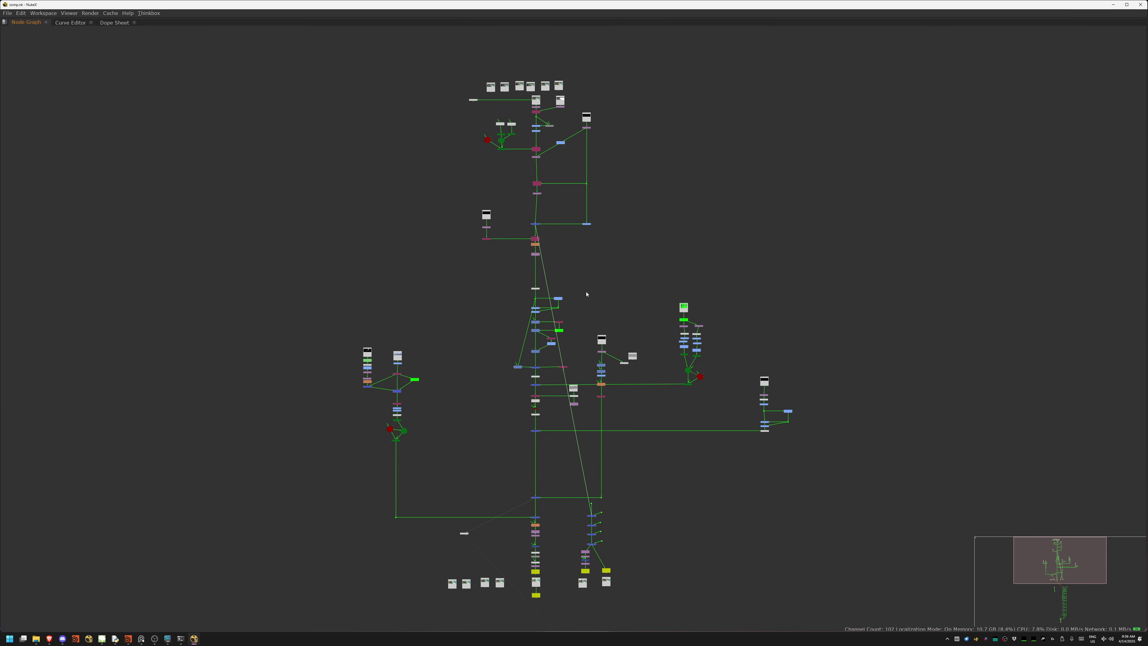
# - Bring back the viewer layout, display the Read13 environment render and go to frame 135
pyautogui.press('space')
pyautogui.scroll(6, 470, 494)
pyautogui.click(504, 477)
pyautogui.press('1')
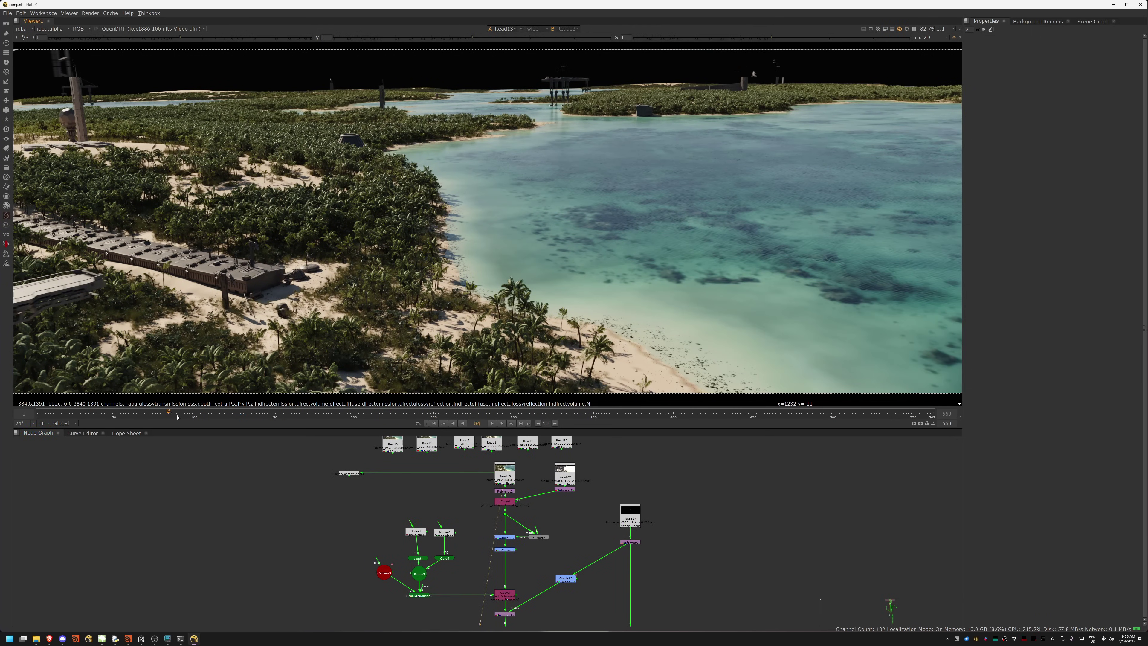
pyautogui.click(250, 413)
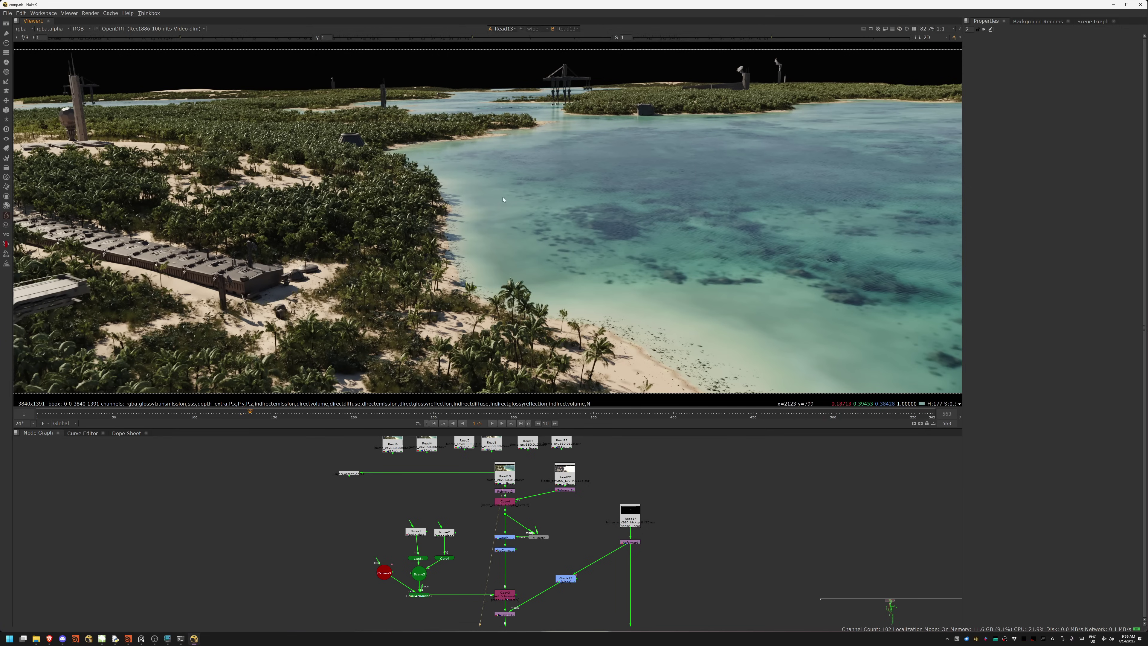
# - Compare the viewer output of the Grade3 node with the matte node that masks it, below the Copy4 node
pyautogui.scroll(2, 535, 508)
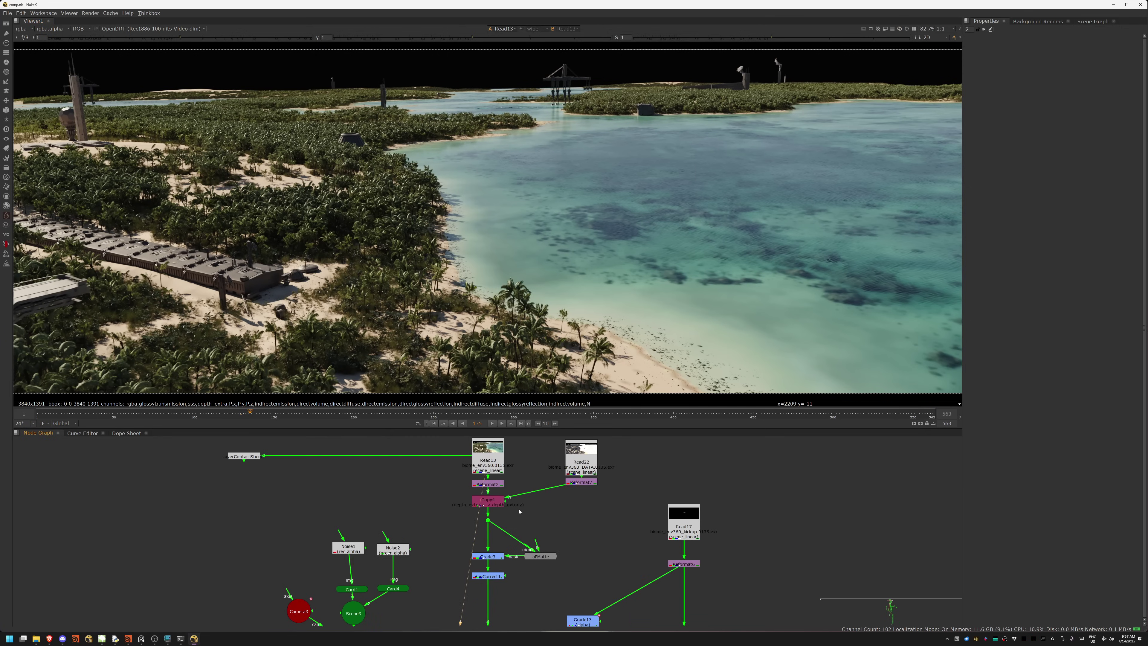
pyautogui.click(499, 500)
pyautogui.moveTo(518, 563); pyautogui.dragTo(518, 516, button='middle')
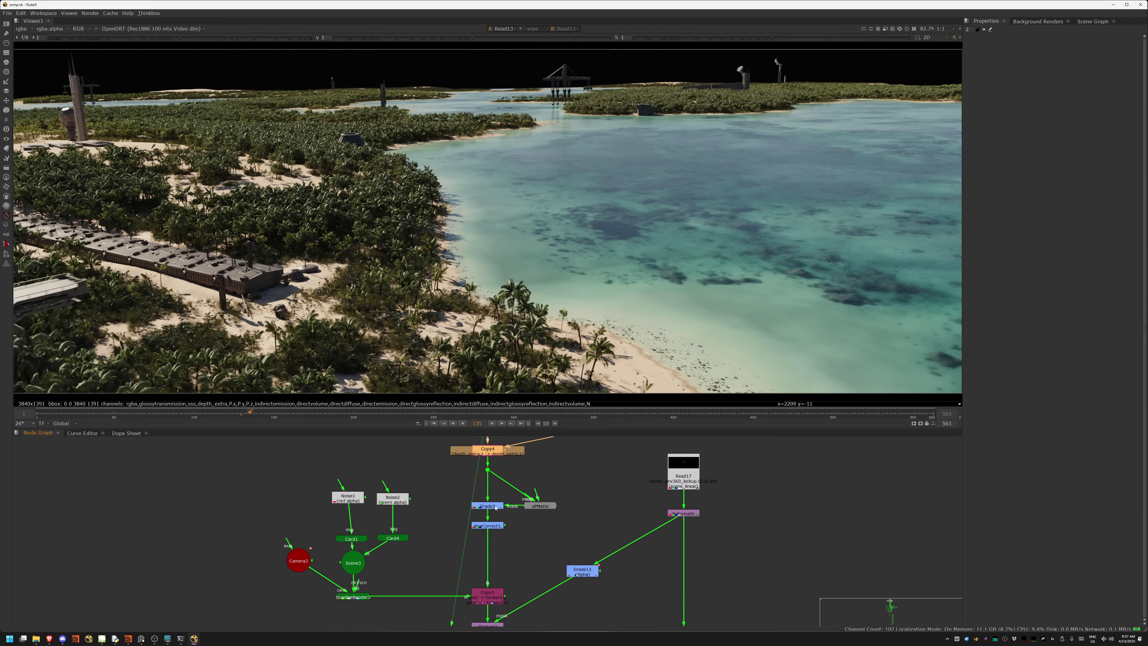
pyautogui.click(486, 505)
pyautogui.press('1')
pyautogui.click(538, 506)
pyautogui.press('1')
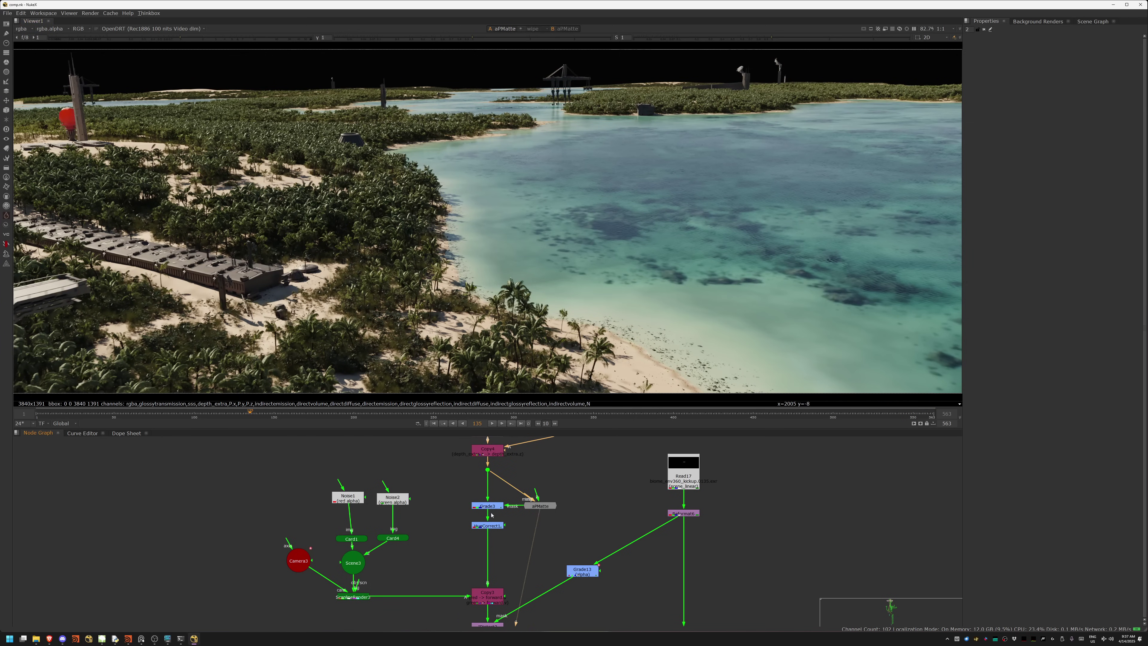
pyautogui.click(488, 505)
pyautogui.press('1')
pyautogui.click(491, 526)
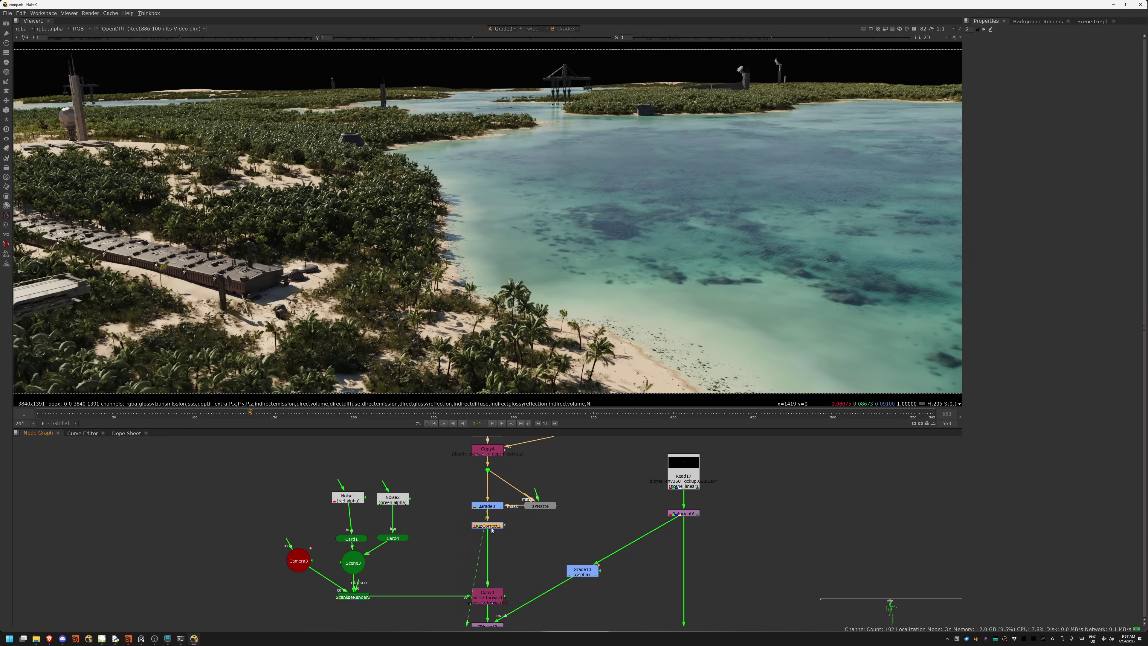
pyautogui.moveTo(499, 545); pyautogui.dragTo(506, 516, button='middle')
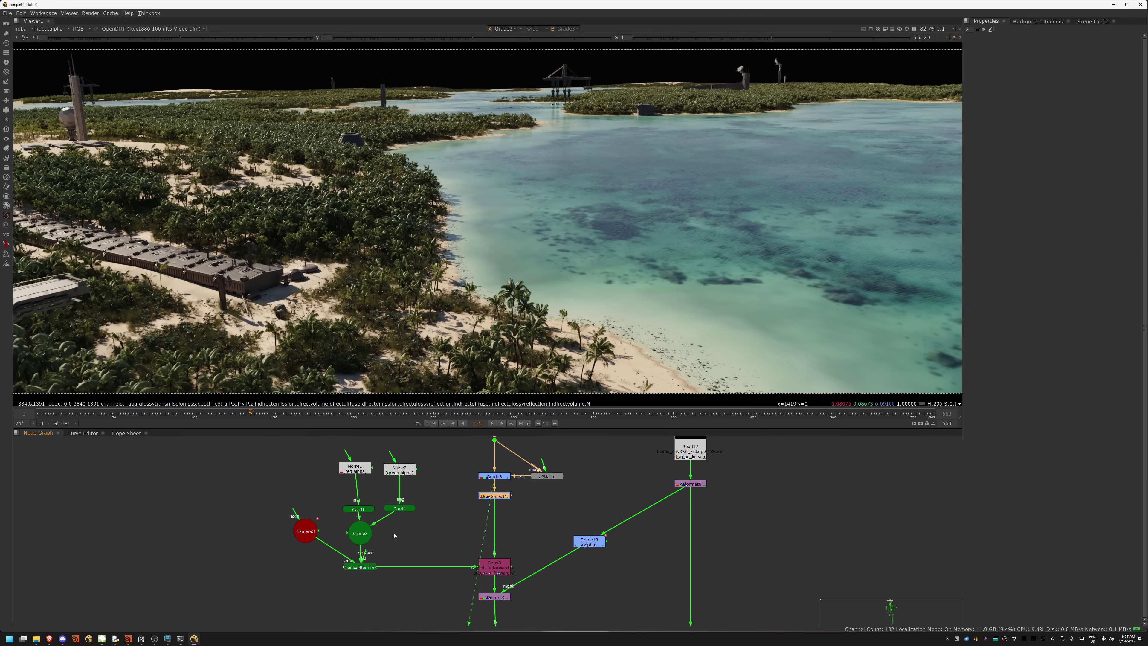
# - Display the Read17 kickup render and inspect the spray element up close
pyautogui.moveTo(497, 560); pyautogui.dragTo(449, 609, button='middle')
pyautogui.click(609, 493)
pyautogui.press('1')
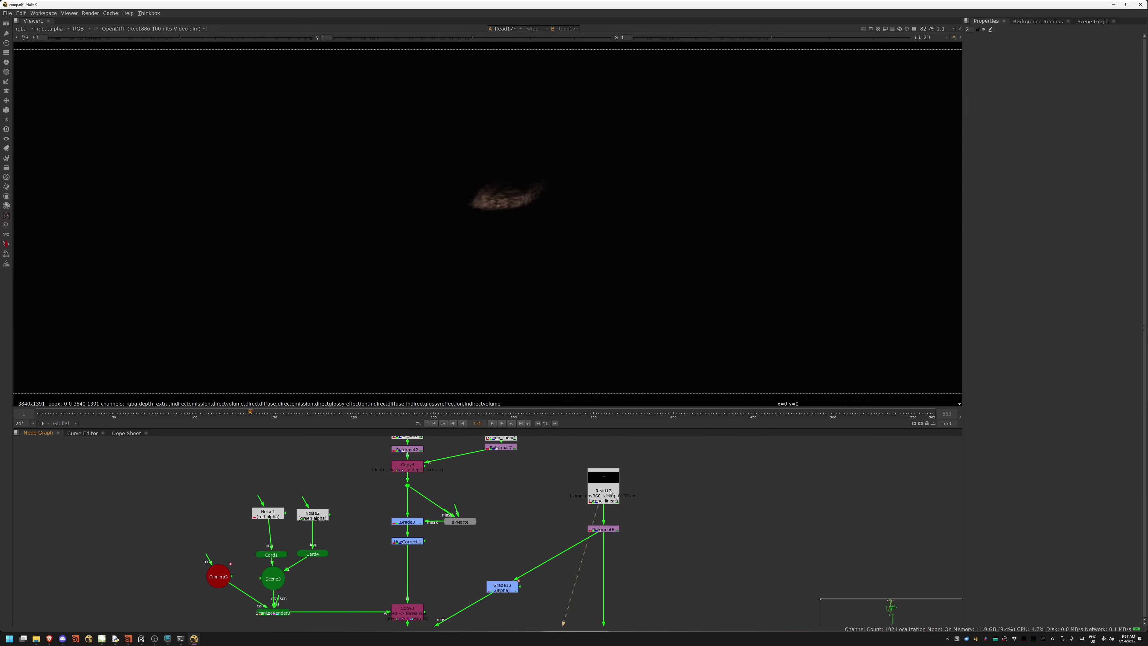
pyautogui.scroll(3, 528, 205)
pyautogui.scroll(-1, 562, 180)
pyautogui.moveTo(511, 193); pyautogui.dragTo(503, 236, button='middle')
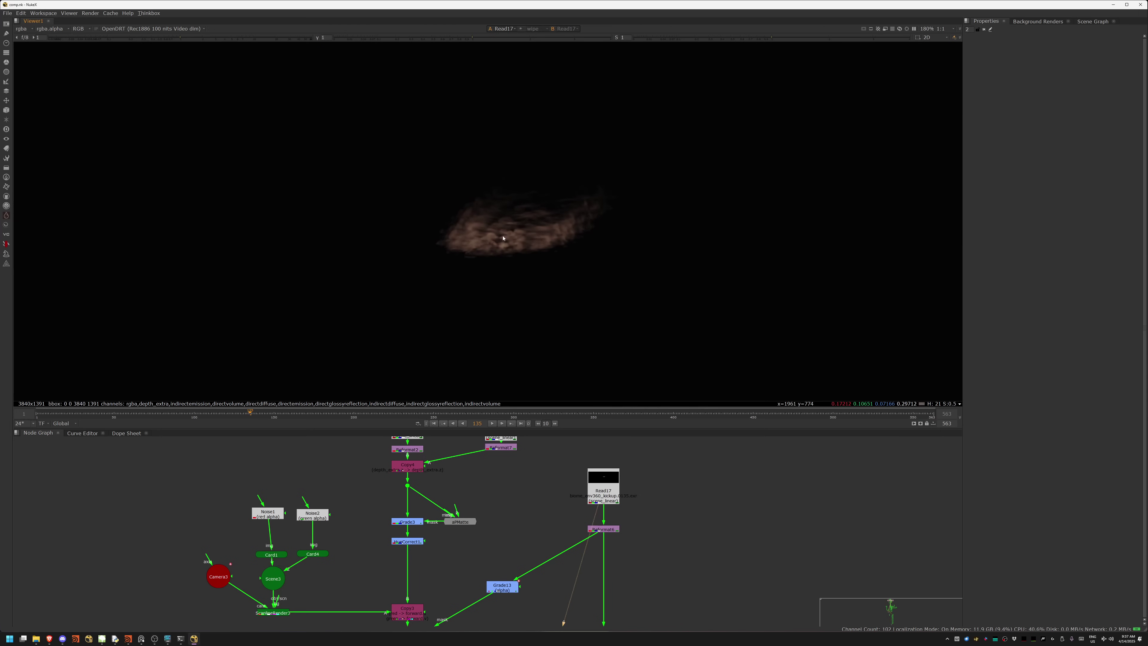
# - Display the IDistort node fed by the kickup mask and inspect the distorted water up close
pyautogui.moveTo(471, 552); pyautogui.dragTo(520, 416, button='middle')
pyautogui.click(461, 505)
pyautogui.press('1')
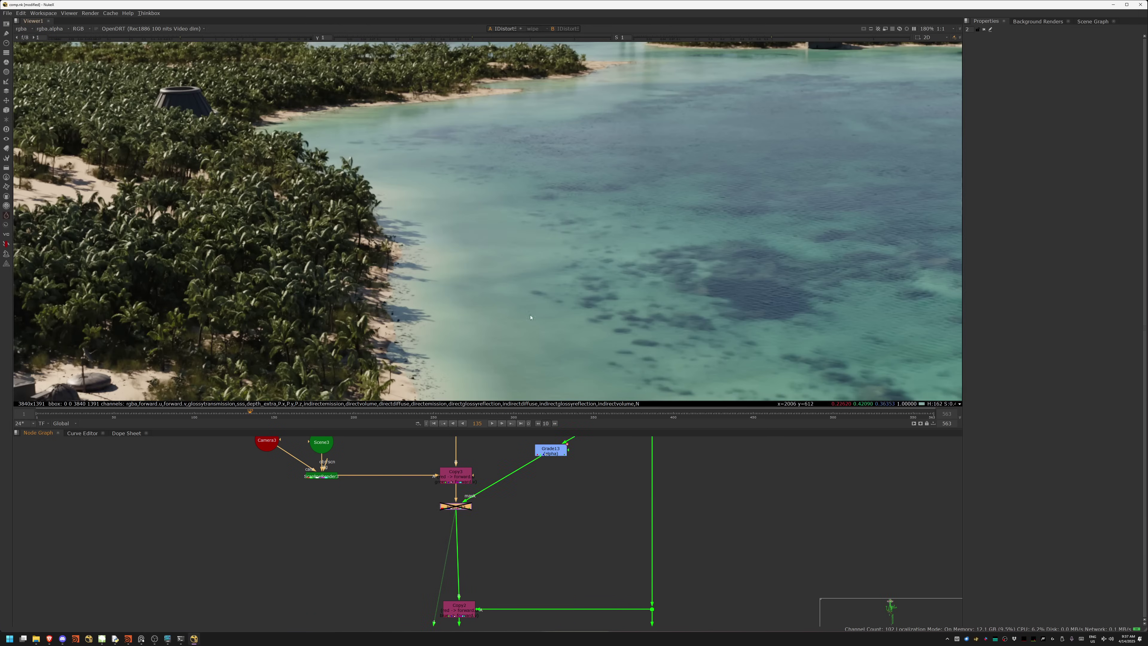
pyautogui.scroll(3, 569, 232)
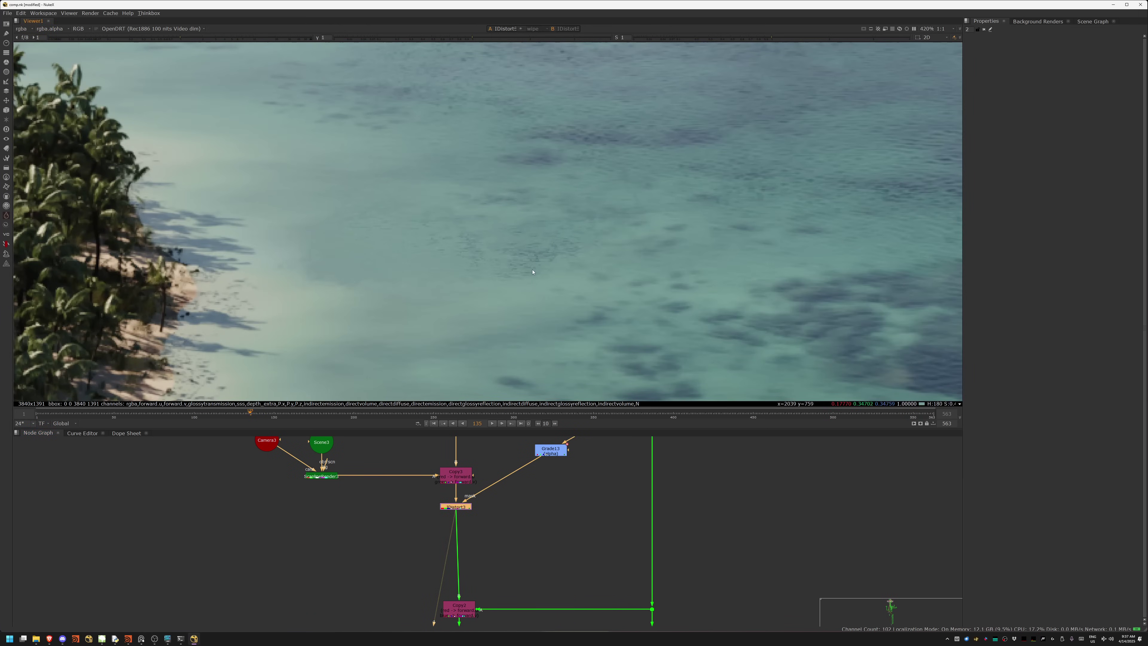
pyautogui.scroll(-3, 531, 260)
# - Follow the main branch down to the plus merge and display the Grade12 node that tints the kickup element
pyautogui.moveTo(506, 577); pyautogui.dragTo(515, 485, button='middle')
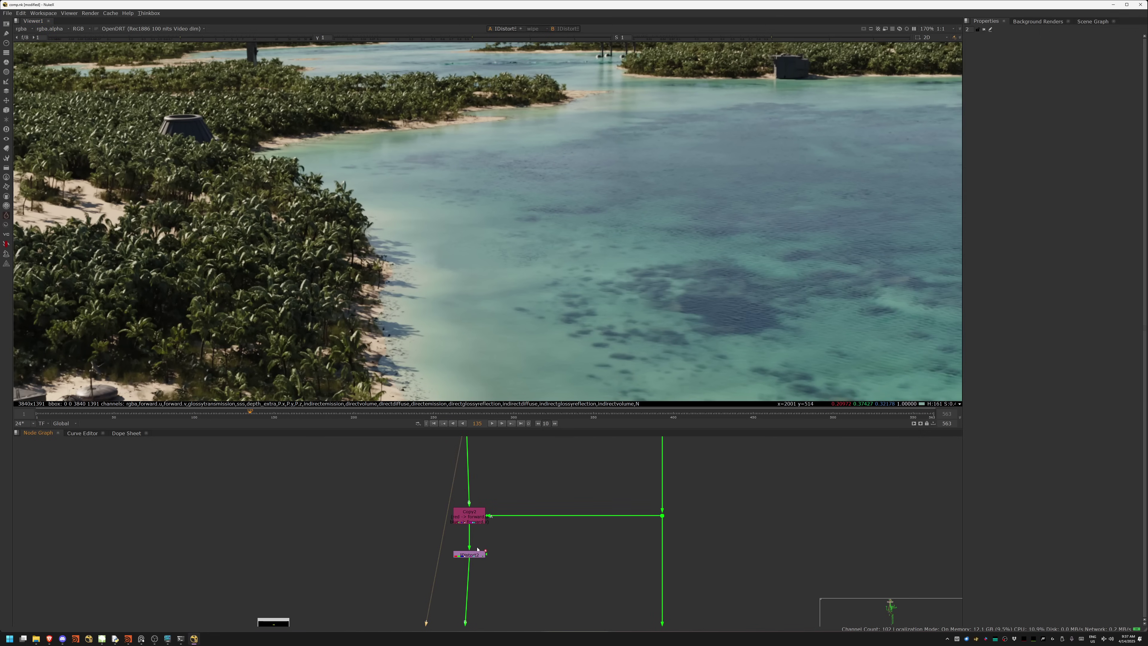
pyautogui.moveTo(550, 445); pyautogui.dragTo(511, 489, button='middle')
pyautogui.scroll(-3, 515, 520)
pyautogui.scroll(3, 501, 524)
pyautogui.click(479, 538)
pyautogui.press('1')
pyautogui.click(480, 539)
pyautogui.click(662, 537)
pyautogui.press('1')
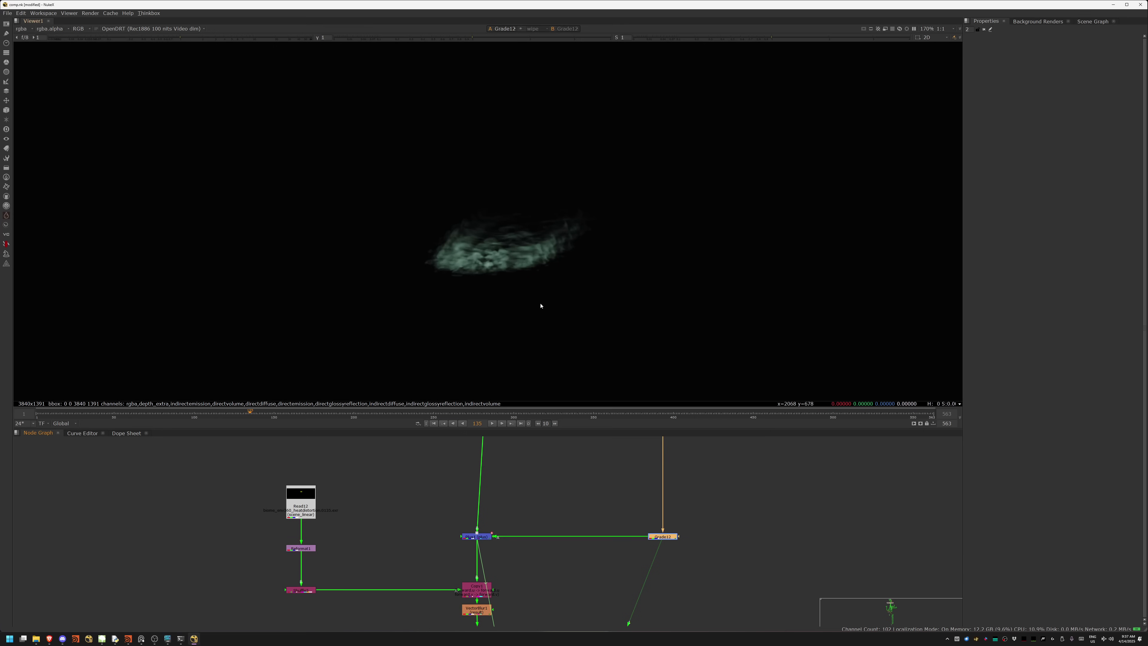
# - Display the Plus1 merge and inspect the kickup spray over the water up close
pyautogui.click(482, 537)
pyautogui.press('1')
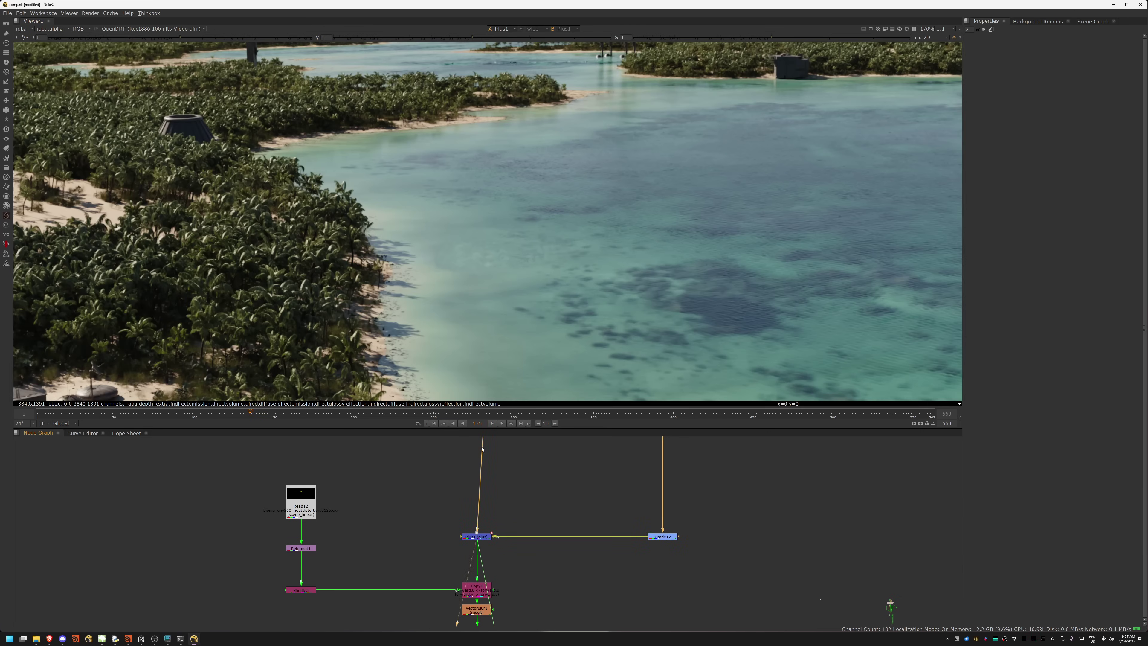
pyautogui.scroll(5, 550, 251)
pyautogui.scroll(-2, 452, 274)
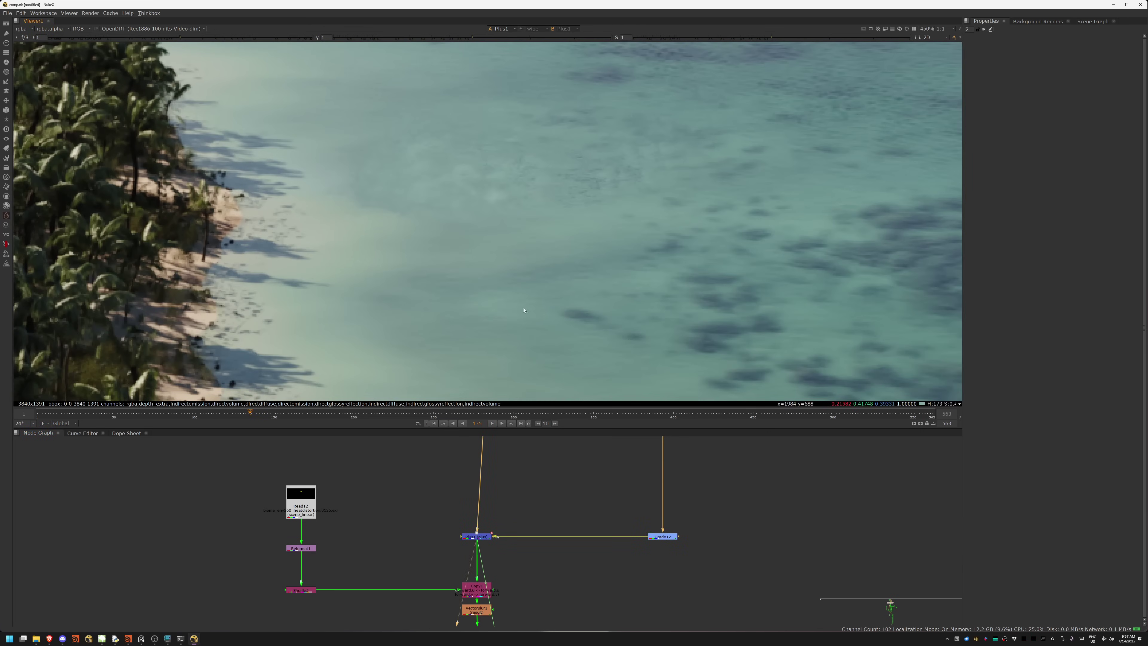
# - Display the Read12 heat distortion render and inspect its red and green vectors up close
pyautogui.moveTo(559, 578); pyautogui.dragTo(567, 487, button='middle')
pyautogui.moveTo(332, 462); pyautogui.dragTo(357, 539, button='middle')
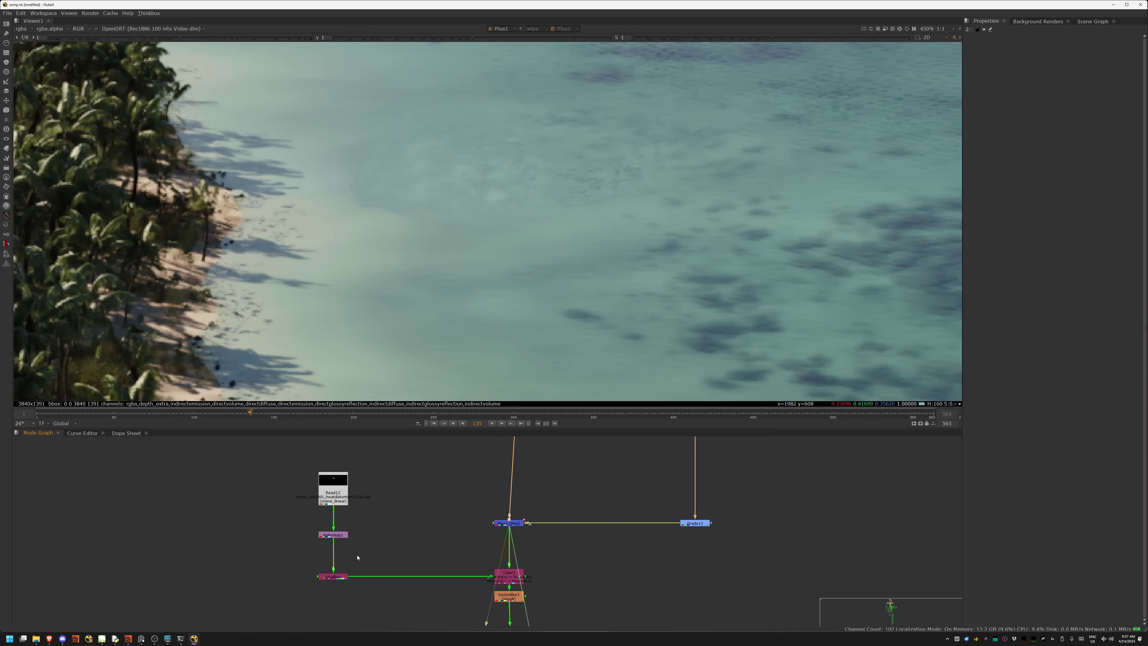
pyautogui.click(334, 491)
pyautogui.press('1')
pyautogui.press('f')
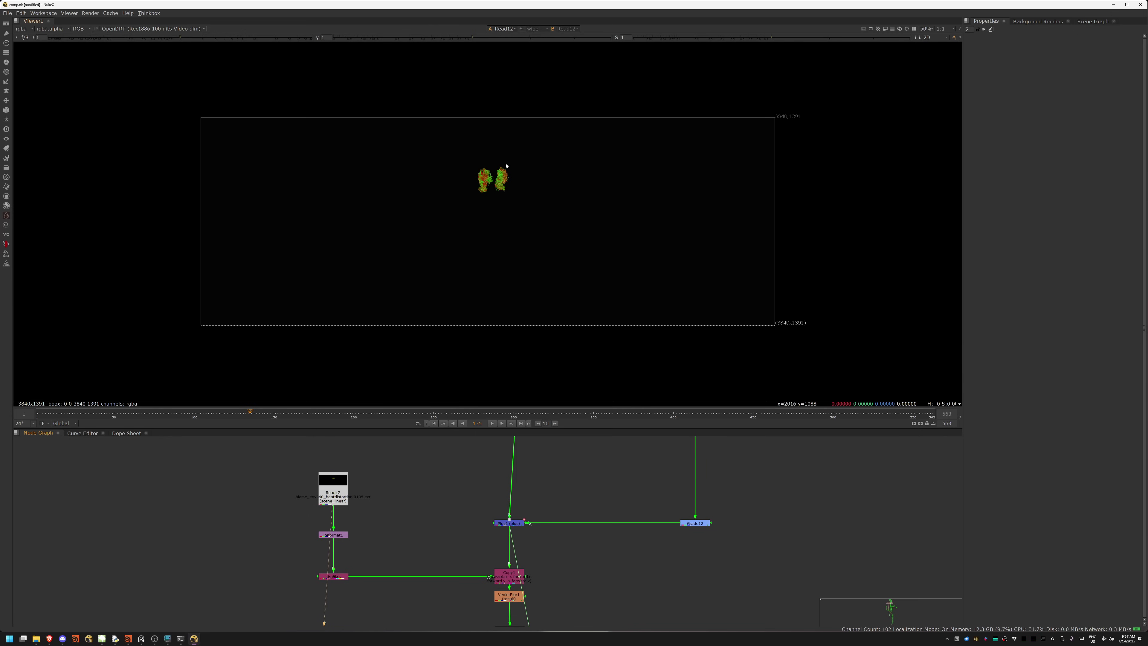
pyautogui.scroll(7, 493, 176)
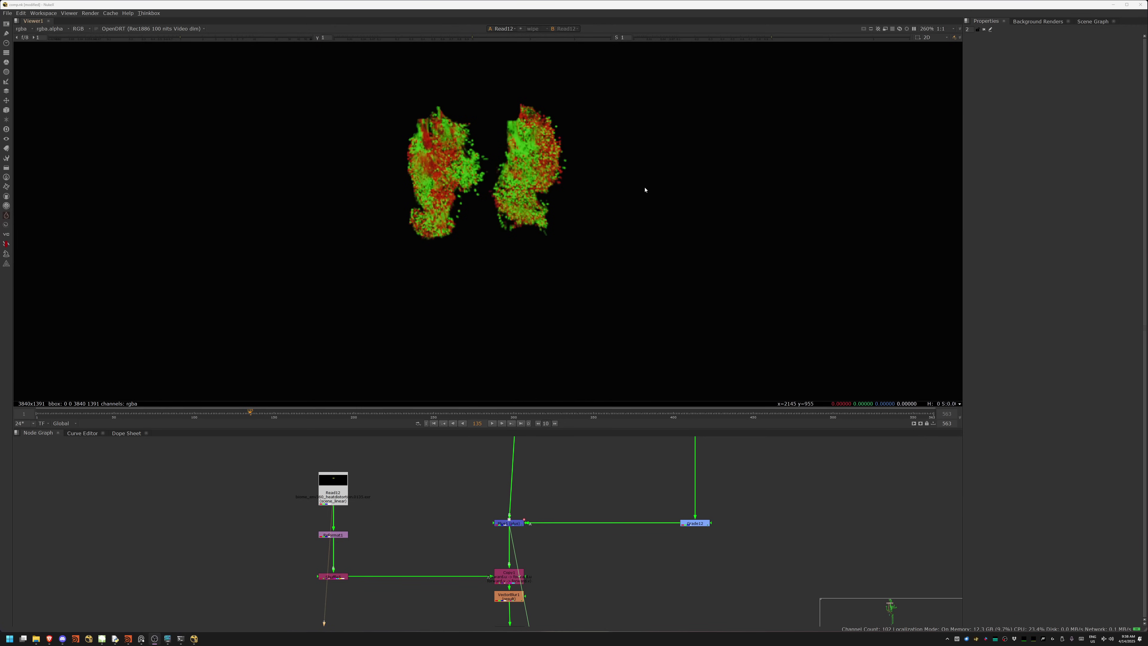
# - Display the vector blur node in the heat distortion section and zoom in on the shoreline water
pyautogui.moveTo(451, 586); pyautogui.dragTo(448, 509, button='middle')
pyautogui.click(507, 521)
pyautogui.press('1')
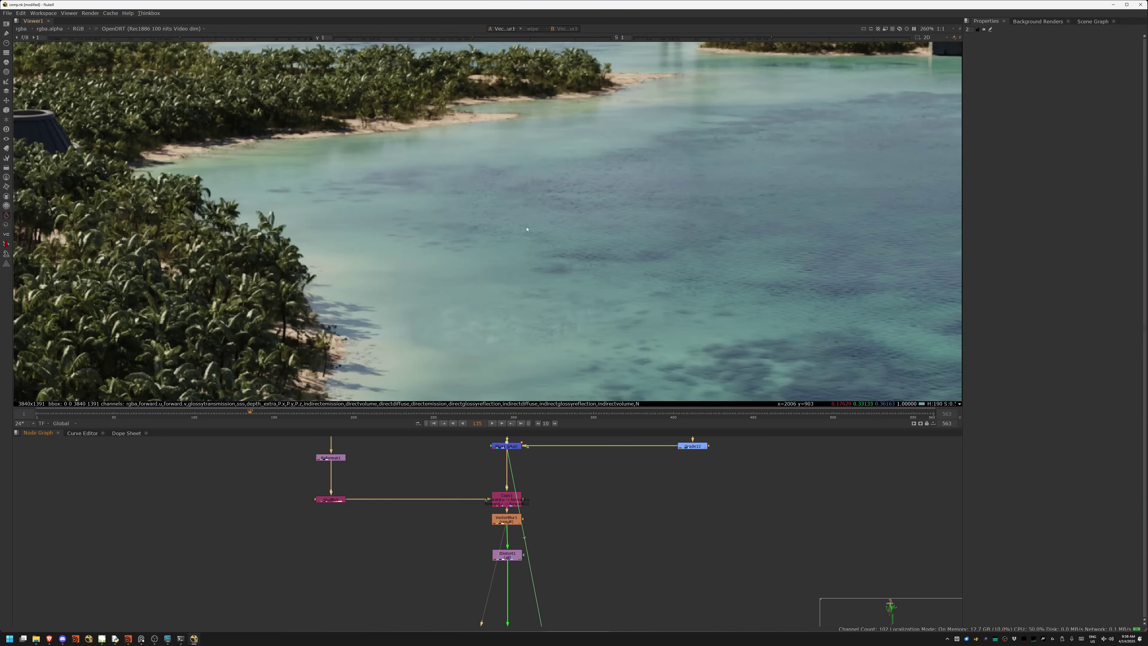
pyautogui.scroll(5, 519, 286)
pyautogui.click(505, 521)
# - Display the IDistort node below the vector blur and inspect the heat distortion over the water
pyautogui.click(508, 555)
pyautogui.press('1')
pyautogui.scroll(-1, 525, 277)
pyautogui.scroll(-1, 525, 277)
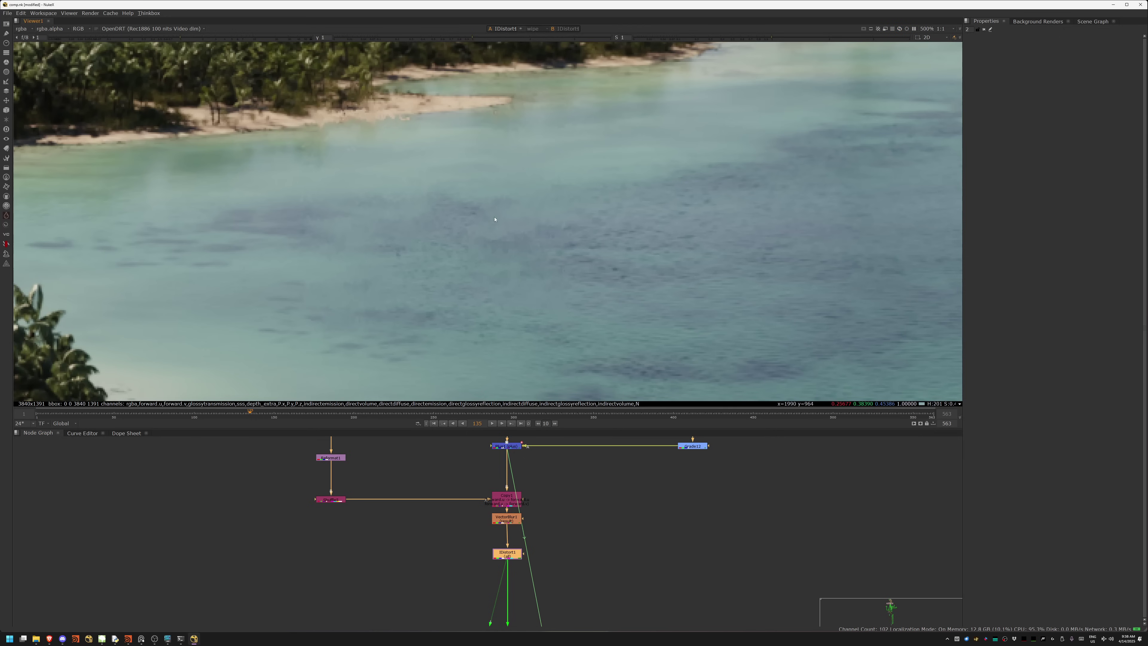
pyautogui.moveTo(479, 203); pyautogui.dragTo(492, 226, button='middle')
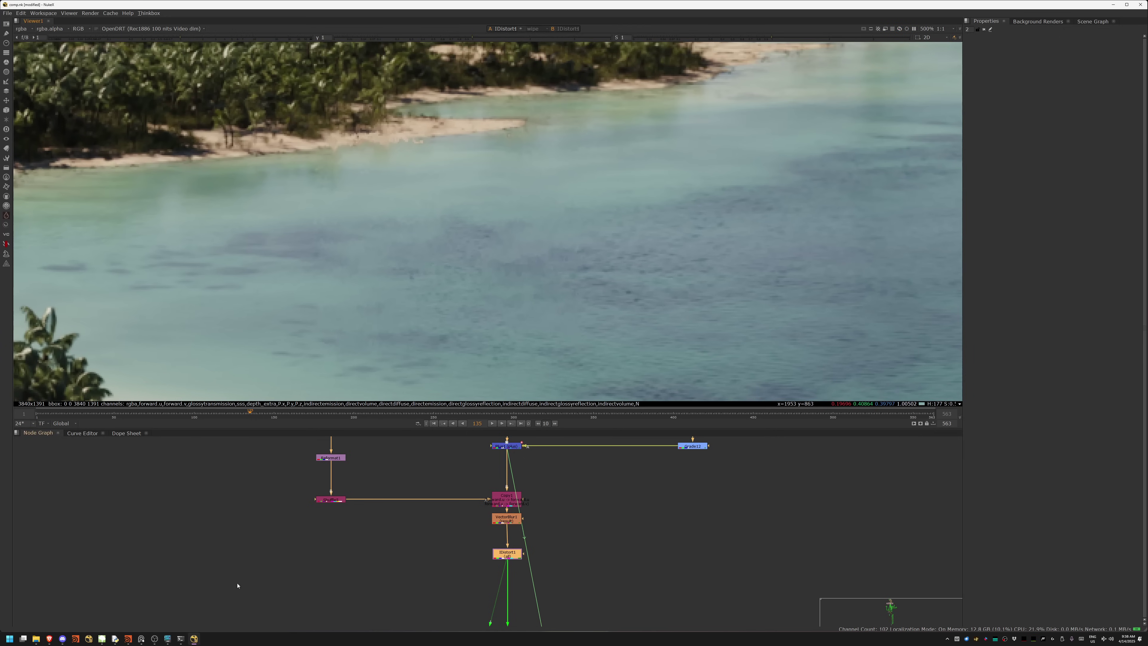
# - Switch to the media player to review the finished comp movie around the cargo ship's thrusters, and return to Nuke
pyautogui.moveTo(169, 640)
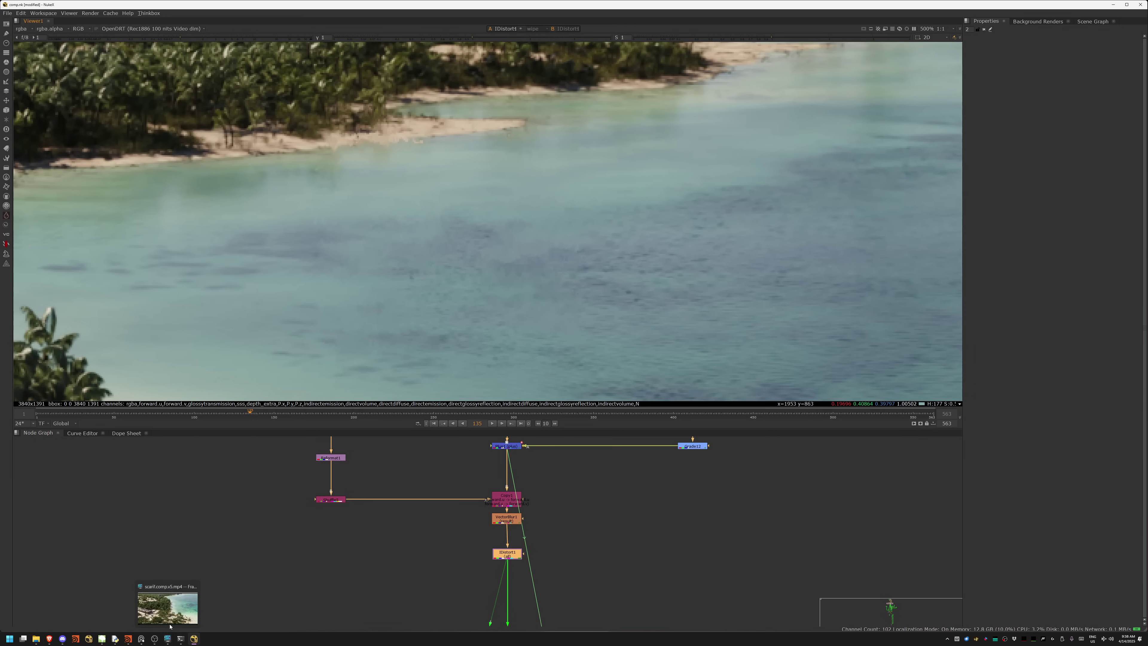
pyautogui.click(168, 607)
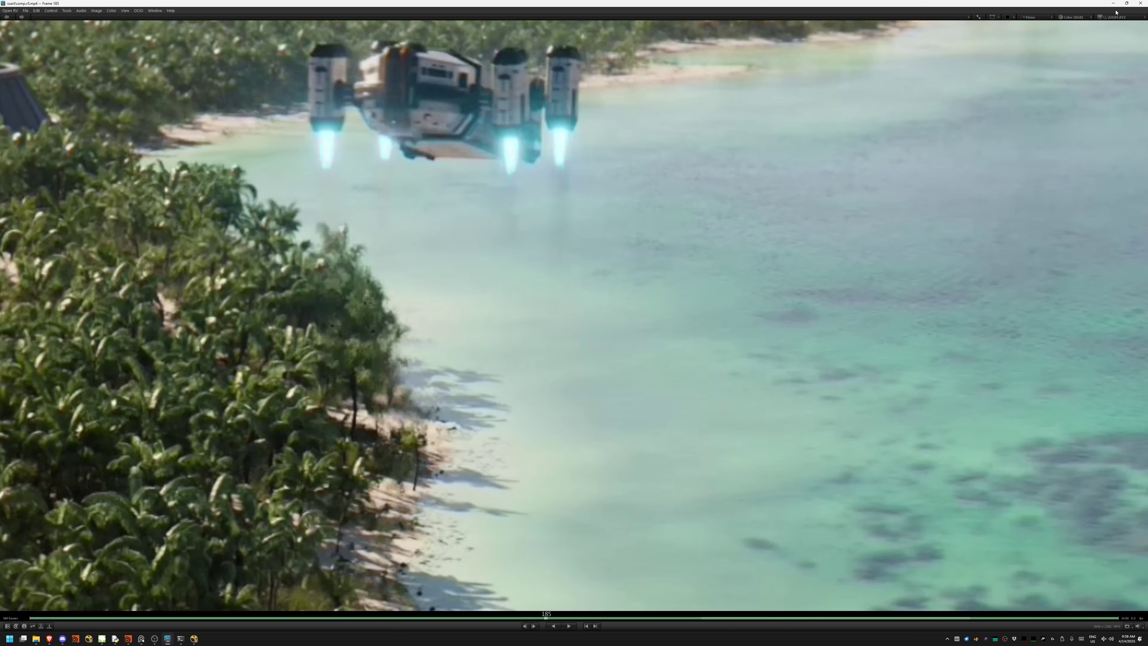
pyautogui.click(1113, 3)
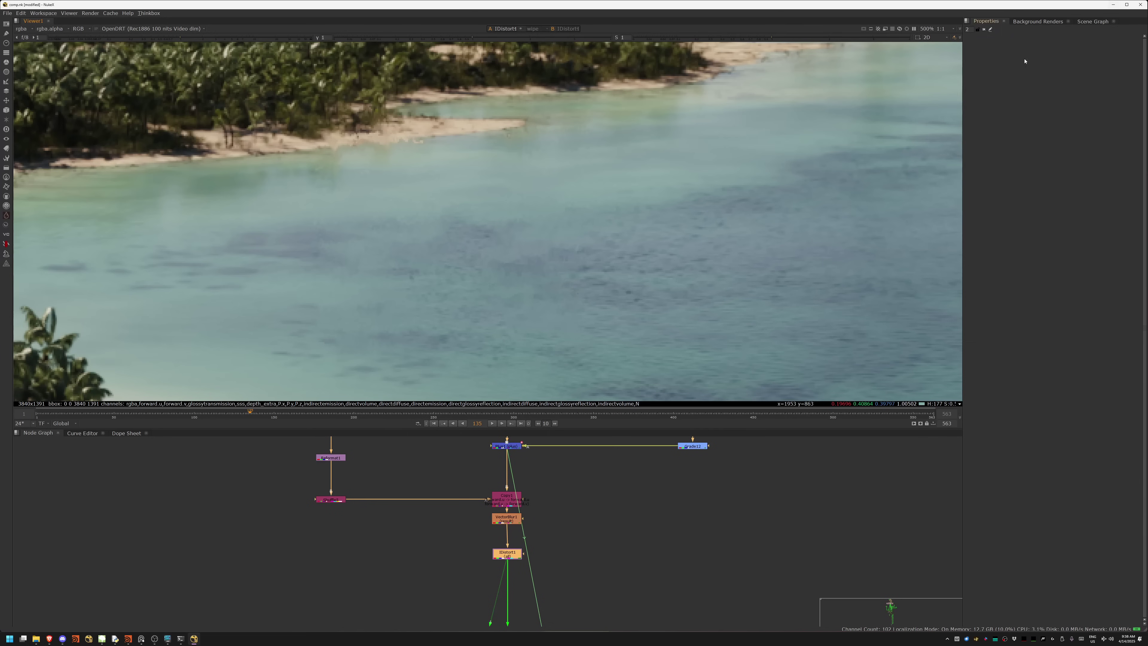
# - Move down to the depth grading section and display the Grade1 node on the depth_extra branch
pyautogui.moveTo(564, 496); pyautogui.dragTo(553, 416, button='middle')
pyautogui.moveTo(568, 584); pyautogui.dragTo(546, 461, button='middle')
pyautogui.scroll(-3, 604, 491)
pyautogui.scroll(3, 578, 527)
pyautogui.click(561, 485)
pyautogui.press('1')
pyautogui.press('f')
pyautogui.scroll(6, 622, 218)
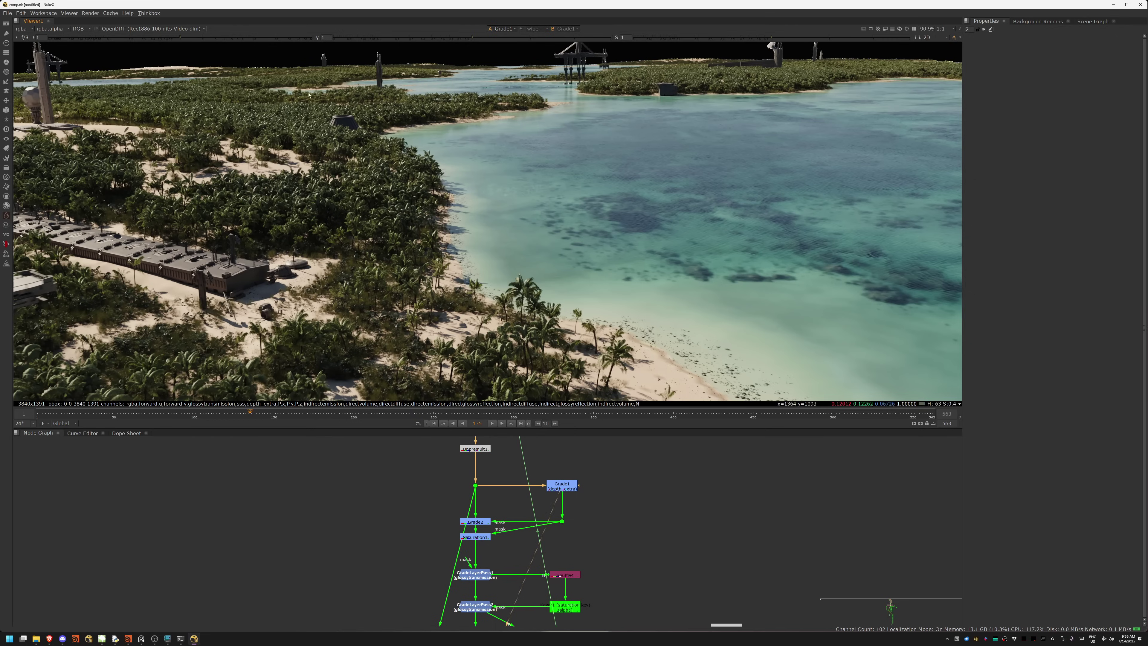
# - Inspect the depth_extra layer of the Grade1 output in the viewer and return to the rgba layer
pyautogui.click(21, 28)
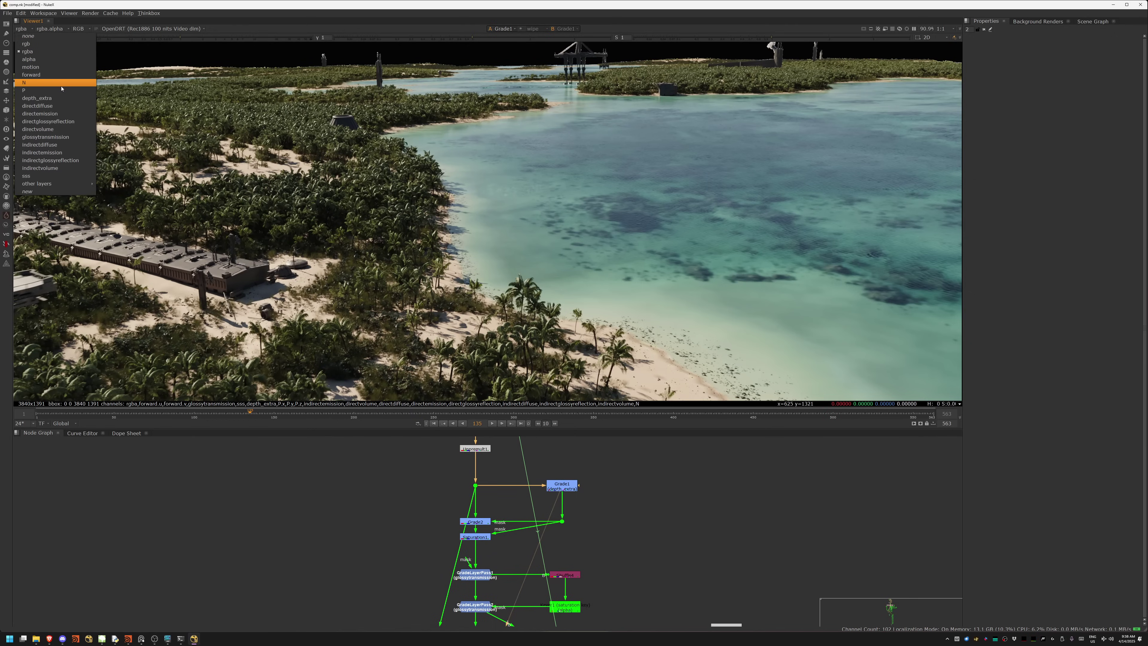
pyautogui.click(62, 98)
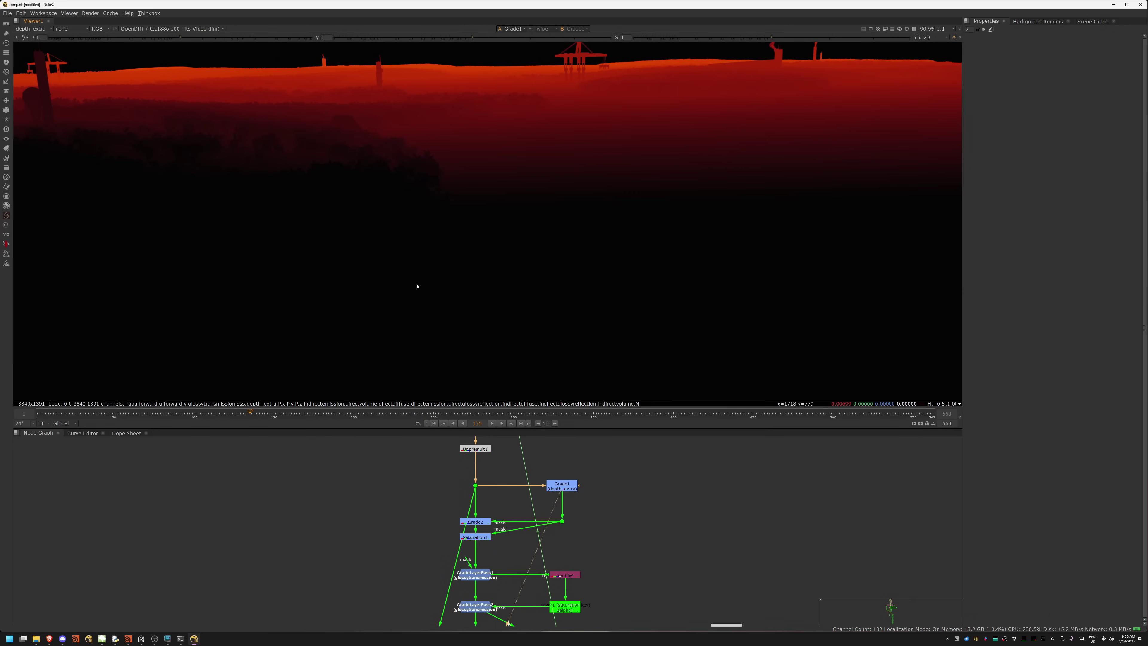
pyautogui.scroll(-6, 412, 248)
pyautogui.moveTo(413, 248); pyautogui.dragTo(432, 213, button='middle')
pyautogui.press('f')
pyautogui.press('f')
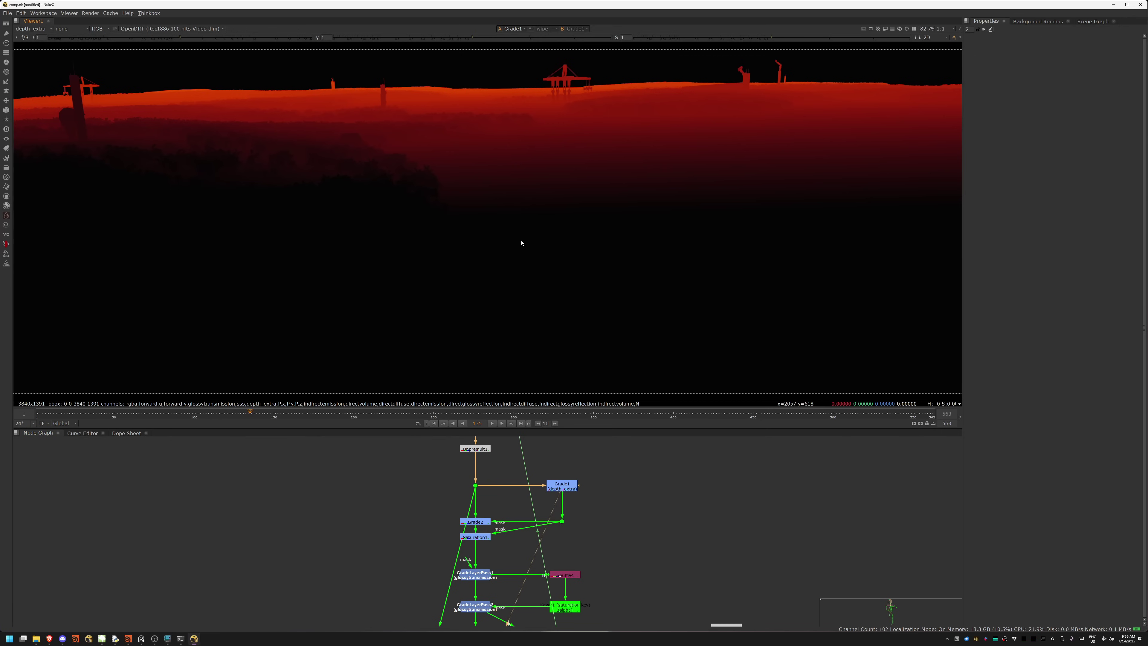
pyautogui.click(40, 29)
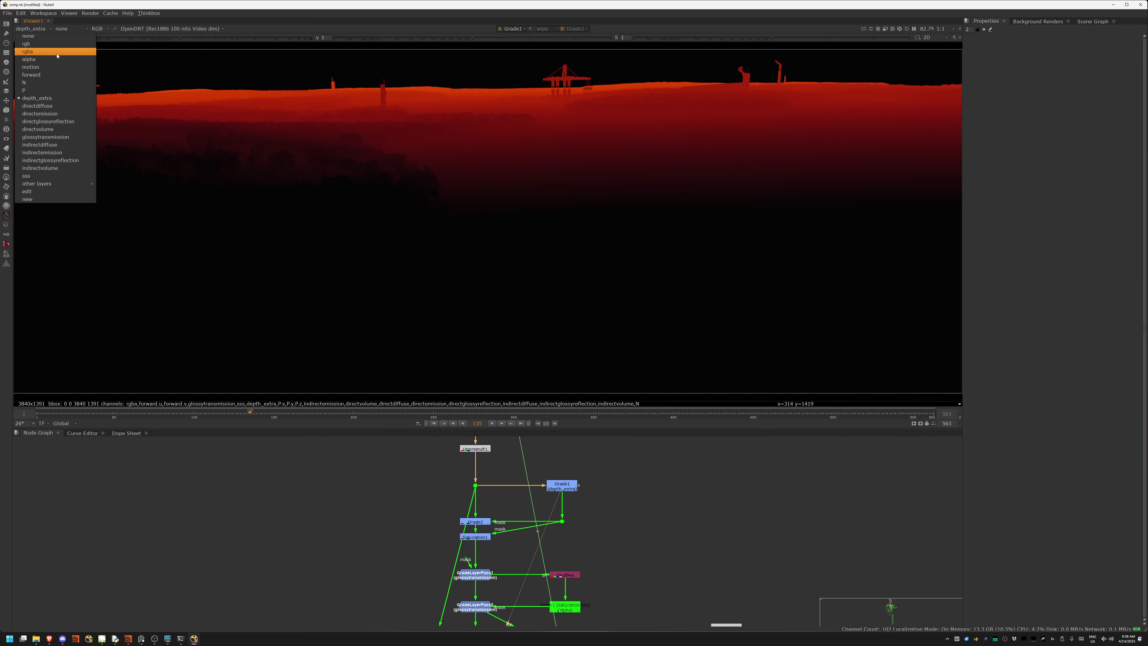
pyautogui.click(56, 52)
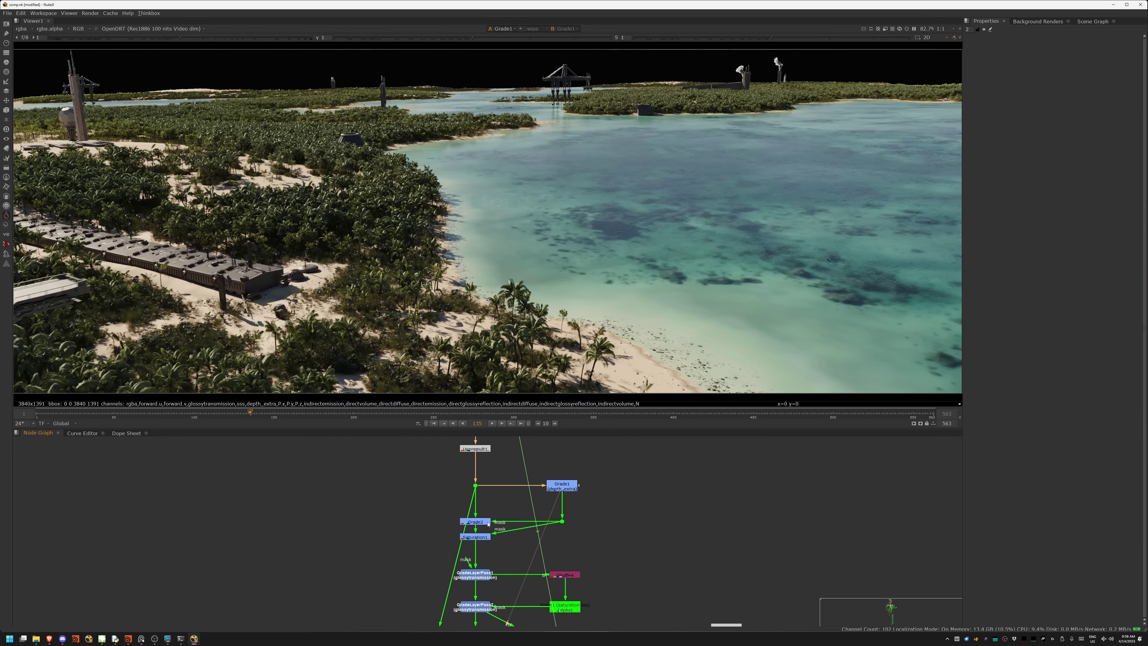
# - Display the two depth-masked correction nodes in turn, followed by the first glossytransmission GradeLayerPass node
pyautogui.click(483, 523)
pyautogui.press('1')
pyautogui.click(480, 537)
pyautogui.press('1')
pyautogui.moveTo(513, 543); pyautogui.dragTo(534, 442, button='middle')
pyautogui.click(496, 472)
pyautogui.press('1')
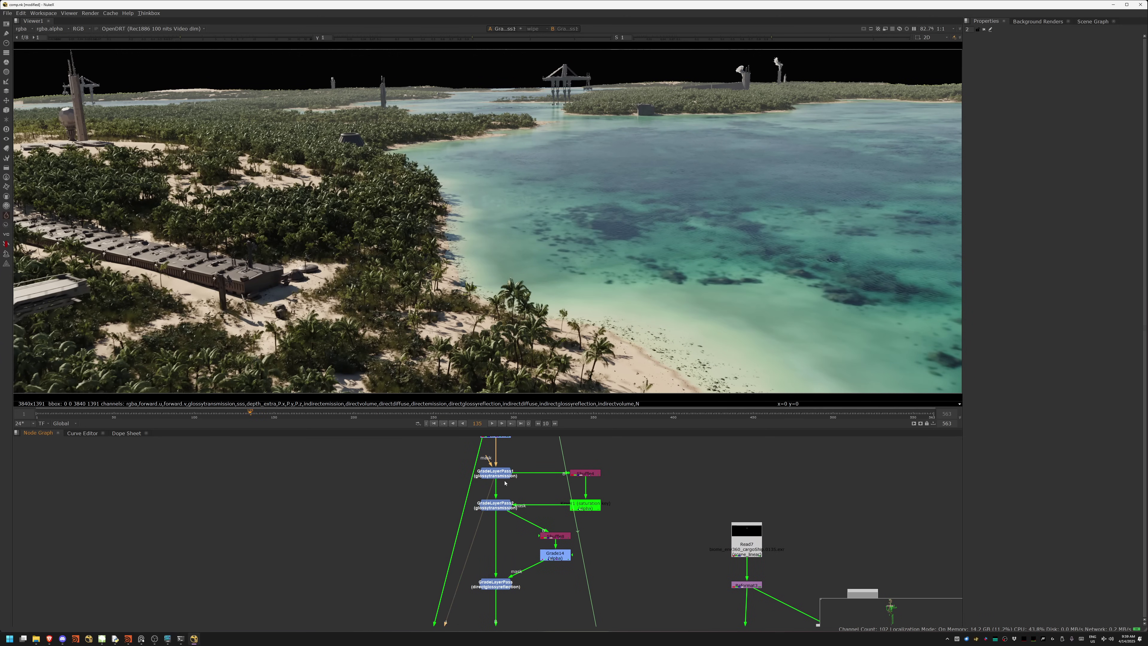
# - Display the second glossytransmission GradeLayerPass node, followed by the Plus node further down the main branch
pyautogui.click(501, 506)
pyautogui.press('1')
pyautogui.moveTo(495, 594); pyautogui.dragTo(531, 510, button='middle')
pyautogui.click(495, 530)
pyautogui.press('1')
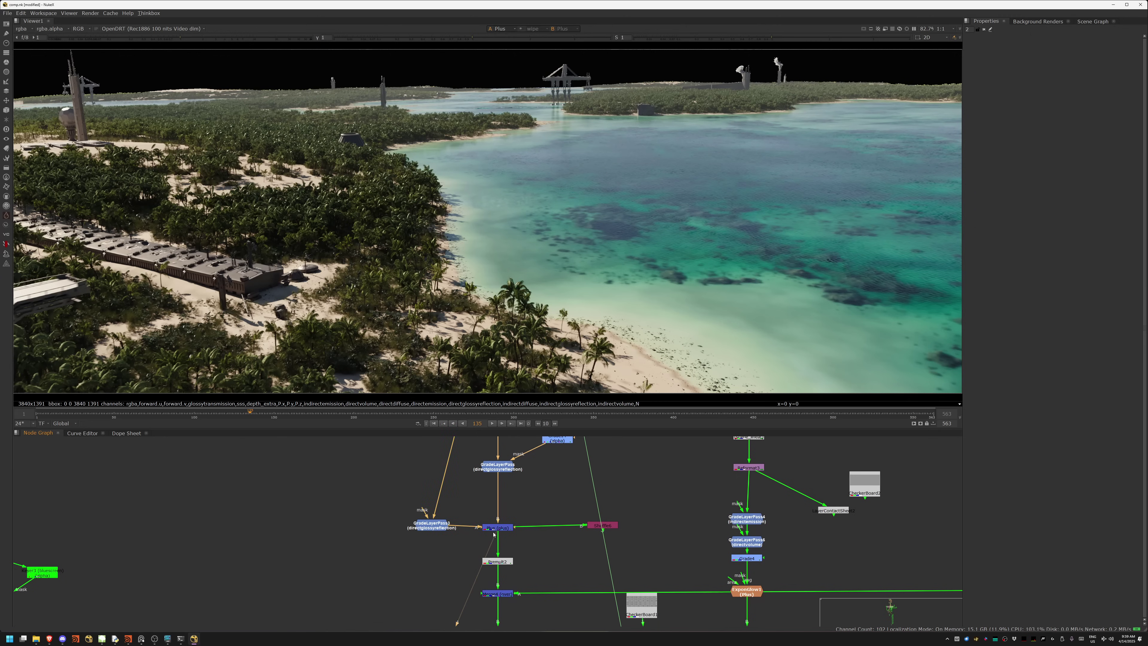
# - Display the Merge4 node in the viewer and examine the troopers on the vehicle close up
pyautogui.moveTo(545, 569); pyautogui.dragTo(423, 560, button='middle')
pyautogui.click(428, 555)
pyautogui.press('1')
pyautogui.moveTo(654, 498); pyautogui.dragTo(533, 571, button='middle')
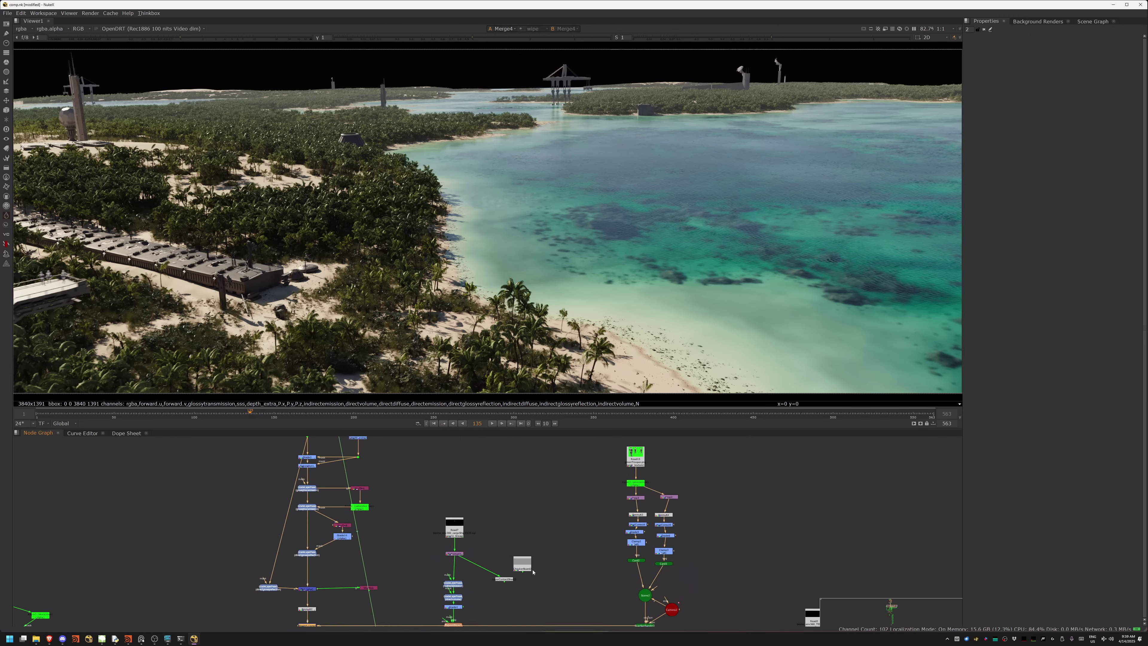
pyautogui.scroll(5, 431, 228)
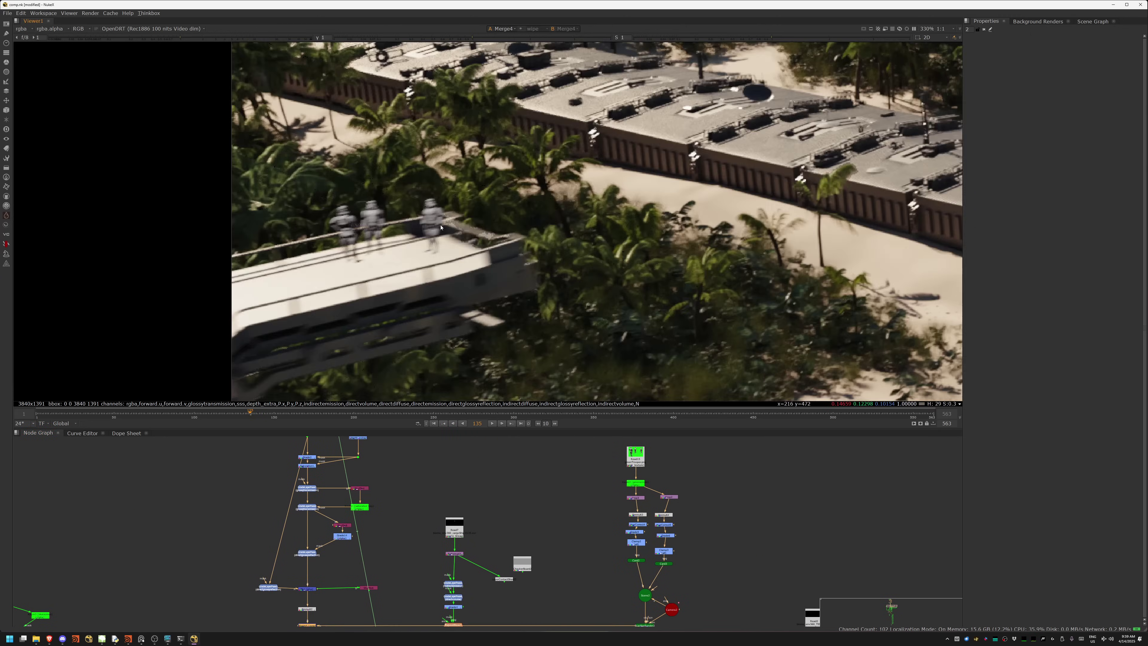
# - Compare the node just above Merge4 with Merge4 to check the added troopers
pyautogui.moveTo(422, 581); pyautogui.dragTo(482, 481, button='middle')
pyautogui.scroll(3, 383, 535)
pyautogui.click(360, 494)
pyautogui.press('1')
pyautogui.click(363, 522)
pyautogui.press('1')
# - Display the Read15 greenTrooper.png source at the start of the trooper branch, framed in the viewer
pyautogui.moveTo(768, 447); pyautogui.dragTo(498, 606, button='middle')
pyautogui.moveTo(706, 498); pyautogui.dragTo(648, 572, button='middle')
pyautogui.scroll(3, 572, 485)
pyautogui.click(540, 494)
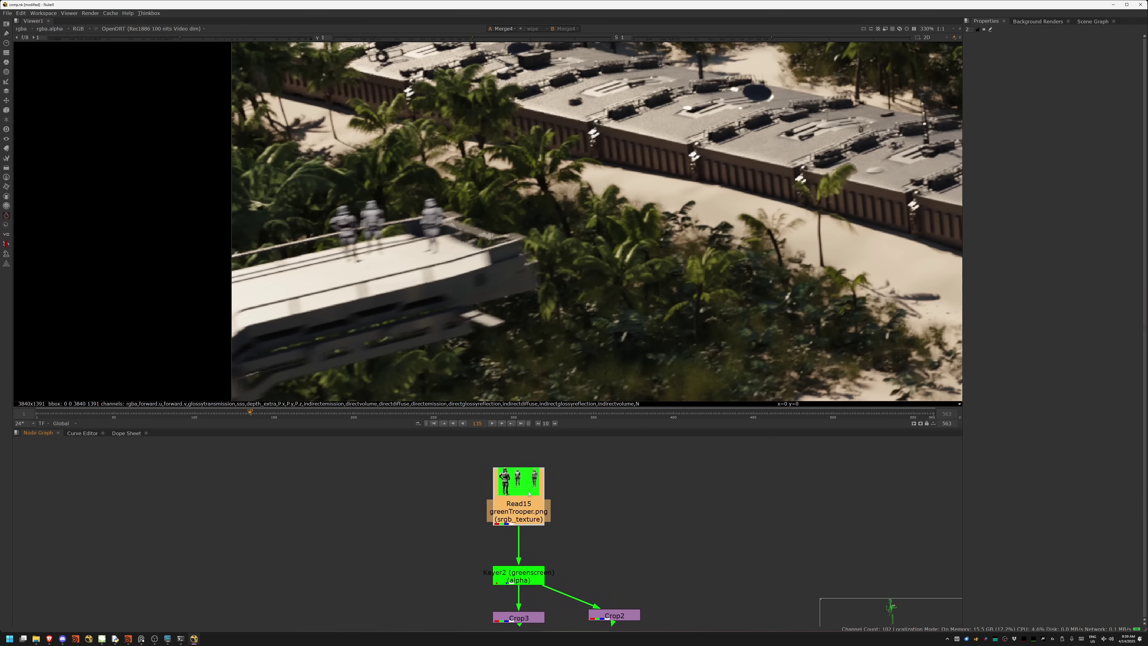
pyautogui.press('1')
pyautogui.press('f')
pyautogui.scroll(2, 538, 180)
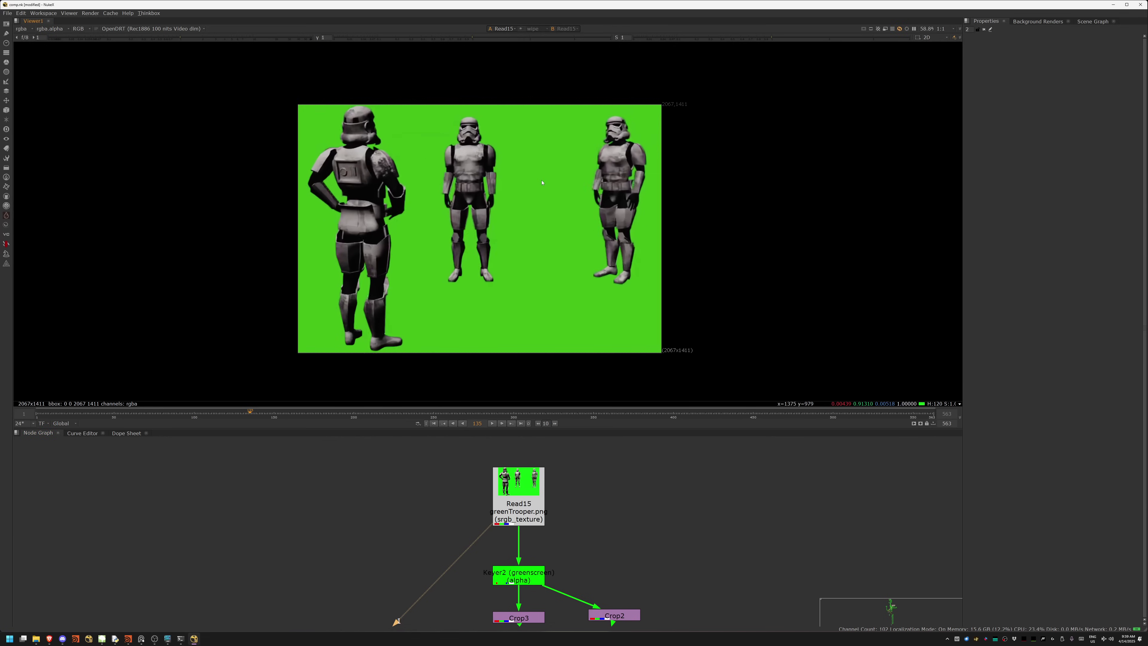
# - Display the Keyer2 greenscreen result, followed by the Clamp2 output of the cropped troopers
pyautogui.moveTo(549, 590); pyautogui.dragTo(554, 498, button='middle')
pyautogui.click(525, 488)
pyautogui.press('1')
pyautogui.moveTo(540, 555); pyautogui.dragTo(547, 514, button='middle')
pyautogui.click(523, 578)
pyautogui.press('1')
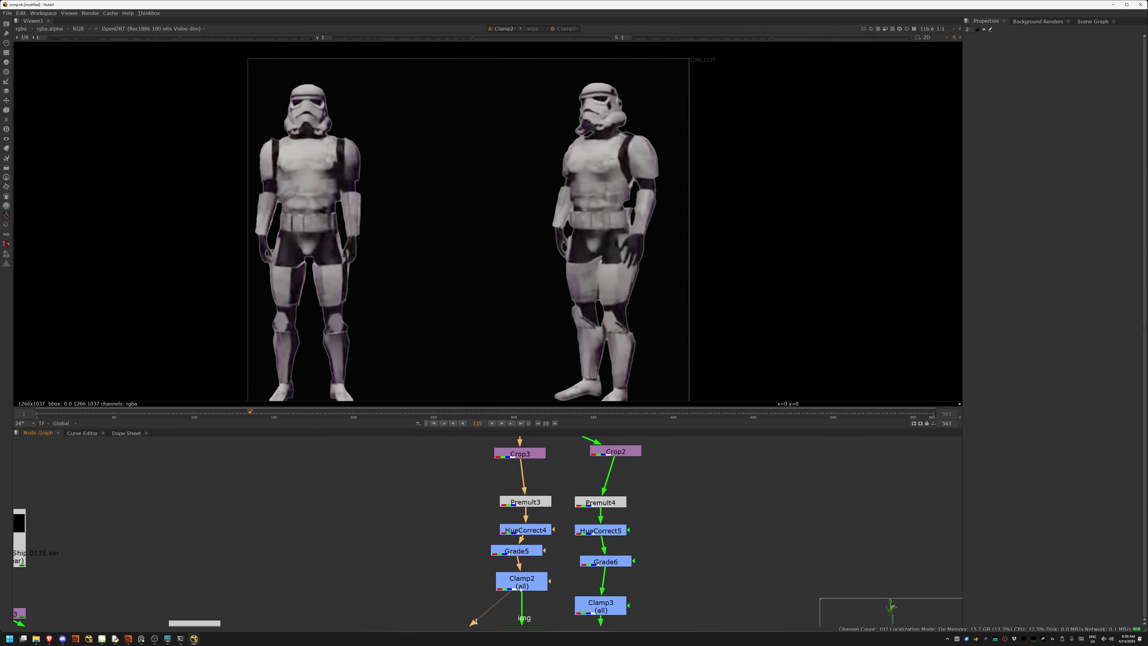
# - Inspect the Card2 and Card3 trooper cards in the 3D viewer
pyautogui.moveTo(695, 591); pyautogui.dragTo(679, 486, button='middle')
pyautogui.click(522, 528)
pyautogui.press('1')
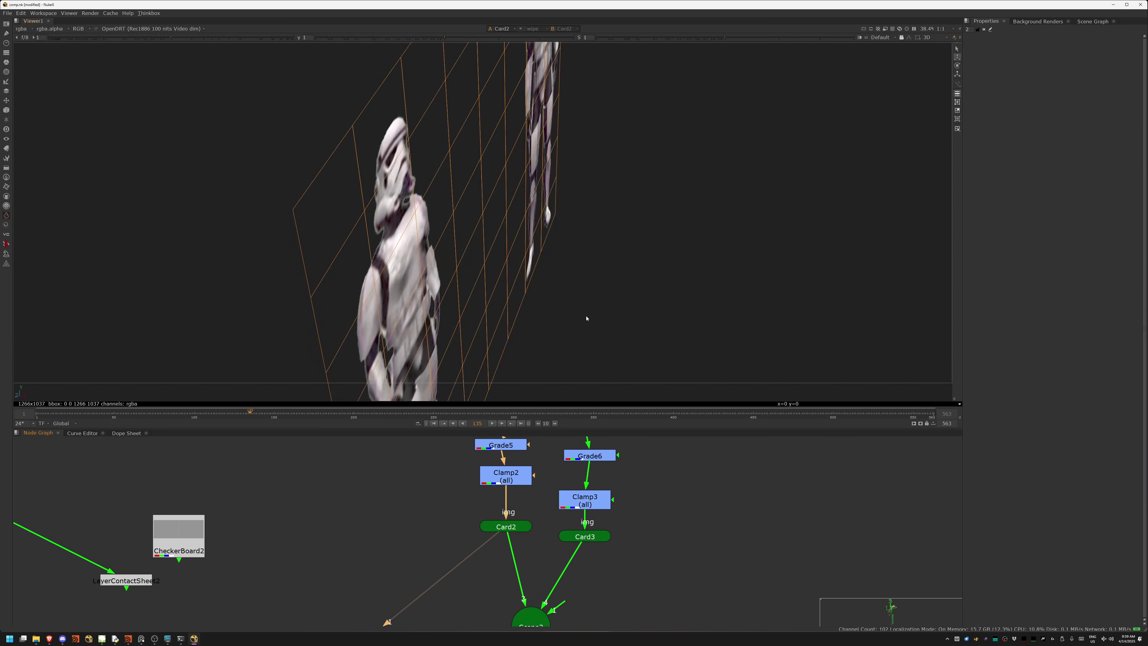
pyautogui.keyDown('ctrl'); pyautogui.moveTo(584, 321); pyautogui.dragTo(444, 234); pyautogui.keyUp('ctrl')
pyautogui.click(581, 538)
pyautogui.press('1')
pyautogui.scroll(3, 605, 302)
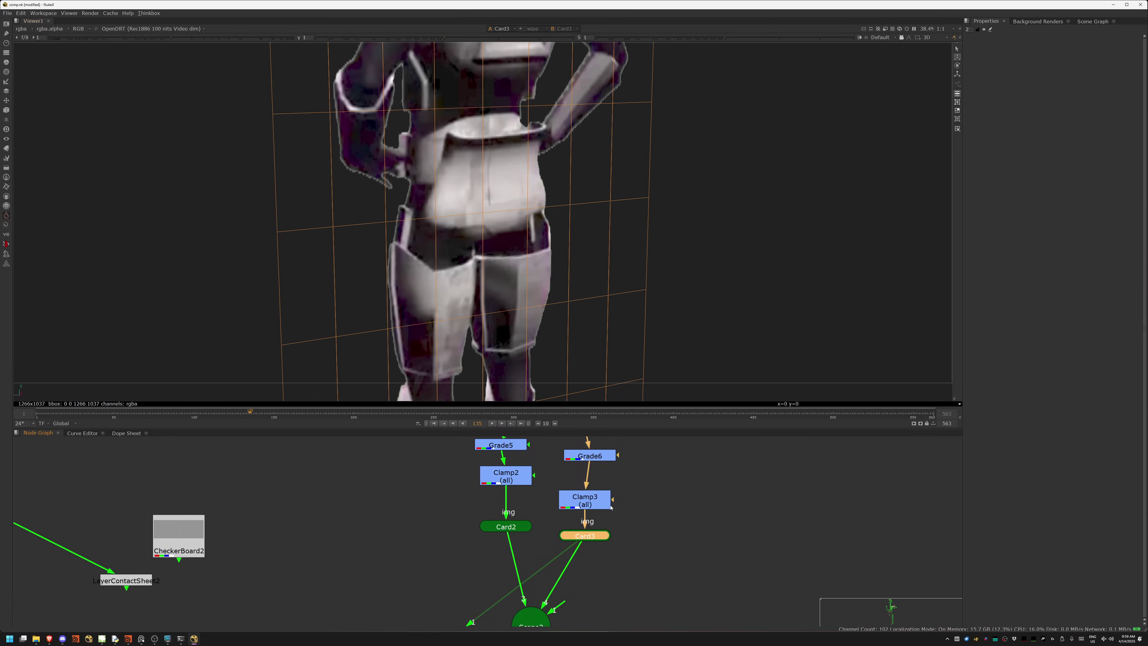
# - Display the ScanlineRender2 output of the trooper cards, switch the viewer back to 2D and redisplay Merge4
pyautogui.scroll(-5, 526, 543)
pyautogui.moveTo(526, 542); pyautogui.dragTo(607, 449, button='middle')
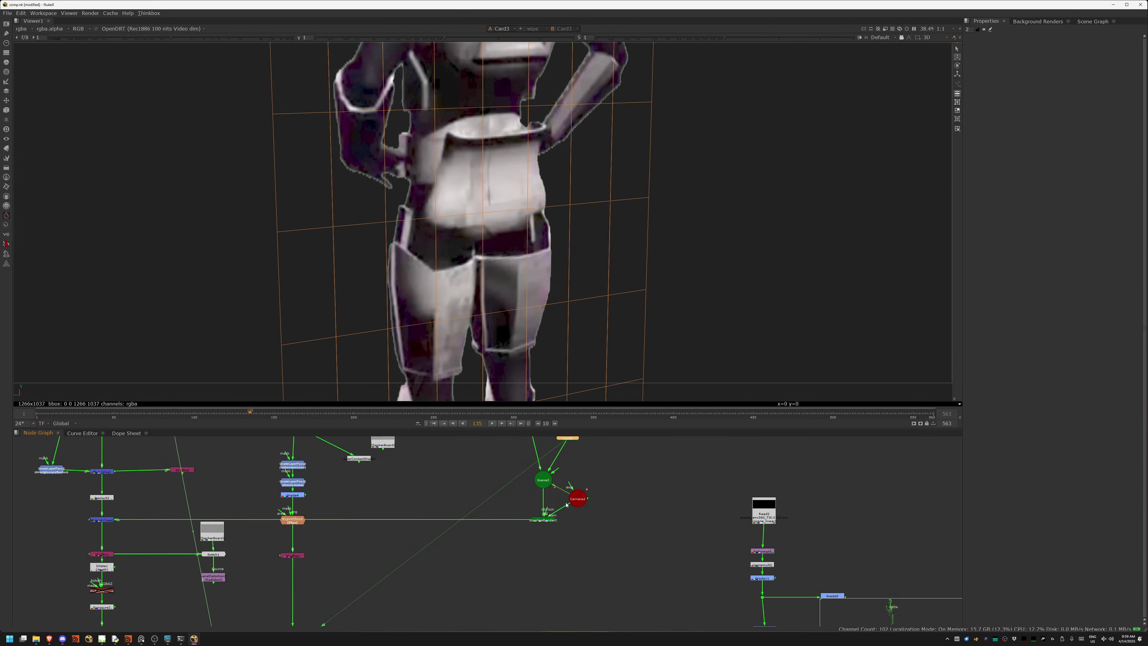
pyautogui.click(543, 519)
pyautogui.press('1')
pyautogui.press('f')
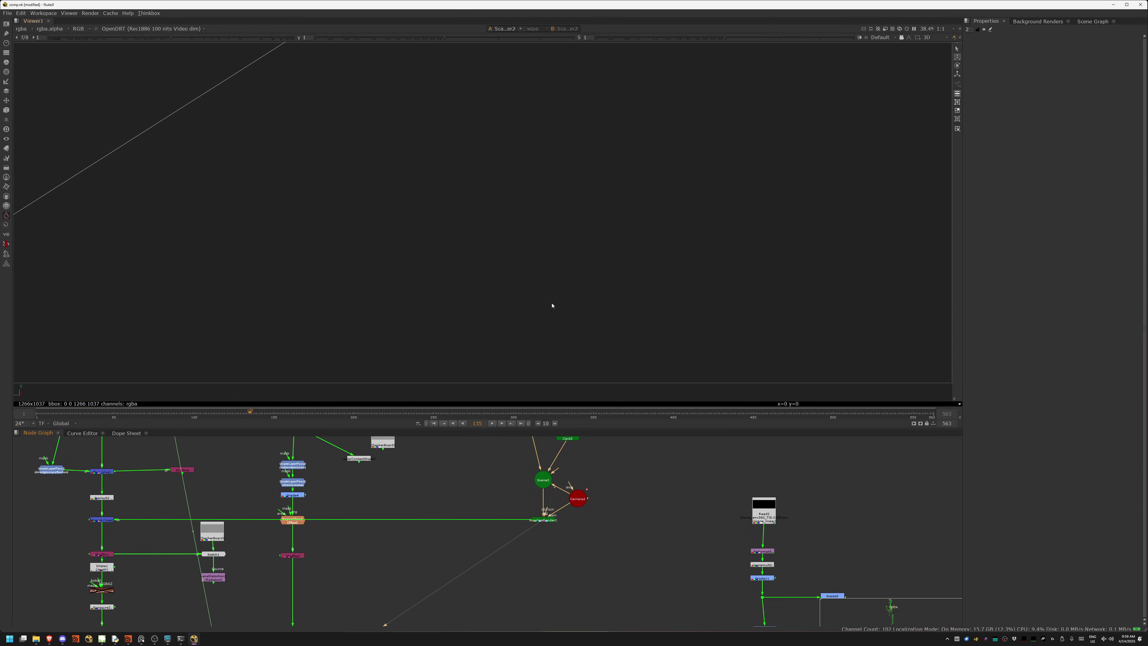
pyautogui.press('Tab')
pyautogui.scroll(5, 271, 260)
pyautogui.moveTo(605, 493); pyautogui.dragTo(770, 482, button='middle')
pyautogui.press('1')
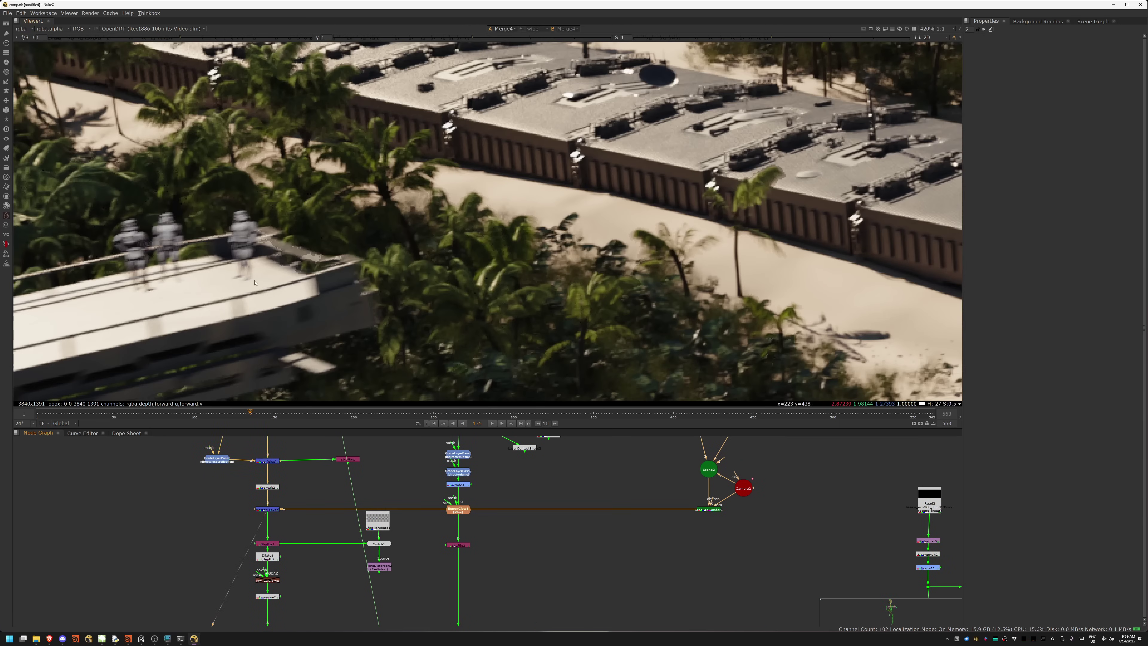
# - Open the properties of the Card2 node that holds two of the troopers
pyautogui.moveTo(407, 357); pyautogui.dragTo(503, 354, button='middle')
pyautogui.moveTo(702, 523); pyautogui.dragTo(606, 624, button='middle')
pyautogui.scroll(2, 603, 561)
pyautogui.click(597, 552)
pyautogui.doubleClick(597, 552)
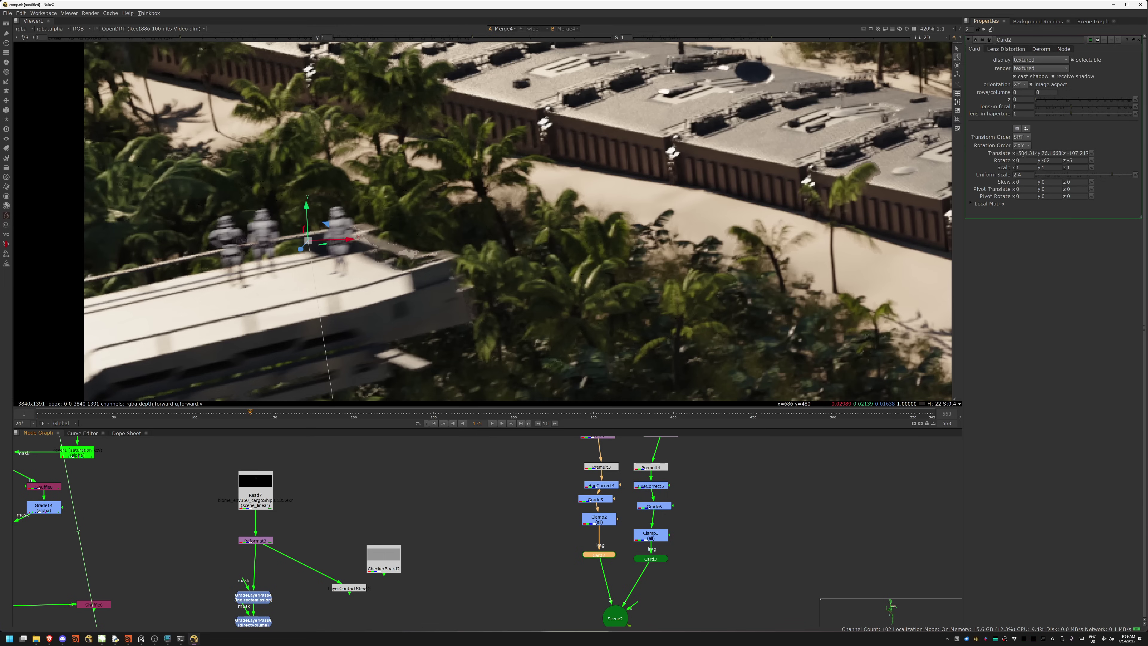
# - Try shifting Card2's X translation back and forth to slide its troopers along the vehicle, and collapse its properties
pyautogui.press('Down')
pyautogui.press('Down')
pyautogui.press('Down')
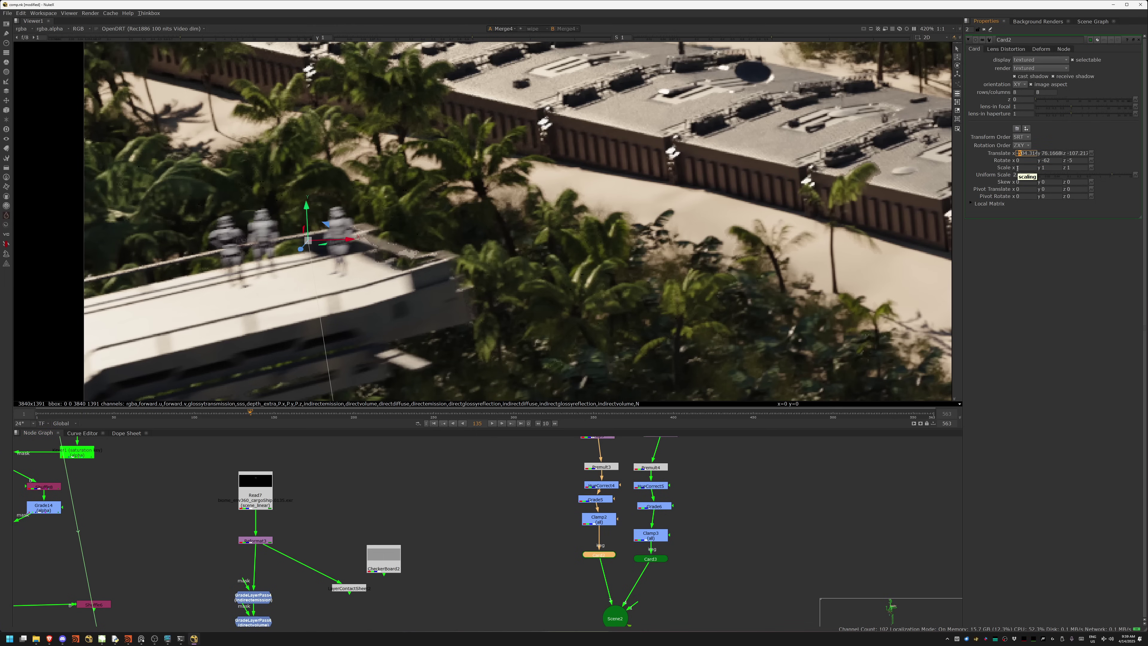
pyautogui.press('Up')
pyautogui.press('Up')
pyautogui.press('Up')
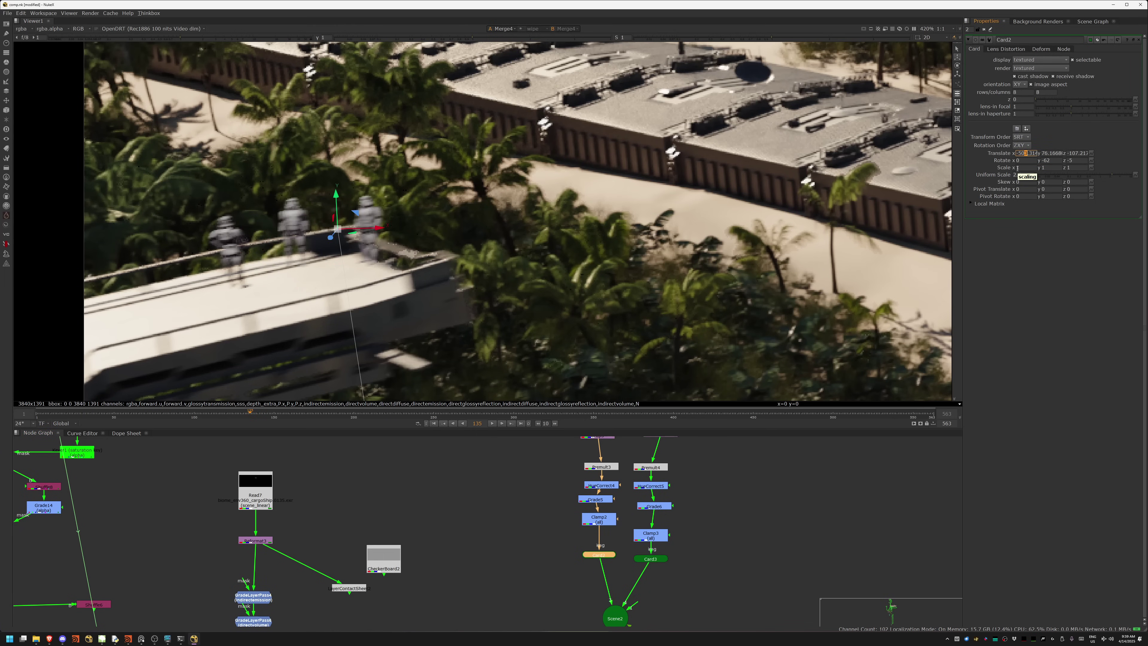
pyautogui.press('Down')
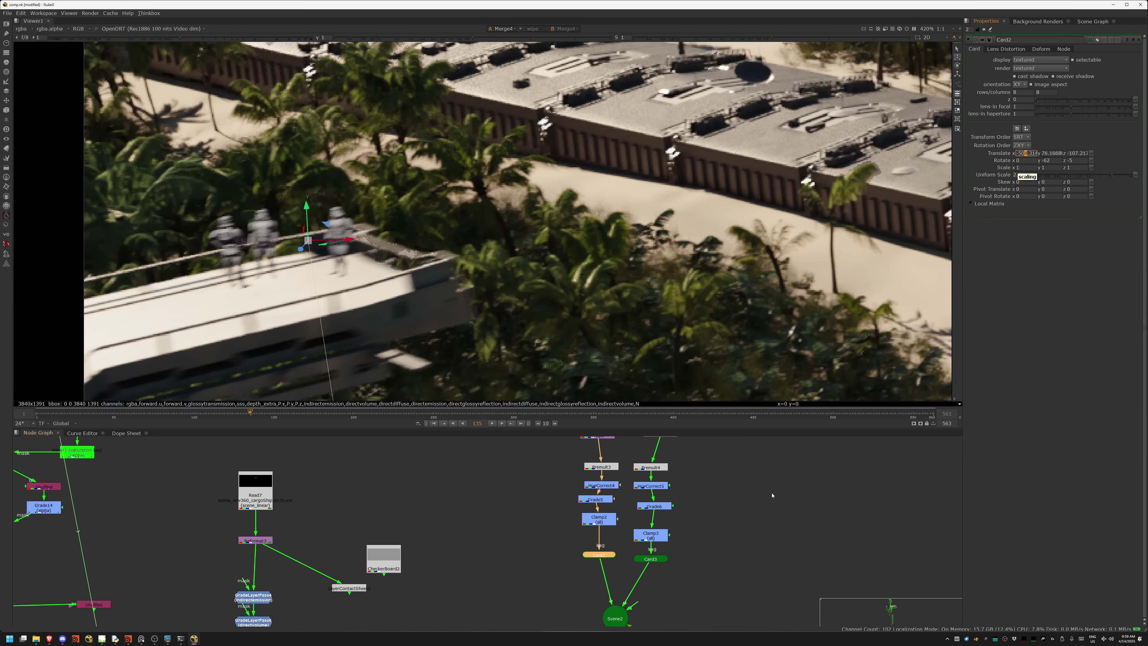
pyautogui.click(968, 40)
pyautogui.click(771, 495)
# - Display the Dilate1 depth node on the main branch and fit the whole frame in the viewer
pyautogui.moveTo(502, 526); pyautogui.dragTo(549, 482, button='middle')
pyautogui.scroll(-4, 514, 480)
pyautogui.scroll(5, 395, 510)
pyautogui.scroll(2, 449, 508)
pyautogui.moveTo(370, 533); pyautogui.dragTo(493, 511, button='middle')
pyautogui.click(443, 494)
pyautogui.press('1')
pyautogui.press('f')
pyautogui.scroll(-6, 538, 526)
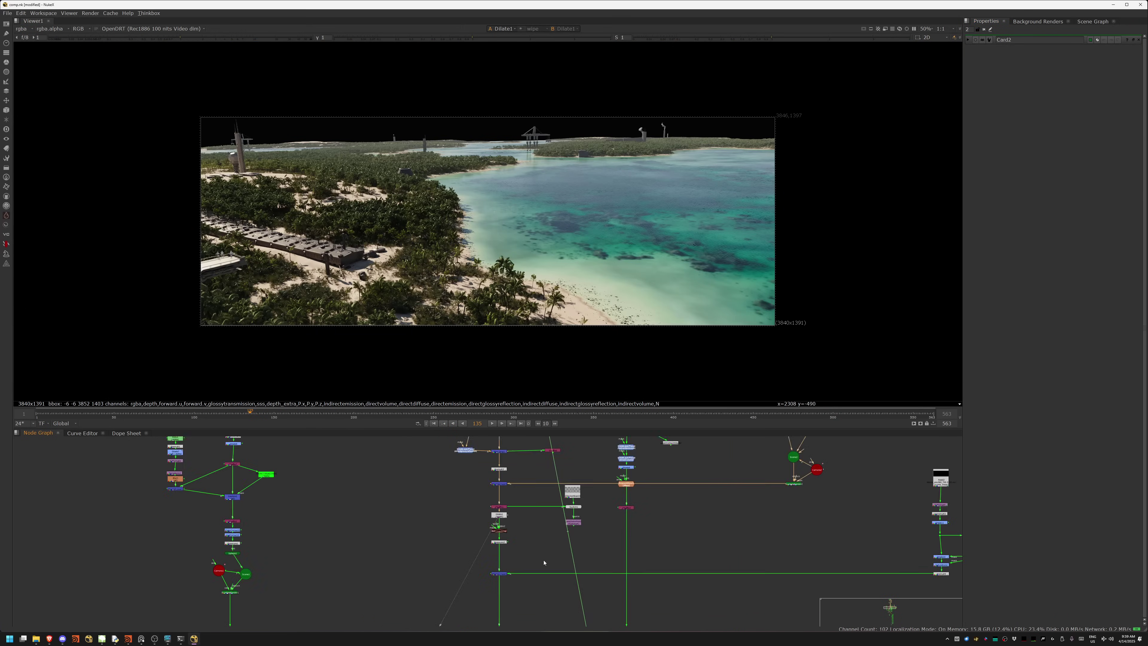
# - Compare the Merge1 output with Dilate1 and the node directly above the merge
pyautogui.click(462, 545)
pyautogui.press('1')
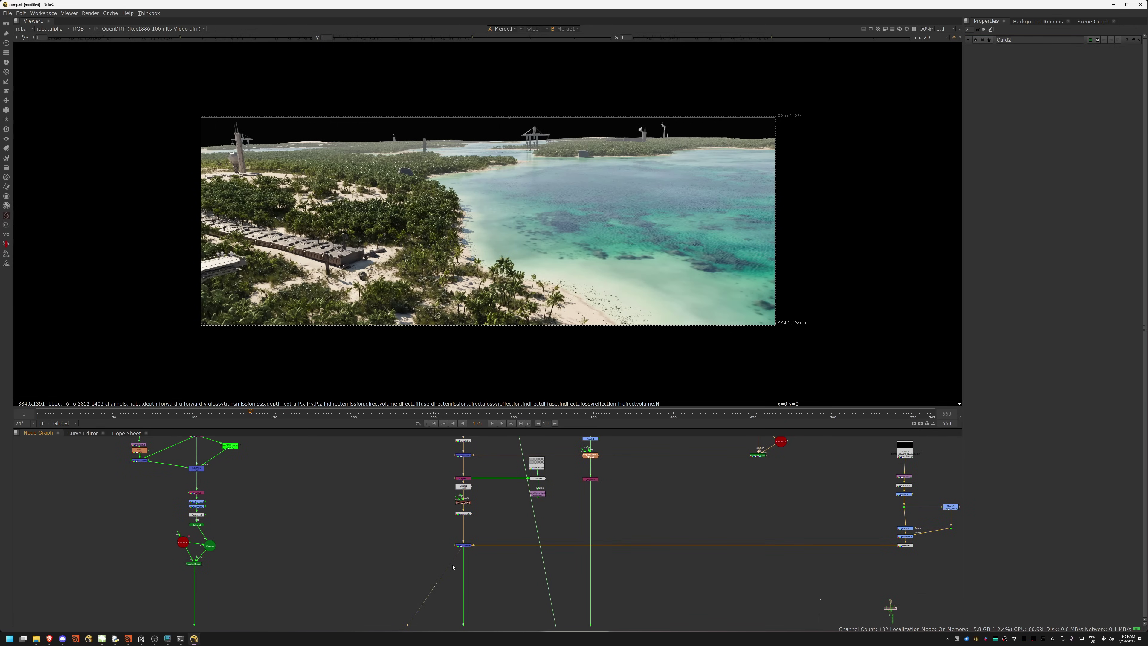
pyautogui.click(465, 546)
pyautogui.scroll(3, 473, 517)
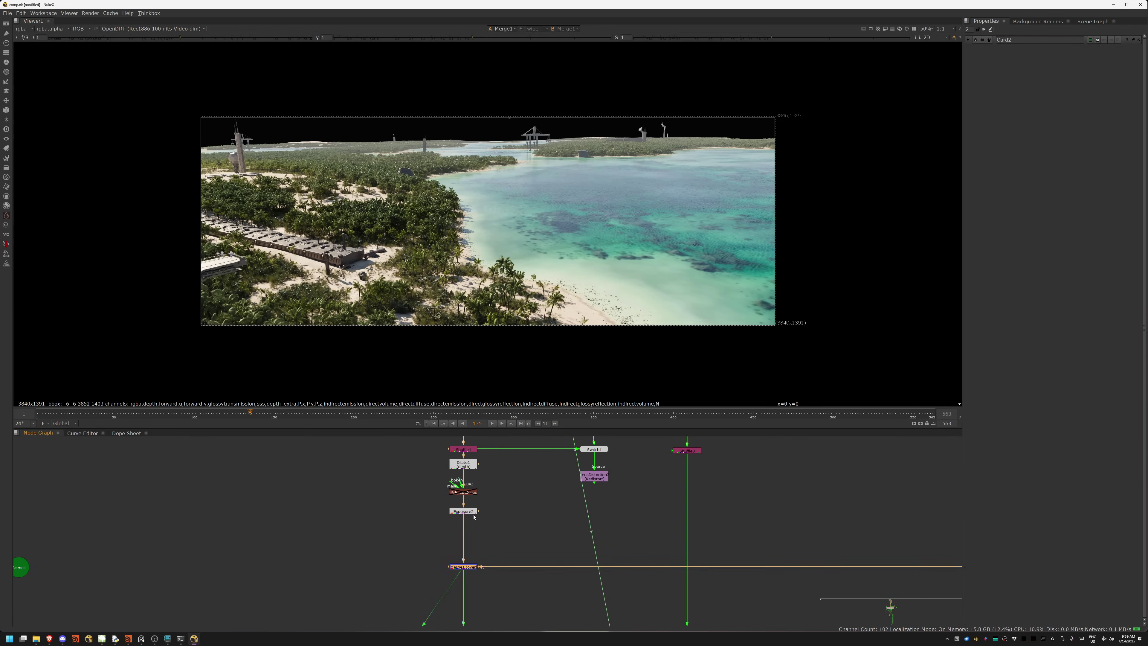
pyautogui.click(466, 512)
pyautogui.press('1')
pyautogui.click(466, 465)
pyautogui.press('1')
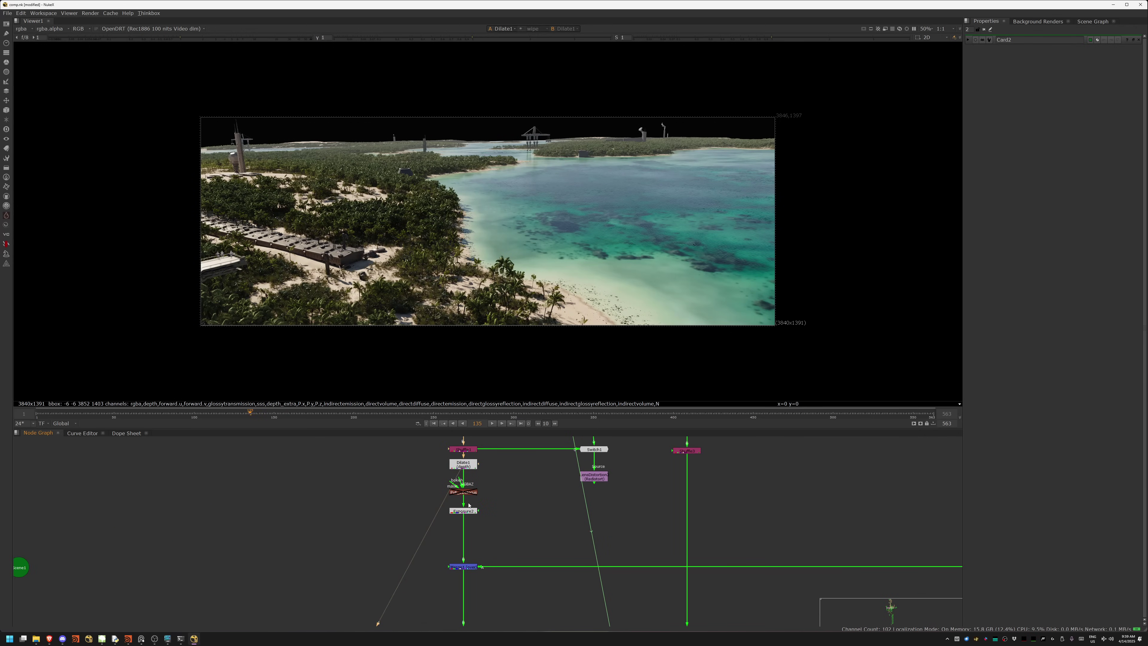
pyautogui.click(468, 512)
pyautogui.press('1')
pyautogui.scroll(-6, 508, 557)
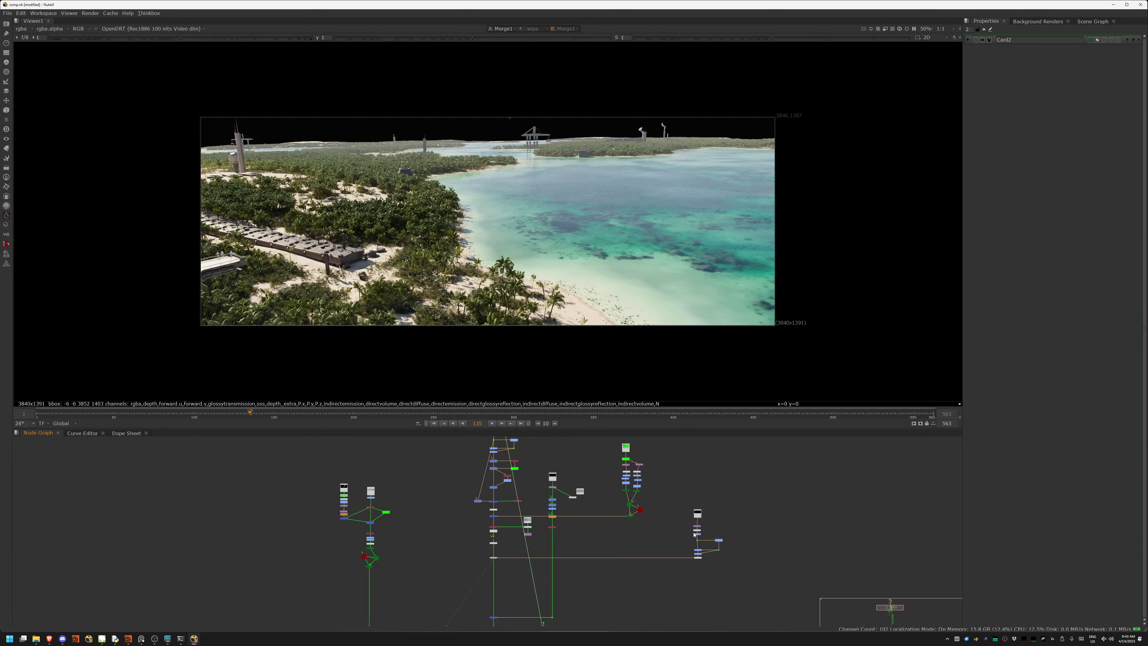
# - Display the Read2 TIE render, move to frame 68 and examine the distant ships close up
pyautogui.moveTo(755, 485); pyautogui.dragTo(596, 491, button='middle')
pyautogui.scroll(8, 605, 489)
pyautogui.click(435, 511)
pyautogui.press('1')
pyautogui.click(402, 478)
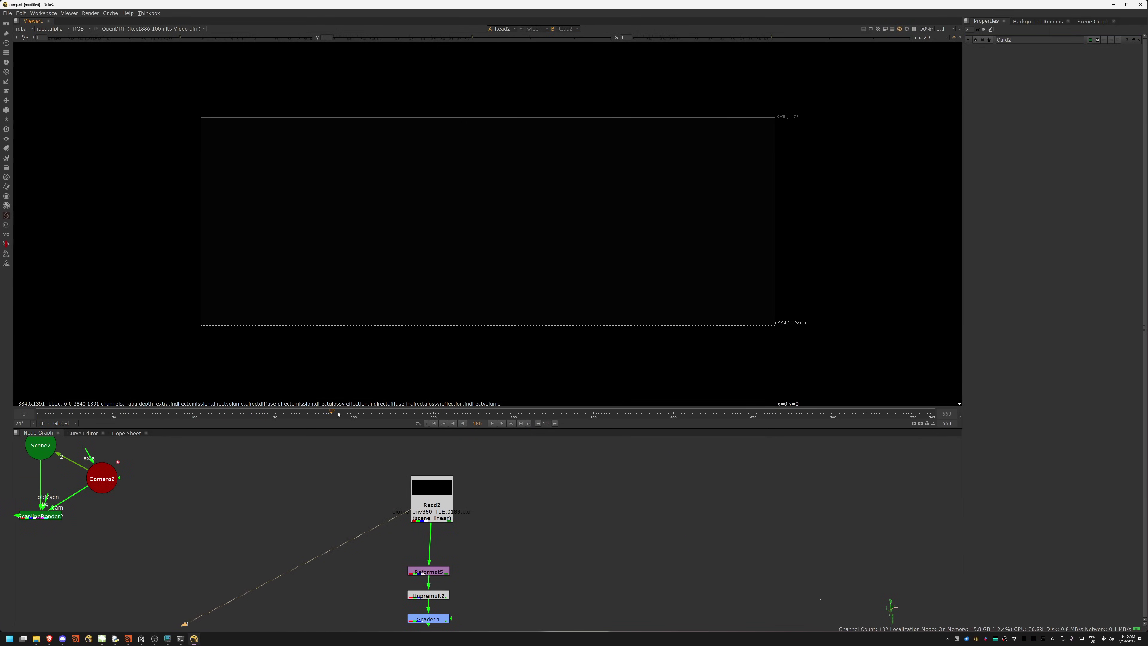
pyautogui.click(153, 413)
pyautogui.moveTo(114, 411); pyautogui.dragTo(143, 412)
pyautogui.scroll(10, 528, 102)
# - Look over the TIE branch's depth_extra grading nodes, and display Merge1 with the whole frame fitted
pyautogui.moveTo(564, 519); pyautogui.dragTo(589, 390, button='middle')
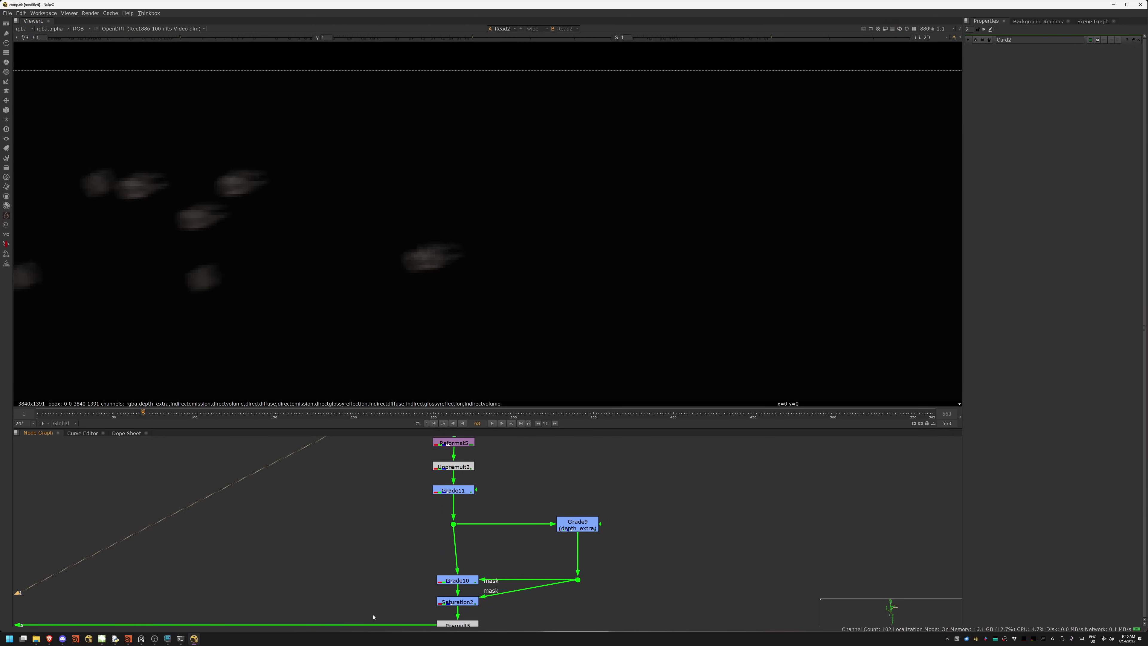
pyautogui.moveTo(364, 618); pyautogui.dragTo(516, 512, button='middle')
pyautogui.scroll(-3, 234, 516)
pyautogui.moveTo(234, 515); pyautogui.dragTo(572, 503, button='middle')
pyautogui.moveTo(343, 491); pyautogui.dragTo(532, 482, button='middle')
pyautogui.press('1')
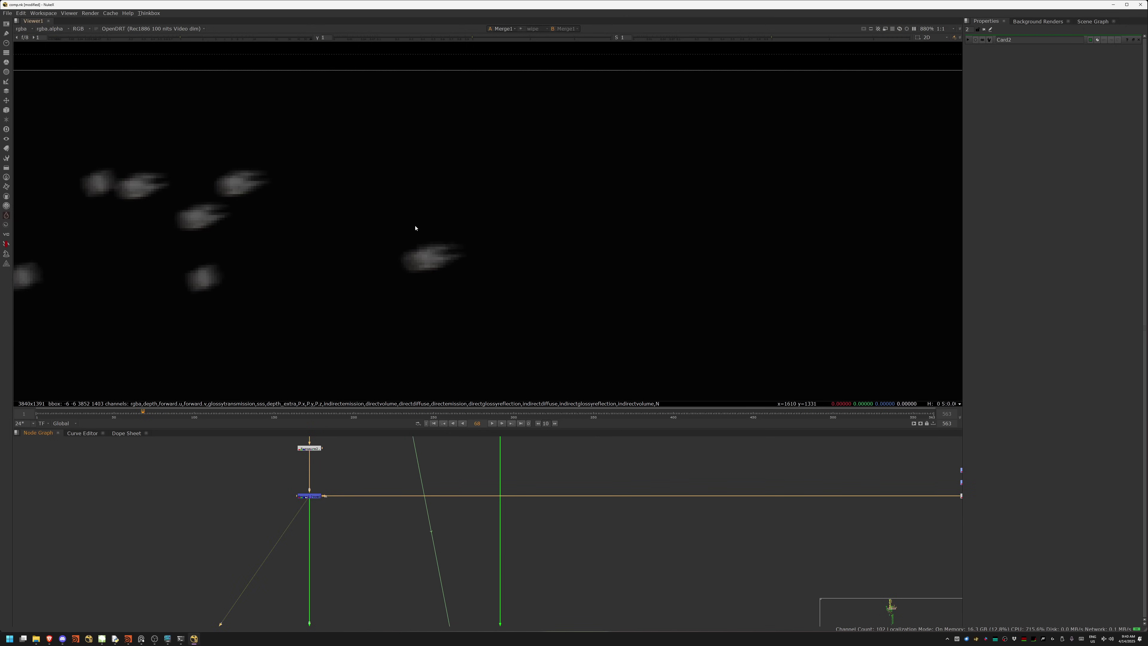
pyautogui.press('f')
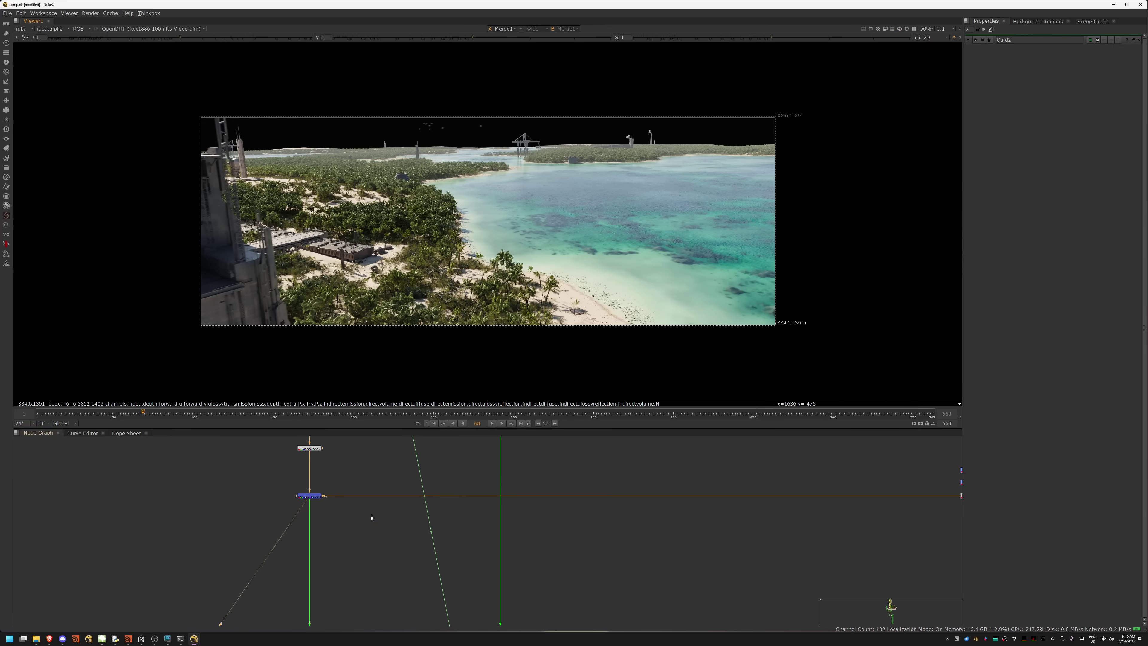
# - Display the Merge3 node and examine the cargo ship and its thrusters above the water
pyautogui.moveTo(365, 549); pyautogui.dragTo(443, 462, button='middle')
pyautogui.moveTo(396, 540); pyautogui.dragTo(400, 455, button='middle')
pyautogui.click(402, 447)
pyautogui.press('1')
pyautogui.scroll(8, 538, 158)
pyautogui.scroll(1, 538, 158)
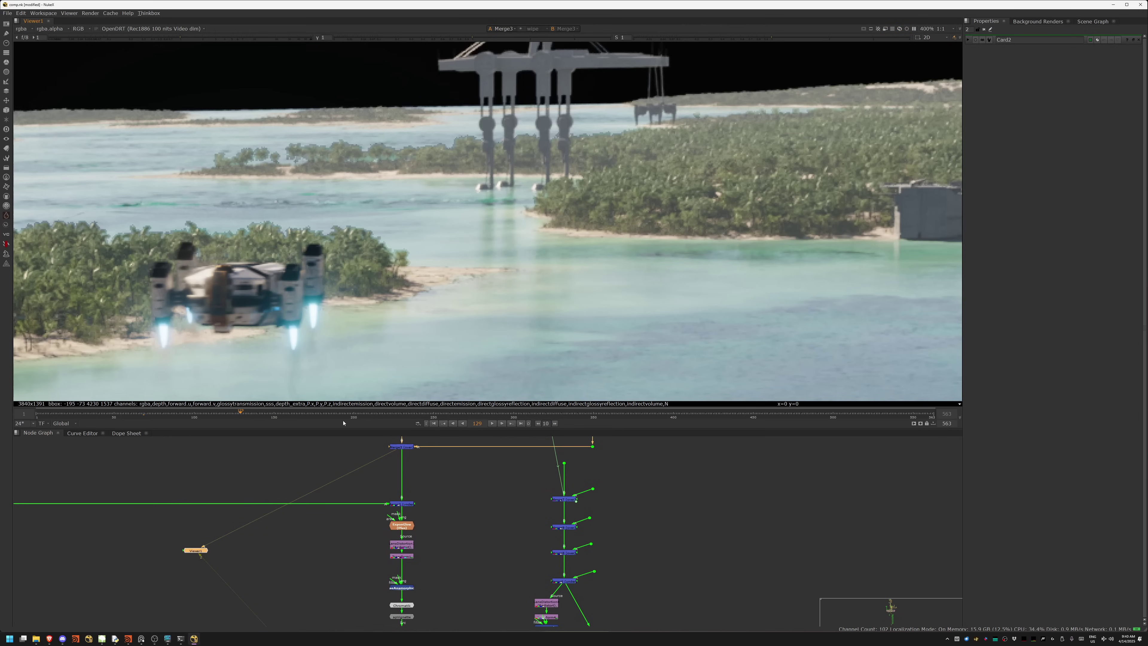
pyautogui.moveTo(269, 267); pyautogui.dragTo(549, 134, button='middle')
pyautogui.scroll(-2, 549, 135)
pyautogui.scroll(3, 574, 168)
pyautogui.scroll(-10, 462, 503)
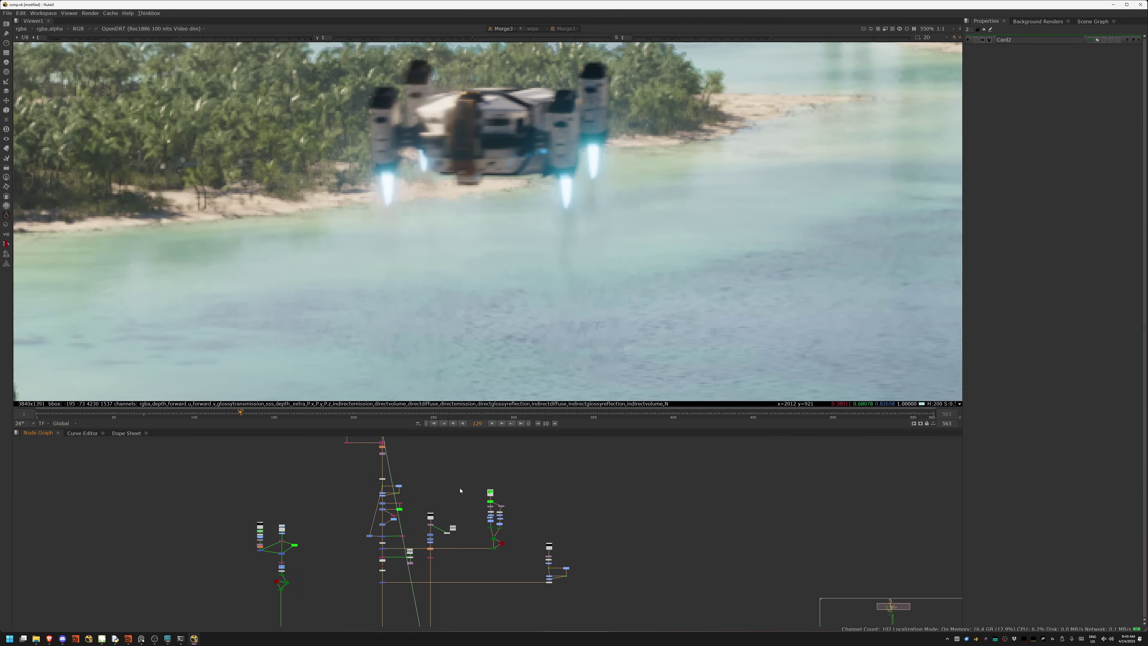
# - Display the Read7 cargo ship render, followed by its indirectemission GradeLayerPass node
pyautogui.scroll(6, 437, 534)
pyautogui.press('1')
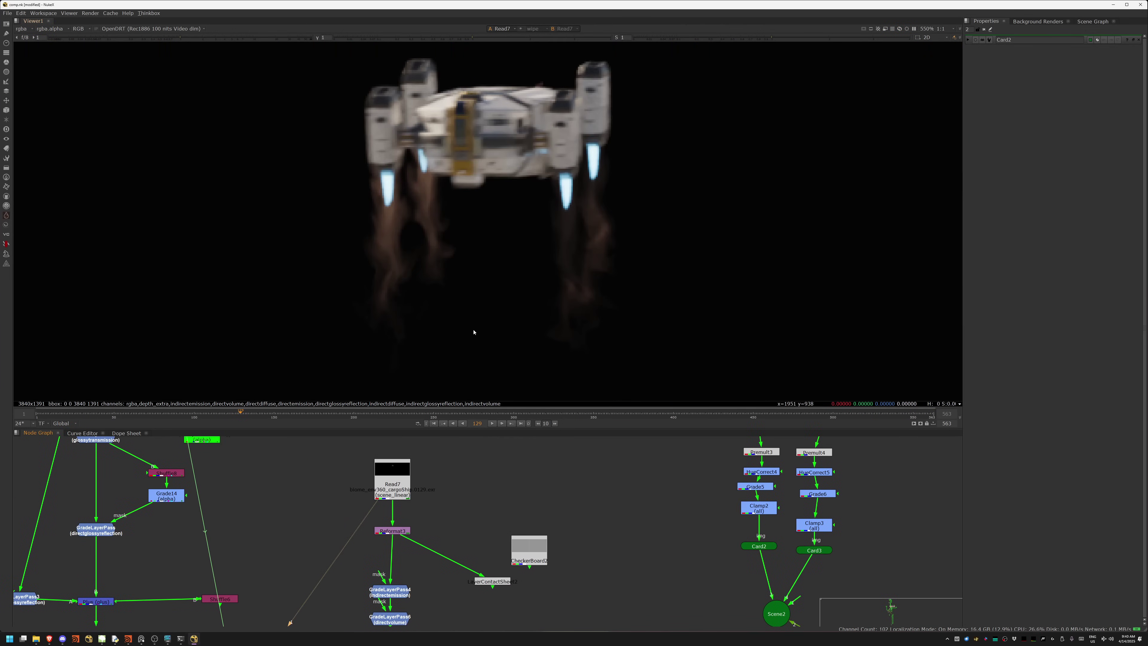
pyautogui.moveTo(392, 569); pyautogui.dragTo(392, 527, button='middle')
pyautogui.click(393, 550)
pyautogui.press('1')
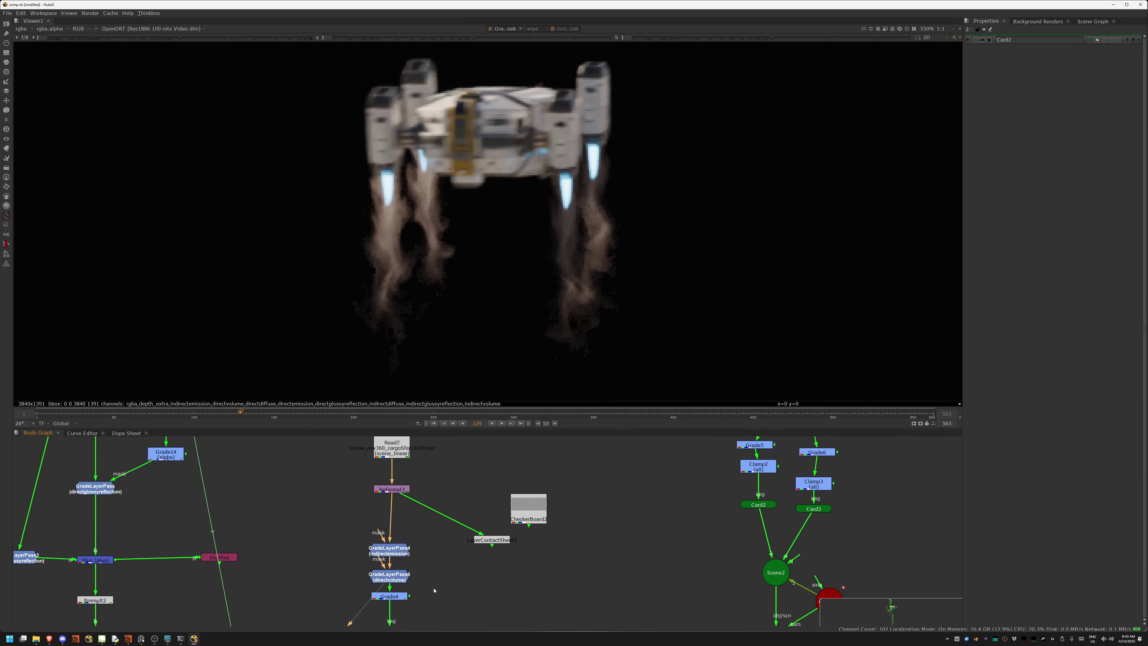
# - Display the glow effect node below Grade4 on the cargo ship branch
pyautogui.moveTo(396, 599); pyautogui.dragTo(452, 501, button='middle')
pyautogui.click(393, 560)
pyautogui.press('1')
pyautogui.moveTo(410, 518); pyautogui.dragTo(410, 534)
pyautogui.press('1')
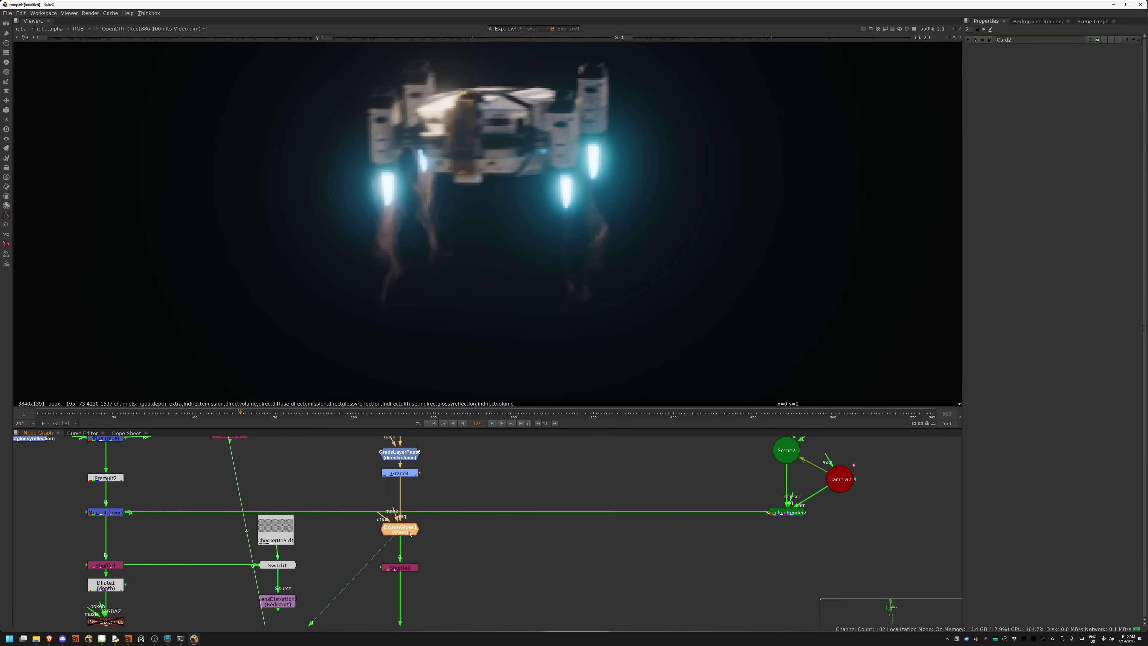
# - Display the Merge2 node that brings the background into the main branch, and fit the frame in the viewer
pyautogui.scroll(-10, 424, 489)
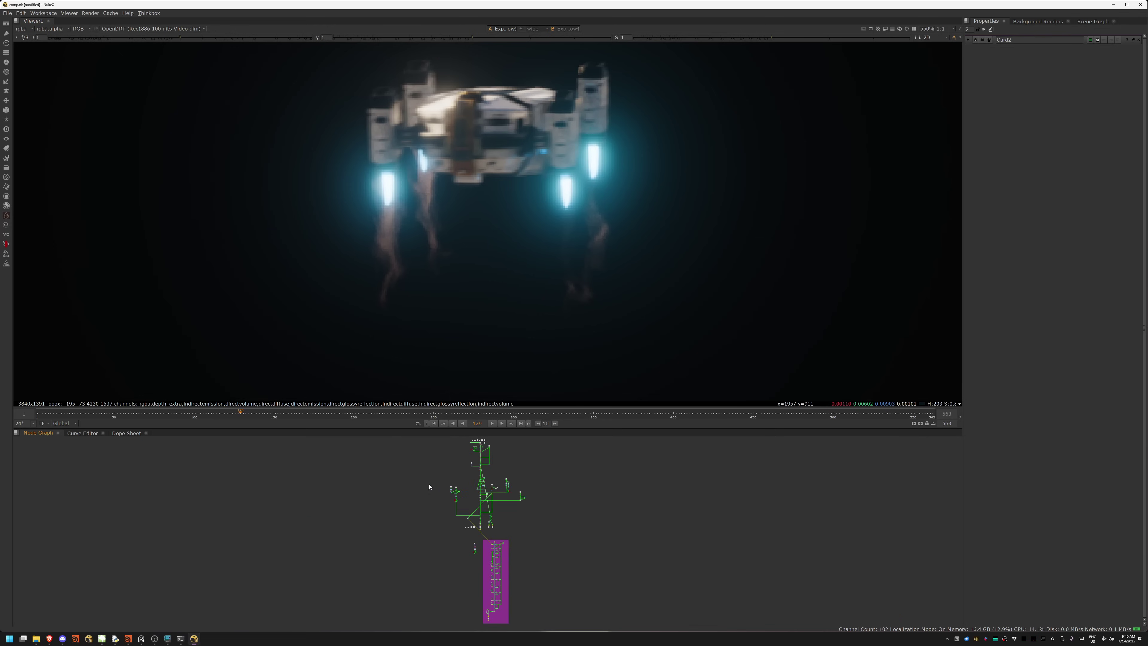
pyautogui.scroll(10, 483, 456)
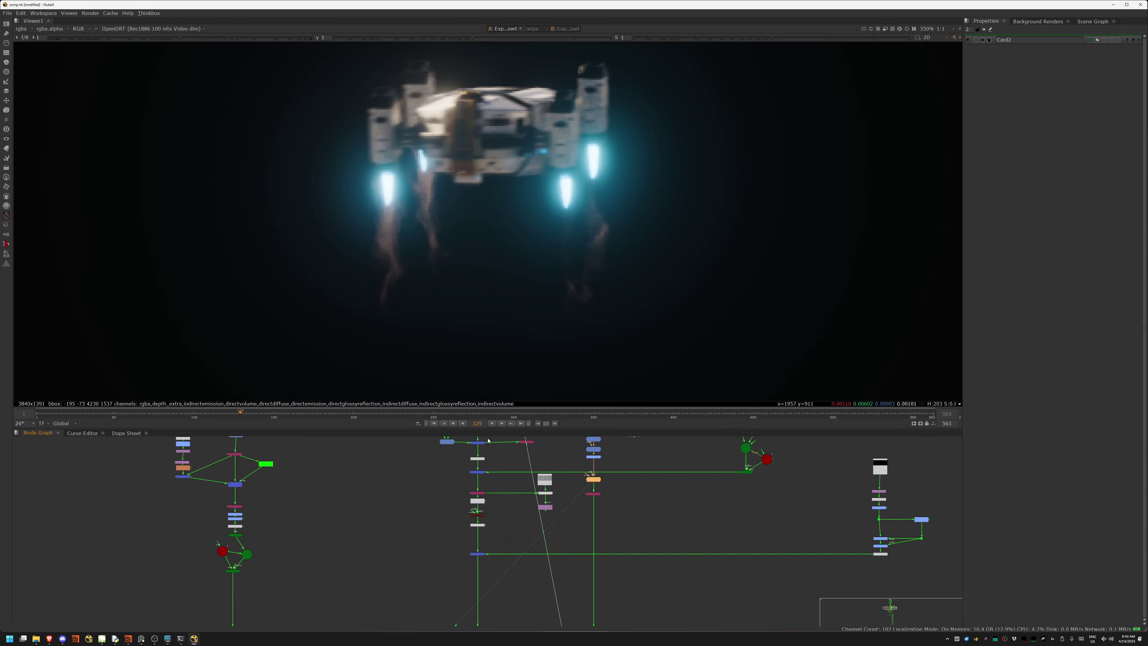
pyautogui.moveTo(488, 456); pyautogui.dragTo(495, 296, button='middle')
pyautogui.moveTo(497, 533); pyautogui.dragTo(490, 494, button='middle')
pyautogui.click(479, 509)
pyautogui.press('1')
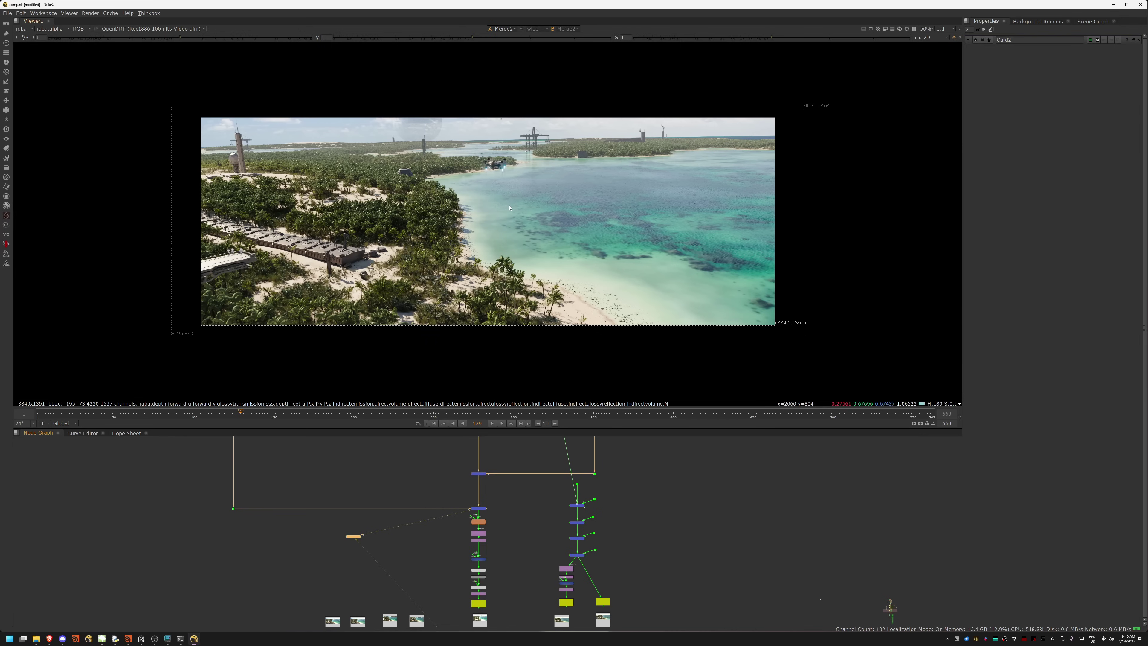
pyautogui.press('f')
# - Display the Read16 Death Star image at the start of the background branch
pyautogui.moveTo(304, 492); pyautogui.dragTo(399, 627, button='middle')
pyautogui.moveTo(355, 495); pyautogui.dragTo(412, 571, button='middle')
pyautogui.moveTo(392, 532); pyautogui.dragTo(413, 595, button='middle')
pyautogui.scroll(5, 389, 528)
pyautogui.click(346, 494)
pyautogui.press('1')
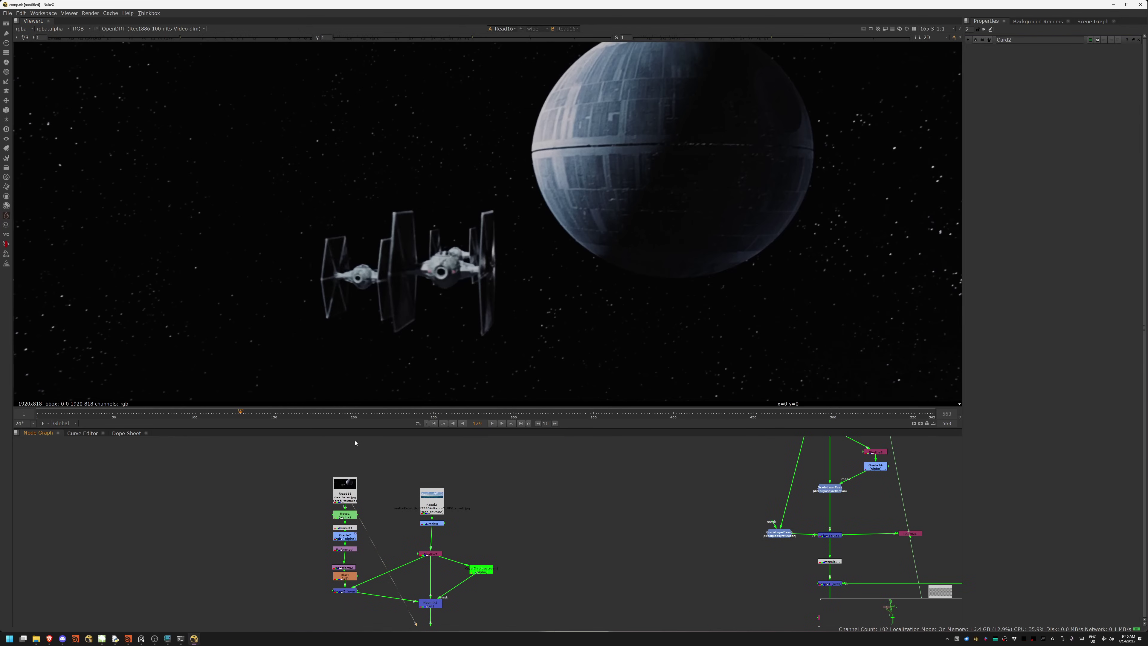
# - Display the Read3 cloudy sky panorama with its full frame fitted, followed by its Grade8 correction
pyautogui.moveTo(538, 256); pyautogui.dragTo(338, 321, button='middle')
pyautogui.moveTo(429, 521); pyautogui.dragTo(471, 474, button='middle')
pyautogui.click(473, 454)
pyautogui.press('1')
pyautogui.press('f')
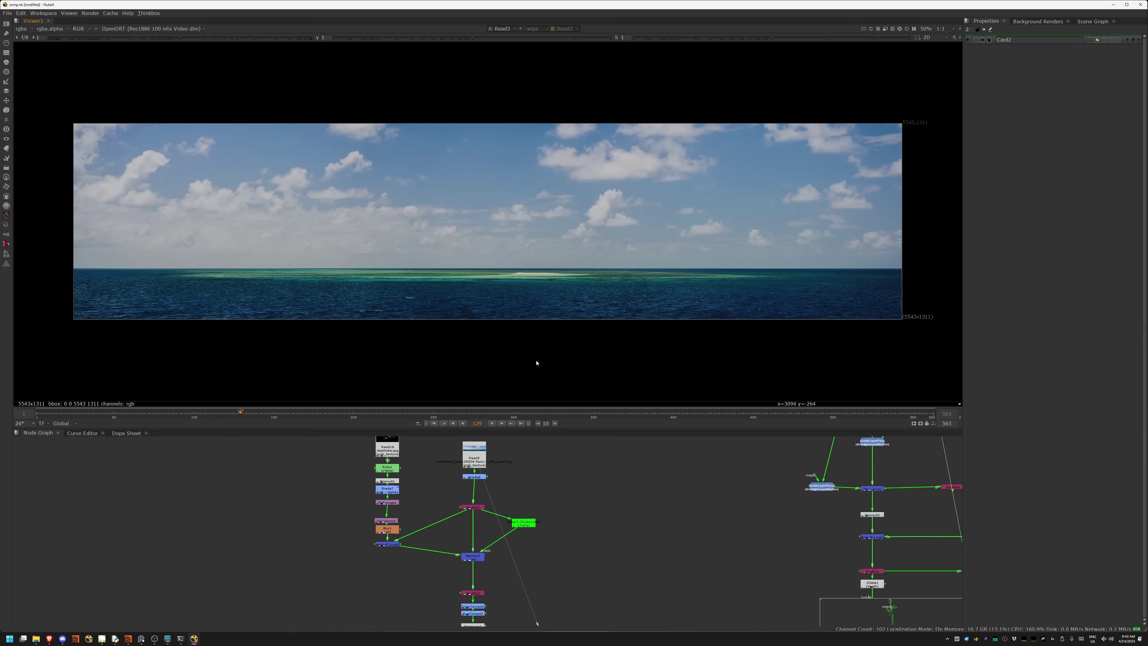
pyautogui.scroll(2, 453, 517)
pyautogui.click(481, 468)
pyautogui.press('1')
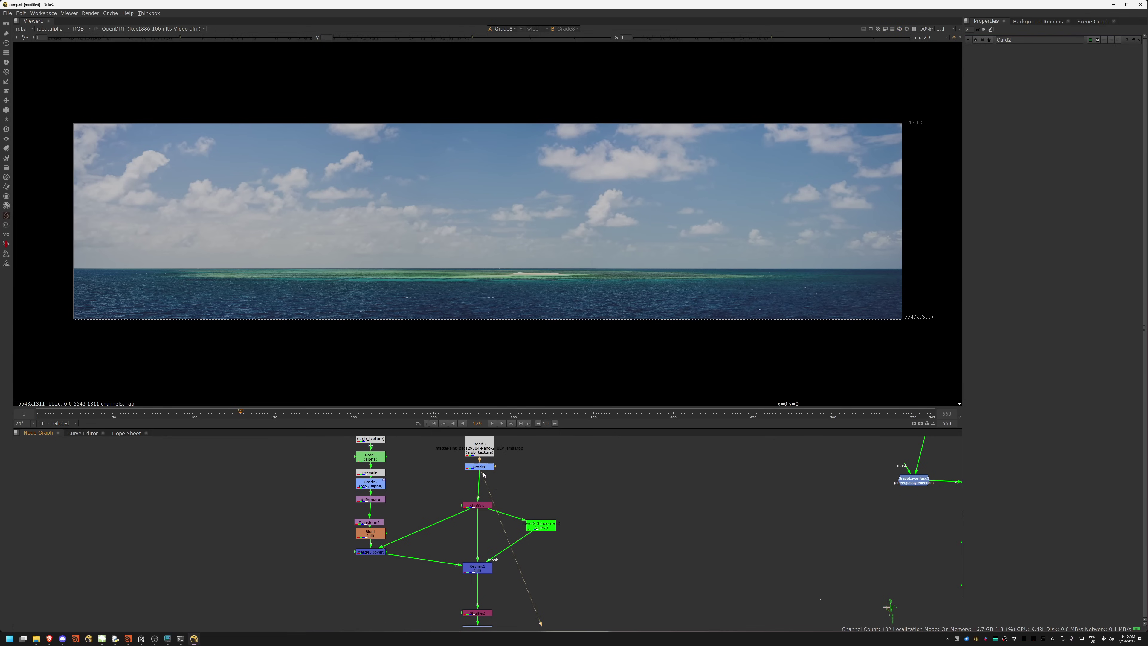
# - Display the Merge5 result with the Death Star over the sky, followed by the Keymix1 blend at close zoom
pyautogui.click(371, 552)
pyautogui.press('1')
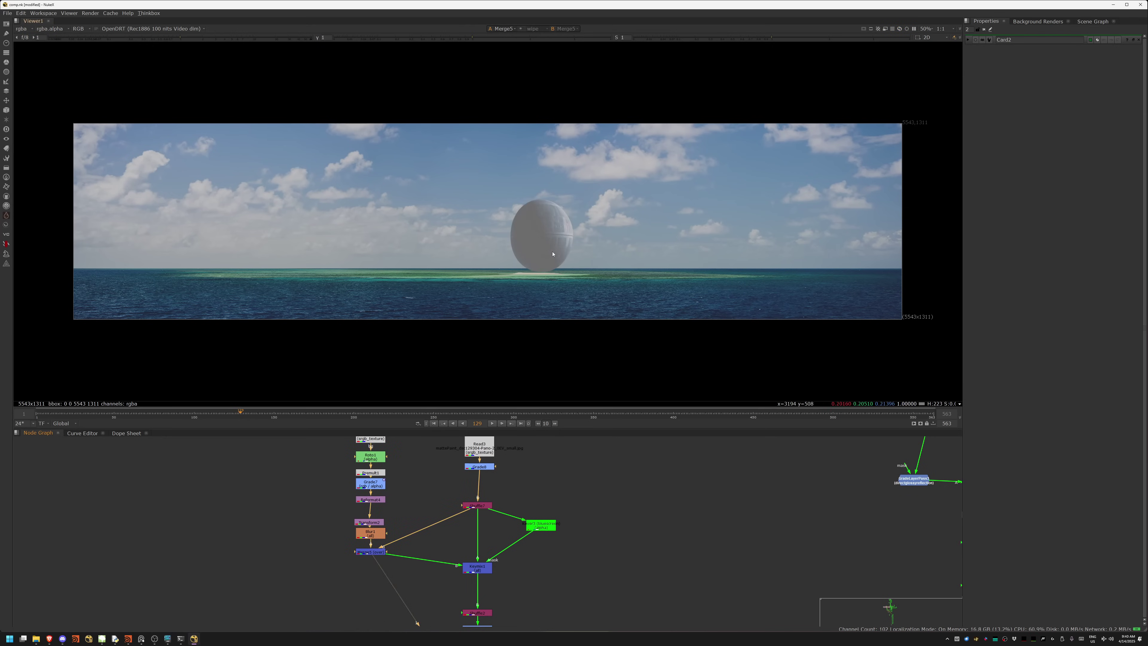
pyautogui.click(477, 568)
pyautogui.press('1')
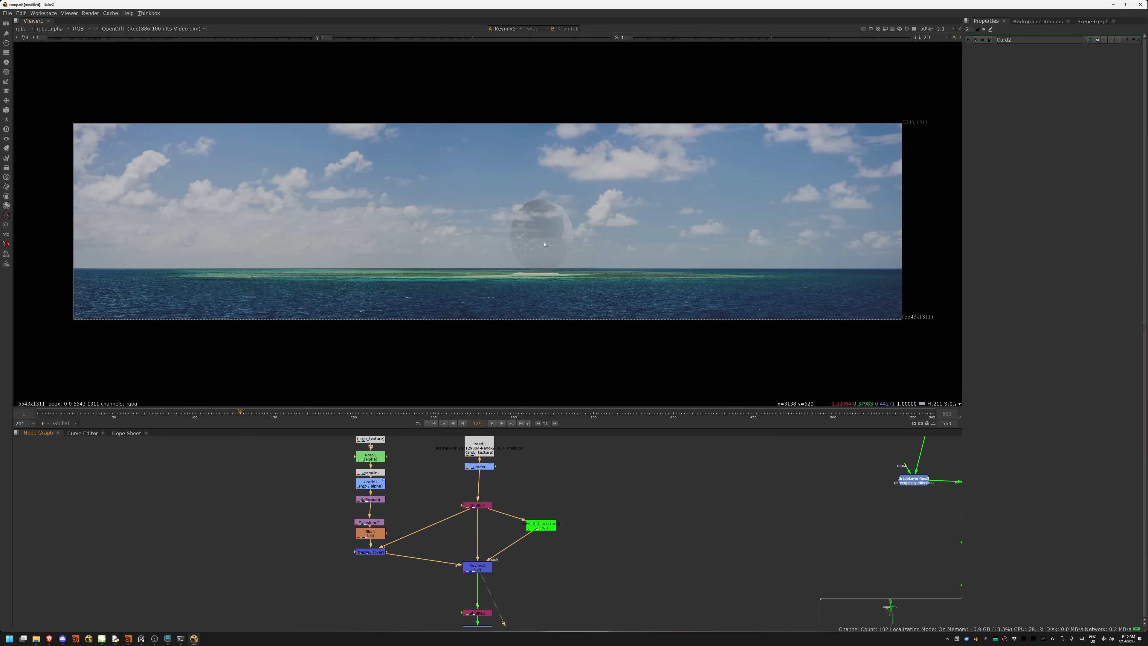
pyautogui.scroll(5, 572, 249)
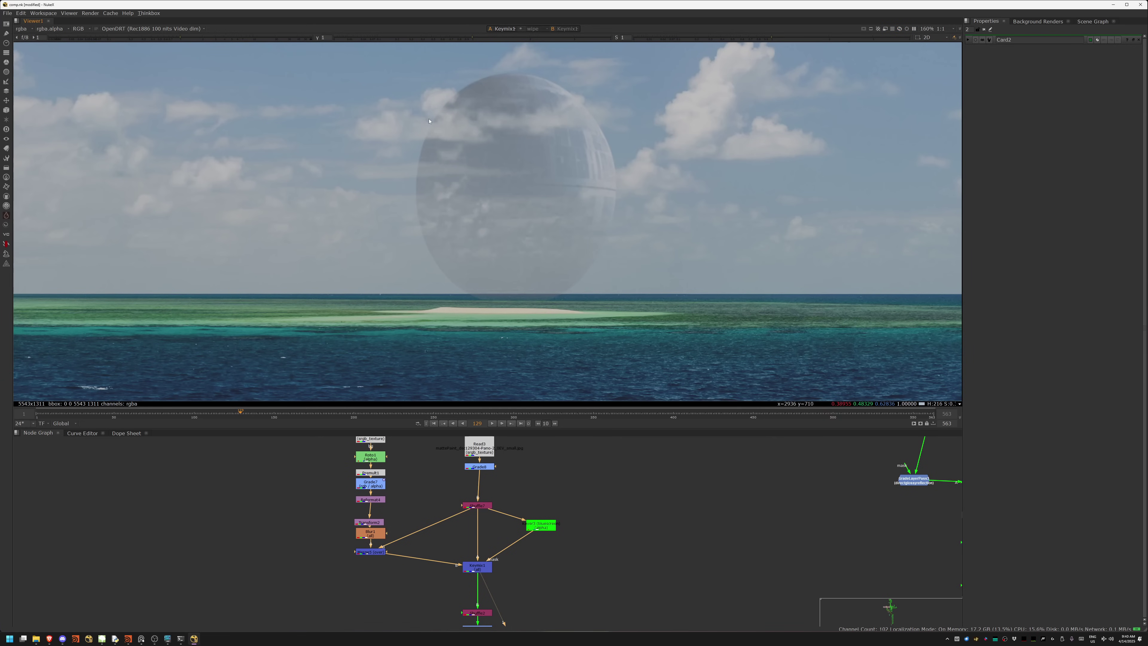
# - Display the HueCorrect2 node further down the background branch
pyautogui.moveTo(545, 622); pyautogui.dragTo(501, 493, button='middle')
pyautogui.click(436, 481)
pyautogui.press('1')
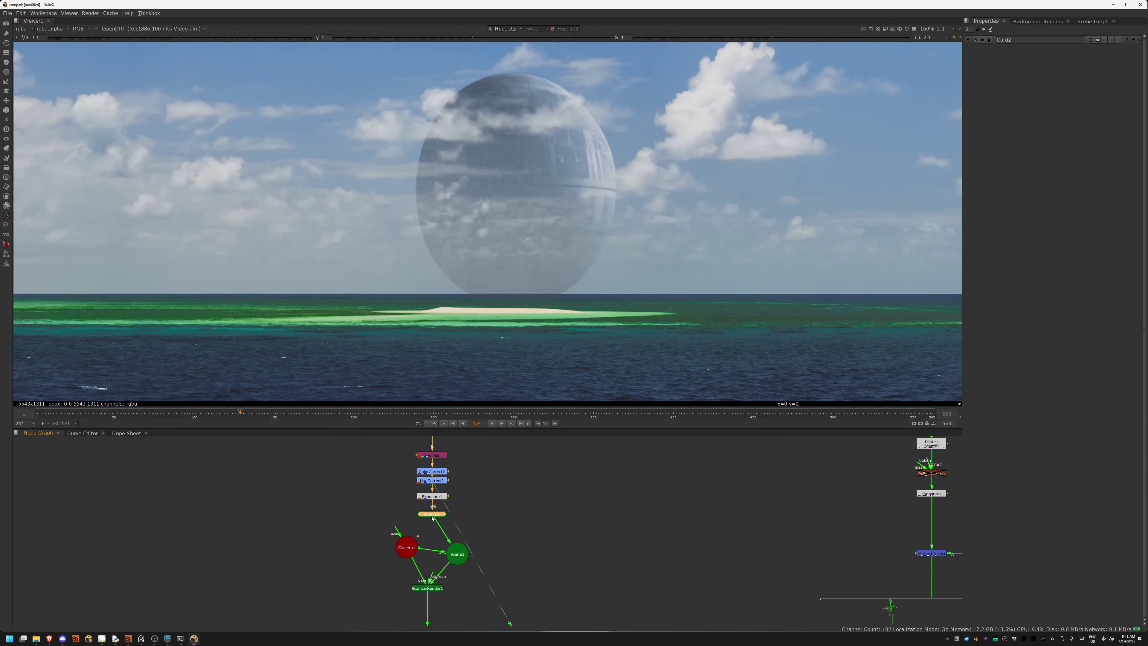
# - Display Sphere1 in 3D to examine how the sky panorama is projected onto it
pyautogui.click(431, 516)
pyautogui.press('1')
pyautogui.press('f')
pyautogui.keyDown('ctrl'); pyautogui.moveTo(836, 272); pyautogui.dragTo(721, 233); pyautogui.keyUp('ctrl')
pyautogui.moveTo(720, 233); pyautogui.dragTo(690, 229, button='middle')
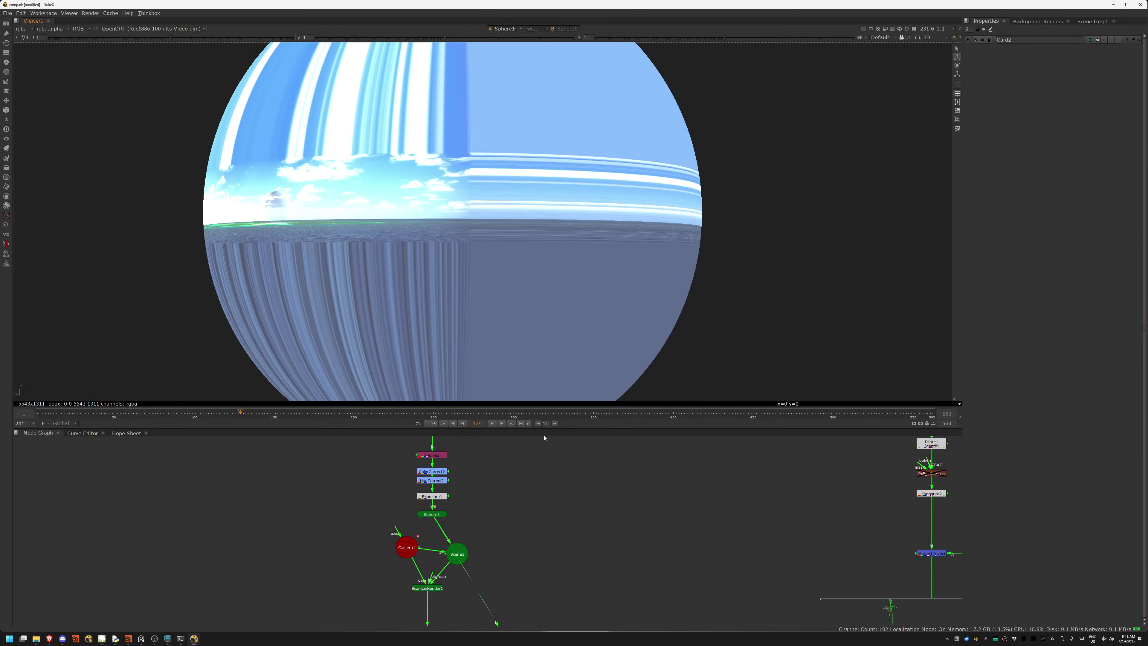
# - Display the scanline render of the sky sphere through Camera1 in the 2D view
pyautogui.moveTo(459, 553); pyautogui.dragTo(454, 484, button='middle')
pyautogui.press('1')
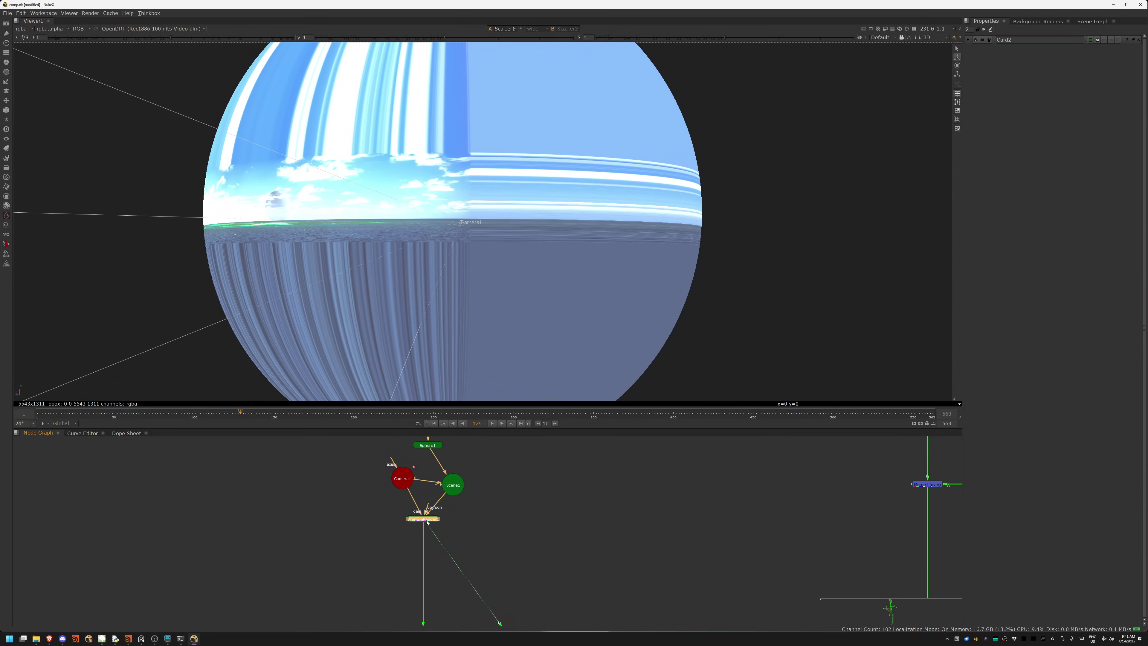
pyautogui.press('Tab')
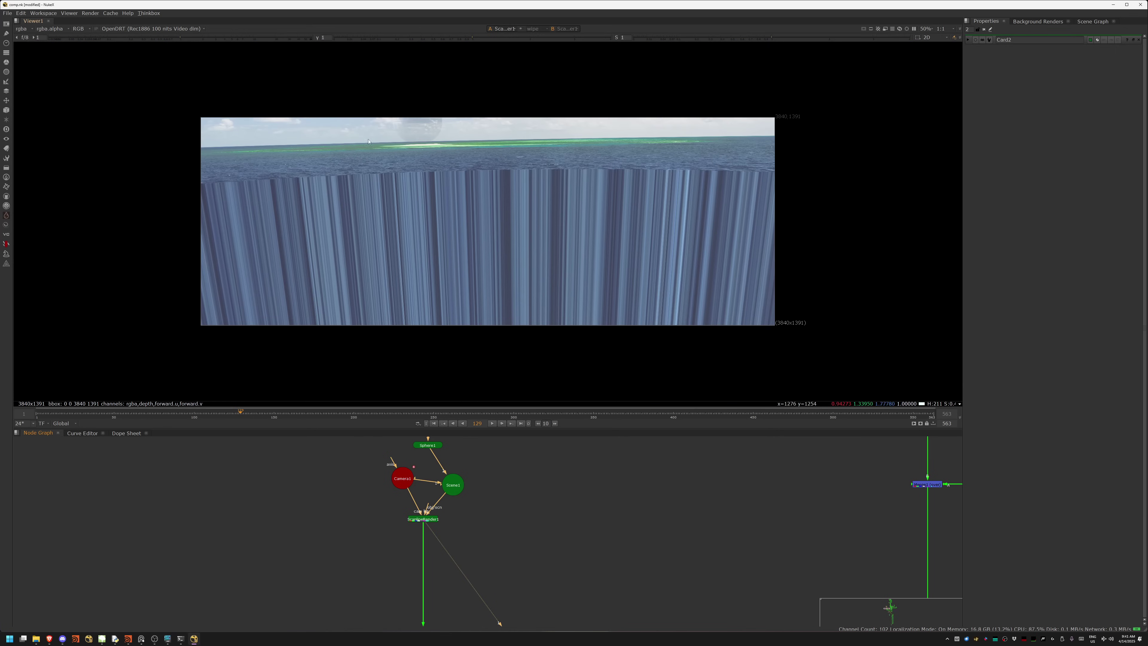
# - Display the Merge2 node that puts the background under the island render, and inspect the horizon up close
pyautogui.moveTo(620, 516); pyautogui.dragTo(418, 447, button='middle')
pyautogui.scroll(-5, 407, 453)
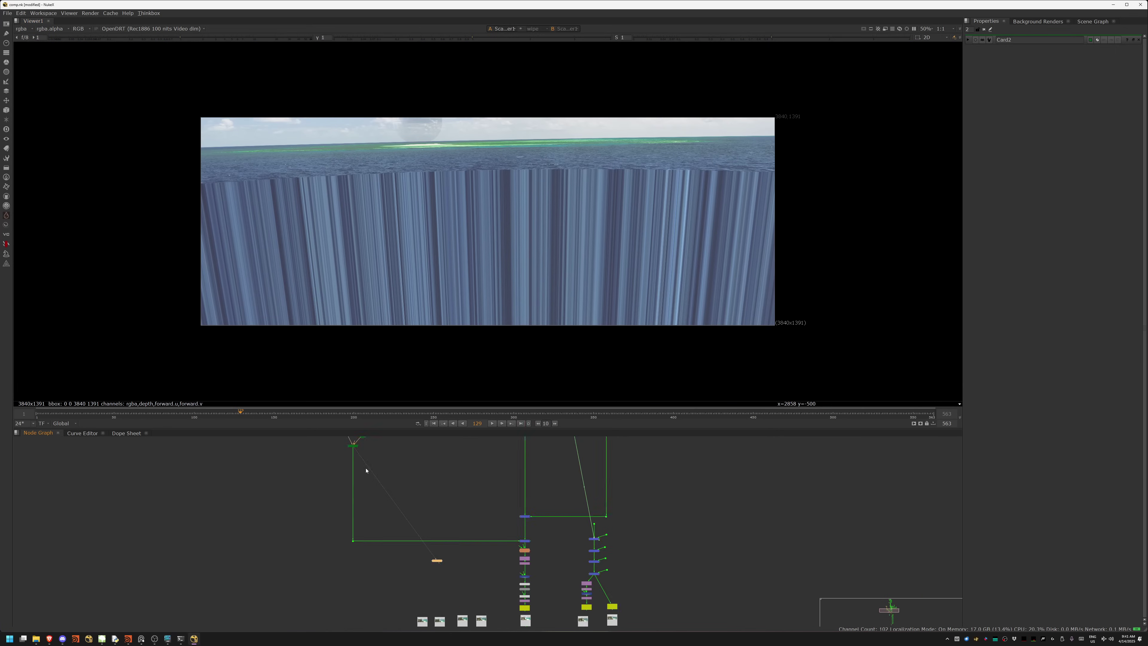
pyautogui.scroll(3, 502, 506)
pyautogui.scroll(2, 457, 501)
pyautogui.click(474, 530)
pyautogui.press('1')
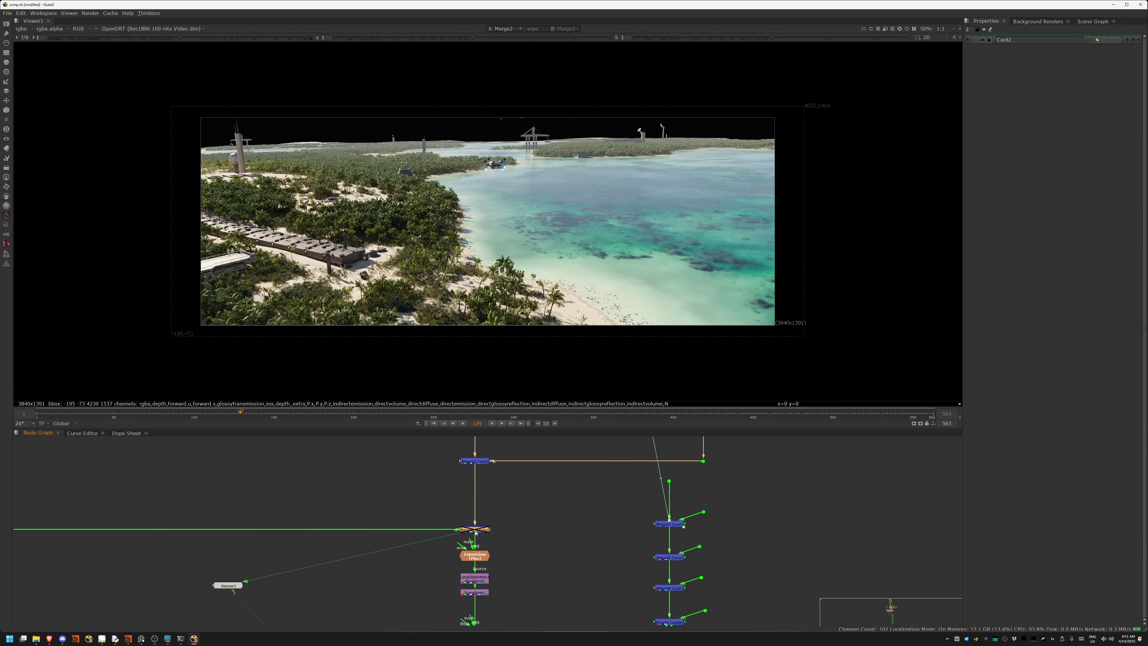
pyautogui.scroll(4, 477, 119)
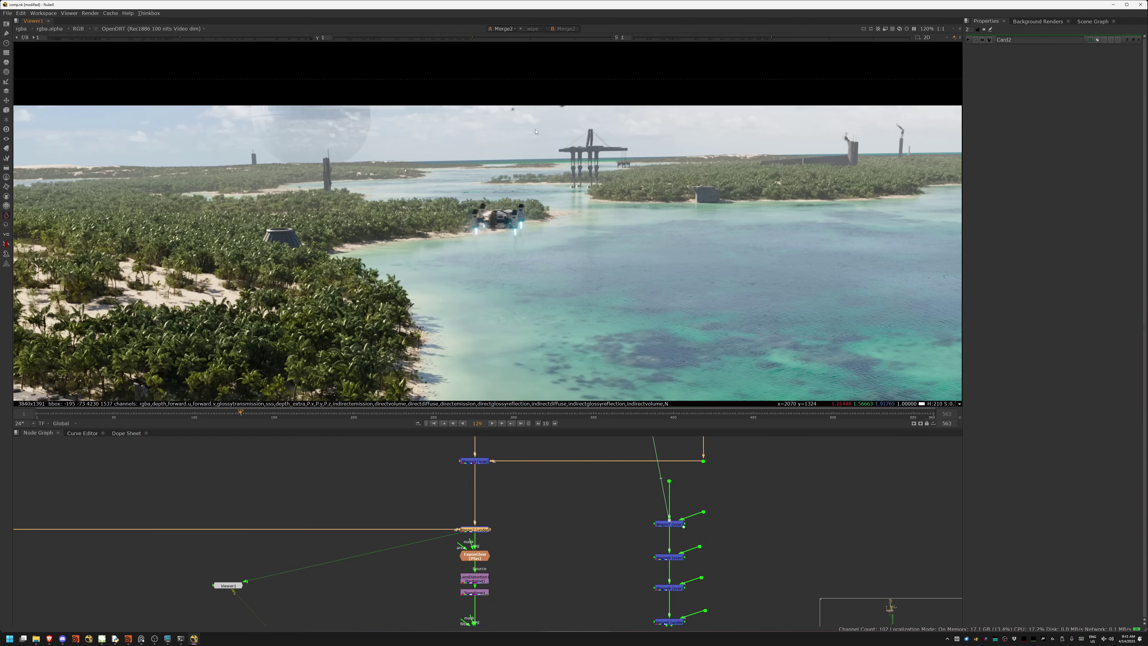
# - Display the ExponGlow node below Merge2 on the main branch
pyautogui.moveTo(500, 539); pyautogui.dragTo(485, 479, button='middle')
pyautogui.scroll(3, 469, 496)
pyautogui.click(462, 499)
pyautogui.press('1')
pyautogui.click(461, 499)
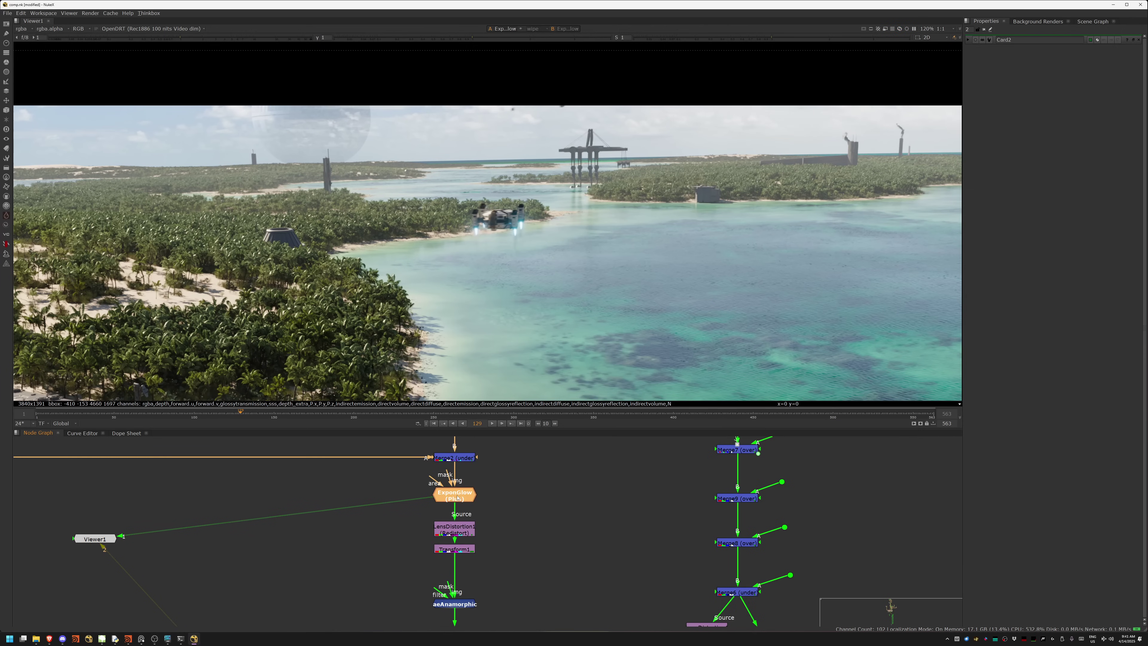
# - Display the full frame after the LensDistortion node, followed by the Transform node below it
pyautogui.click(468, 534)
pyautogui.press('1')
pyautogui.scroll(-4, 530, 251)
pyautogui.scroll(3, 526, 249)
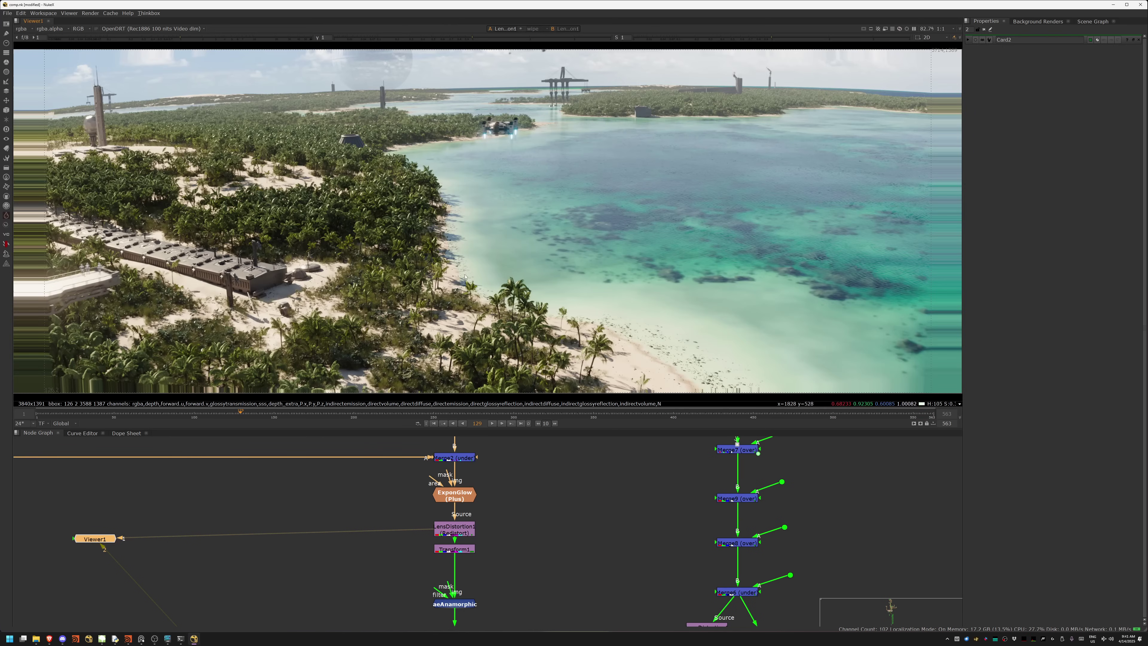
pyautogui.click(457, 549)
pyautogui.press('1')
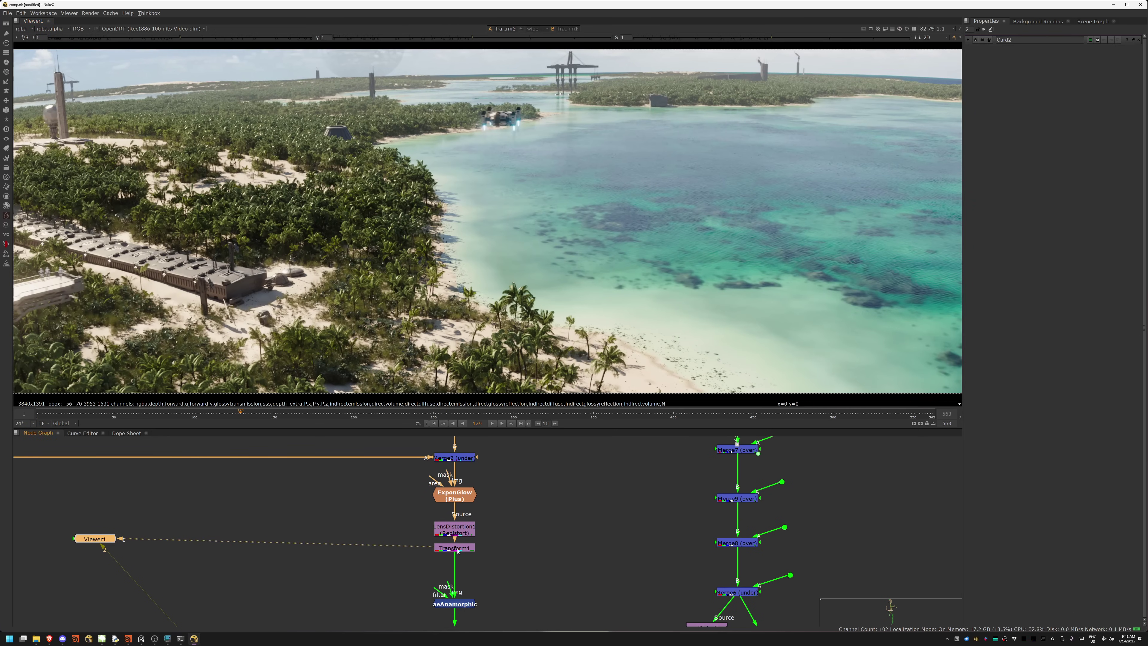
# - Compare the frame with and without the selected LensDistortion and Transform nodes by toggling them off and on
pyautogui.moveTo(507, 509); pyautogui.dragTo(436, 555)
pyautogui.press('d')
pyautogui.press('d')
pyautogui.press('d')
pyautogui.press('d')
pyautogui.click(509, 577)
# - Display the aeAnamorphic node on the main branch and open its properties
pyautogui.moveTo(466, 593); pyautogui.dragTo(497, 482, button='middle')
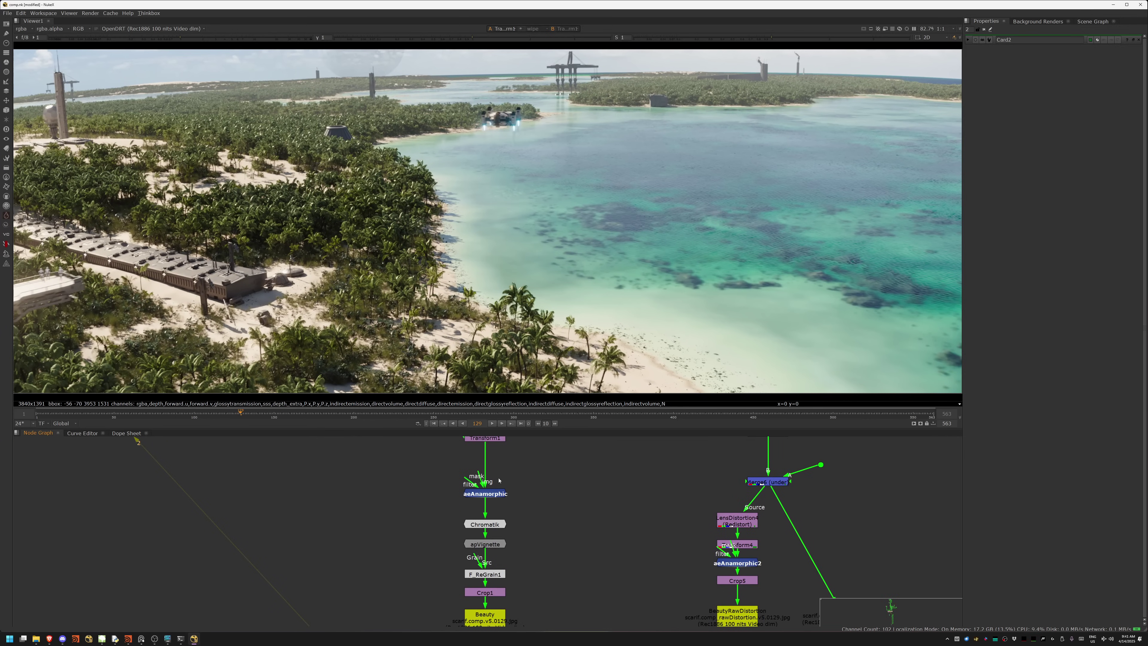
pyautogui.click(496, 497)
pyautogui.press('1')
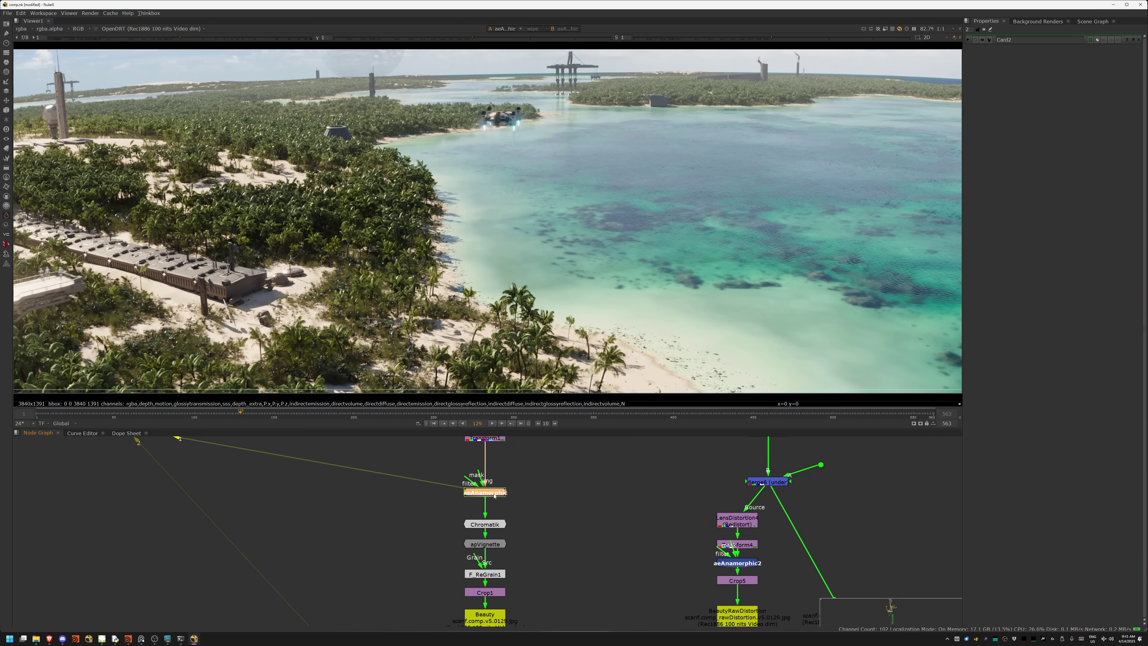
pyautogui.doubleClick(495, 498)
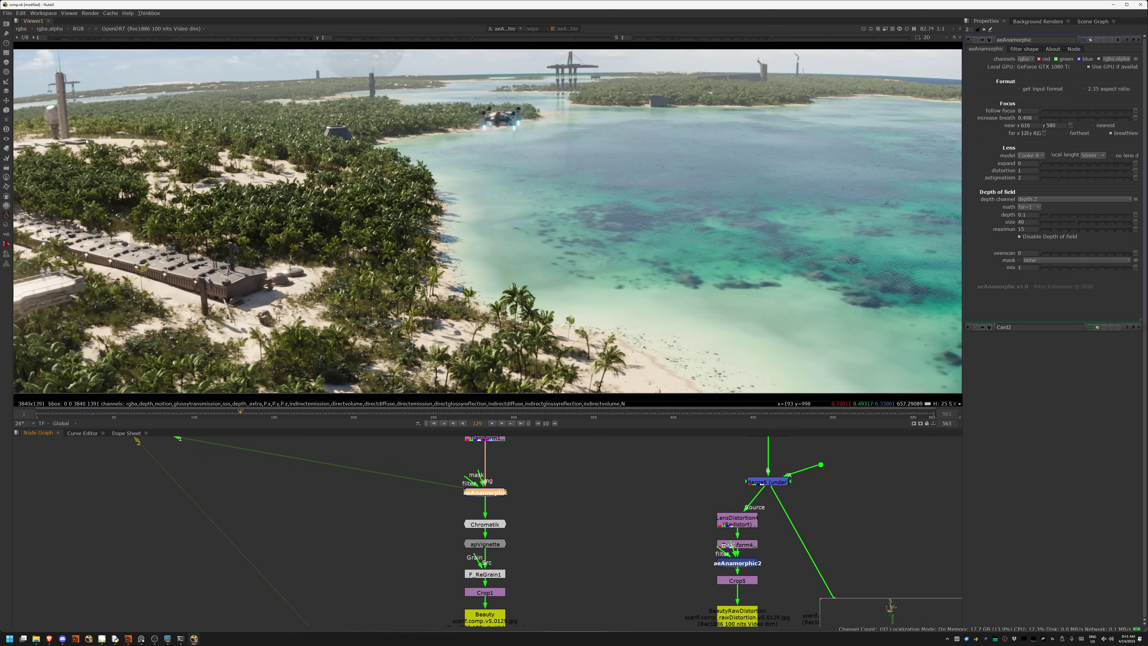
# - Display the Chromatik, apVignette and F_ReGrain1 finishing nodes in turn
pyautogui.click(555, 556)
pyautogui.click(485, 525)
pyautogui.press('1')
pyautogui.click(437, 527)
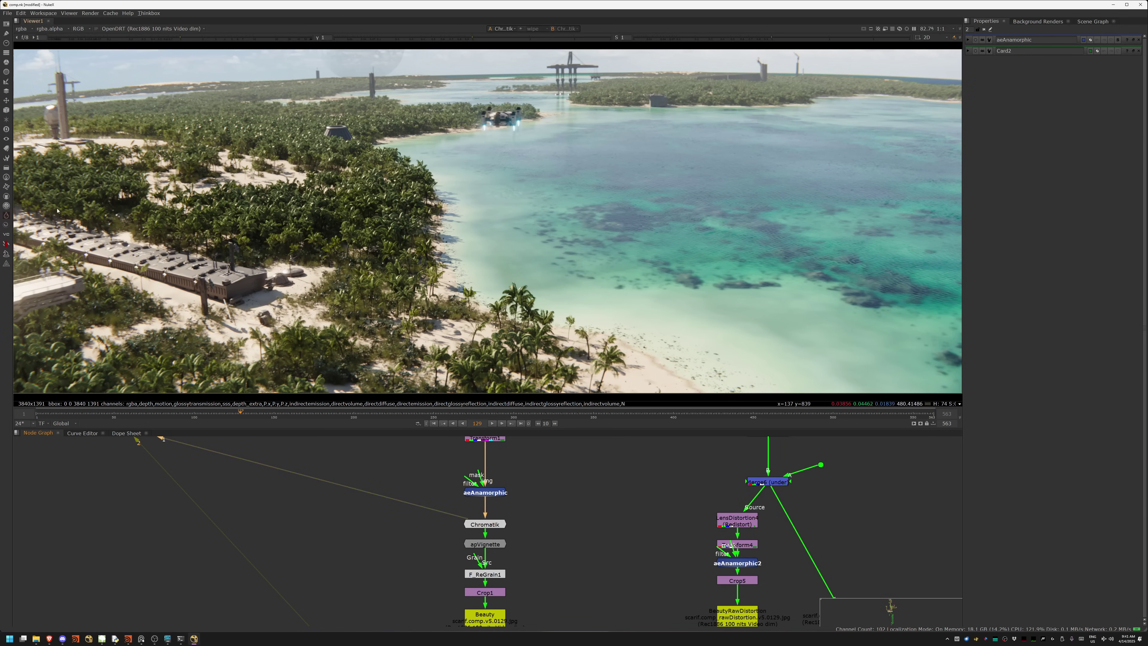
pyautogui.click(482, 544)
pyautogui.press('1')
pyautogui.click(485, 574)
pyautogui.press('1')
# - Display the end of the main branch, followed by the rendered image sequence in Read18
pyautogui.moveTo(517, 581); pyautogui.dragTo(487, 502, button='middle')
pyautogui.click(495, 536)
pyautogui.press('1')
pyautogui.click(483, 572)
pyautogui.press('1')
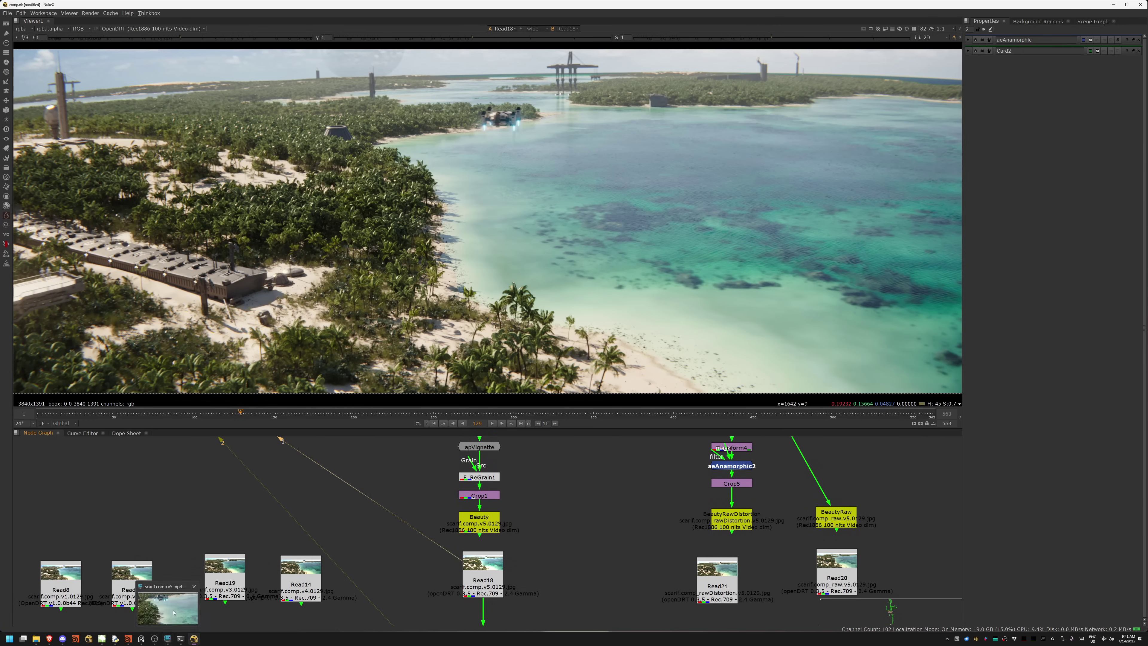
# - Switch to the video review player, fit the frame, and scrub through and play the rendered shots
pyautogui.click(168, 639)
pyautogui.press('h')
pyautogui.moveTo(497, 370); pyautogui.dragTo(484, 373)
pyautogui.press('f')
pyautogui.moveTo(256, 393); pyautogui.dragTo(296, 391)
pyautogui.hotkey('shift', '\\')
pyautogui.press('space')
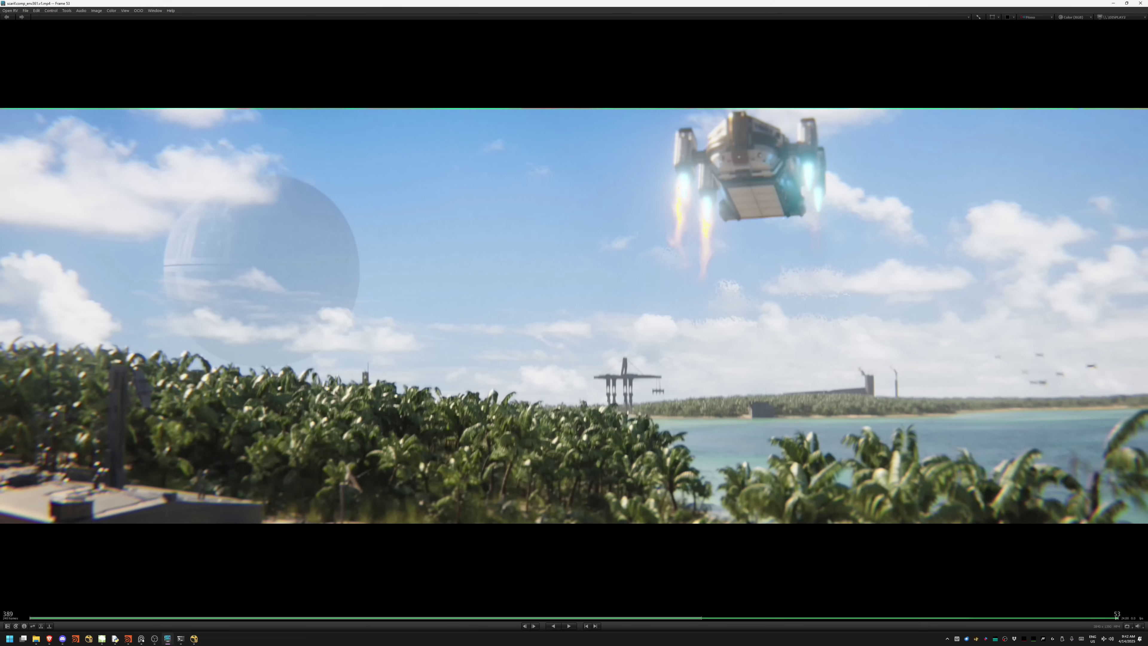
# - Scrub the sequence back to the comp shot and play the scarif breakdown clip
pyautogui.moveTo(749, 443); pyautogui.dragTo(211, 479)
pyautogui.click(38, 637)
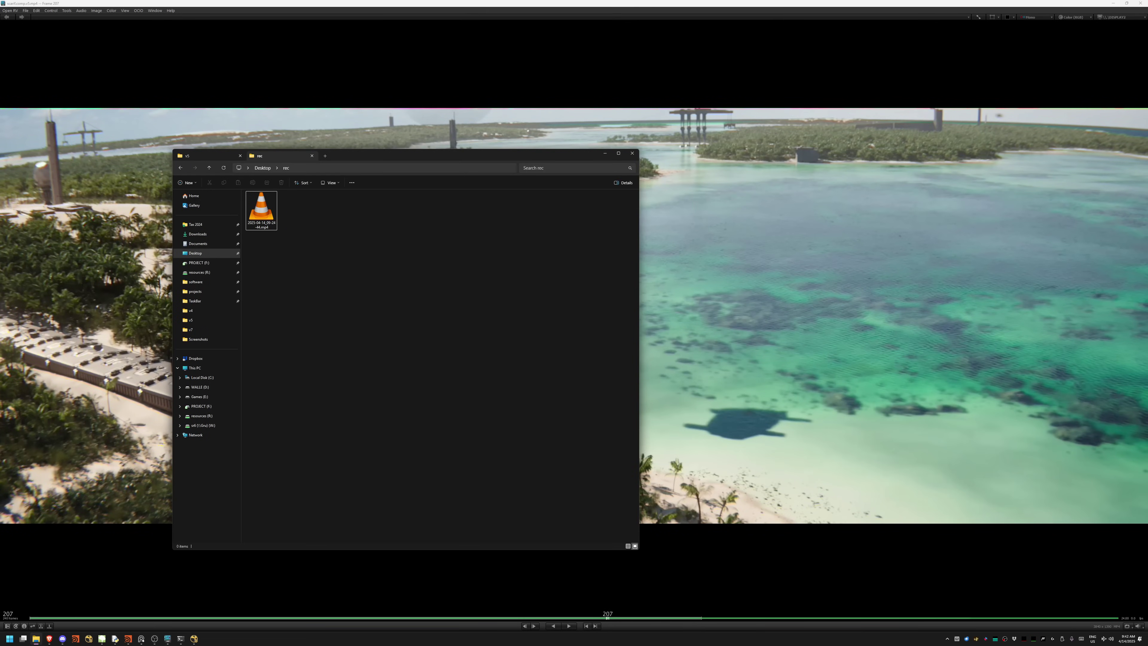
pyautogui.click(683, 366)
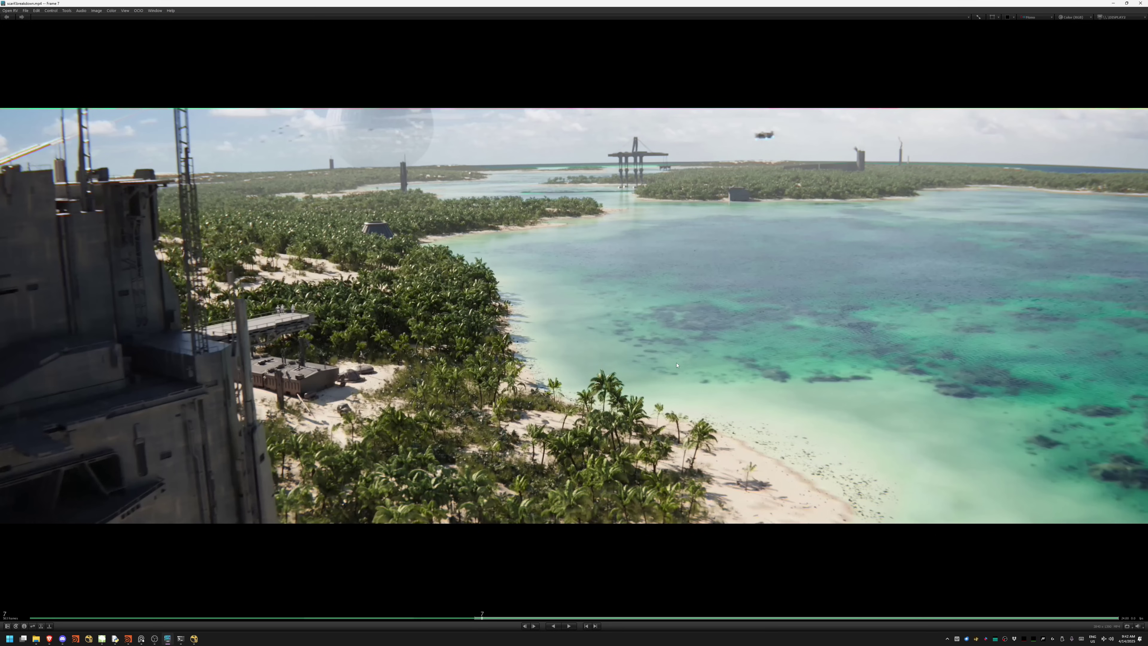
pyautogui.press('space')
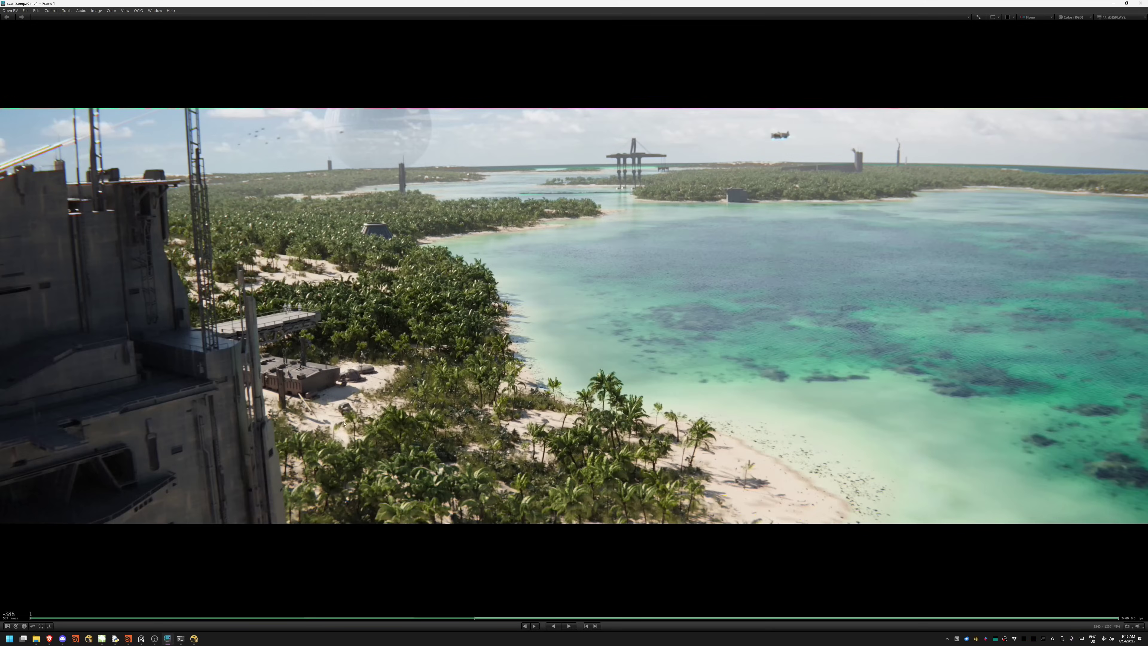
# - Scrub through the comp shot into the palm tree clip with the hovering cargo ship and play it
pyautogui.moveTo(357, 423); pyautogui.dragTo(593, 408)
pyautogui.moveTo(686, 406); pyautogui.dragTo(646, 402)
pyautogui.moveTo(561, 408); pyautogui.dragTo(556, 412)
pyautogui.press('space')
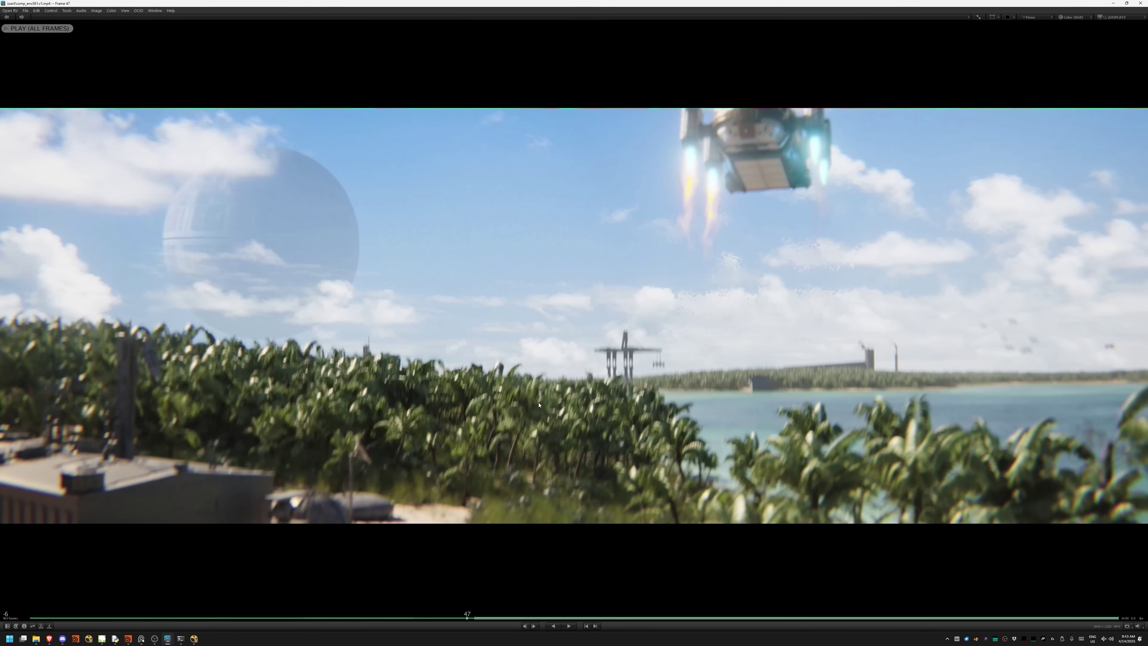
# - Limit playback to the palm tree cargo ship clip and scrub through its frames
pyautogui.hotkey('ctrl', 'Left')
pyautogui.hotkey('ctrl', 'Left')
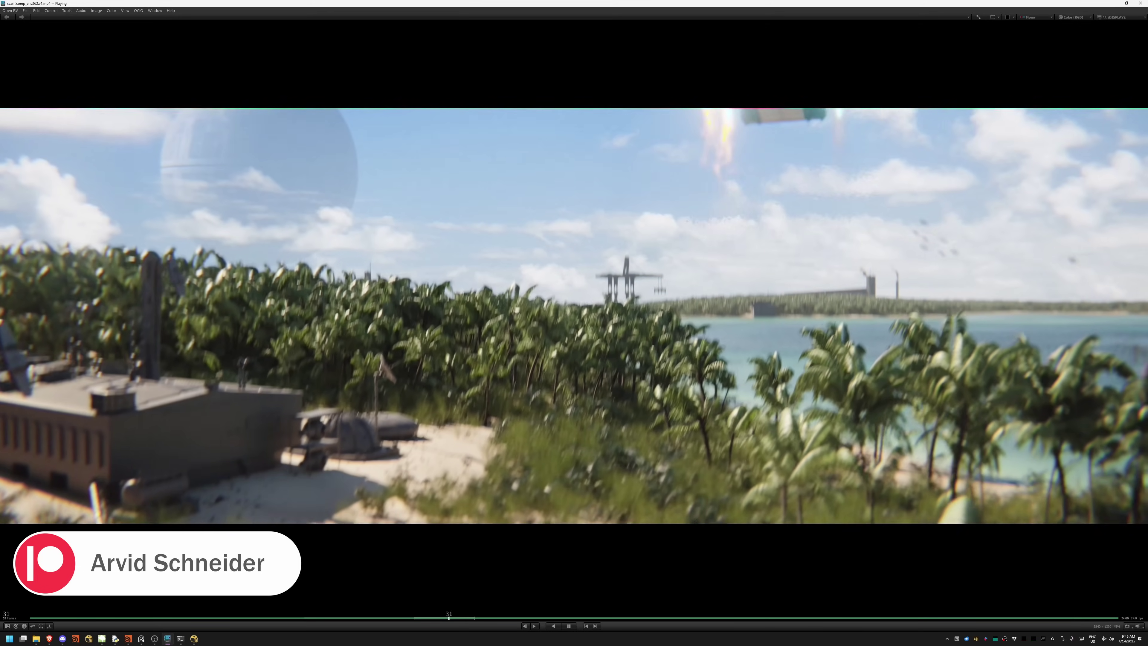
pyautogui.moveTo(624, 384); pyautogui.dragTo(556, 385)
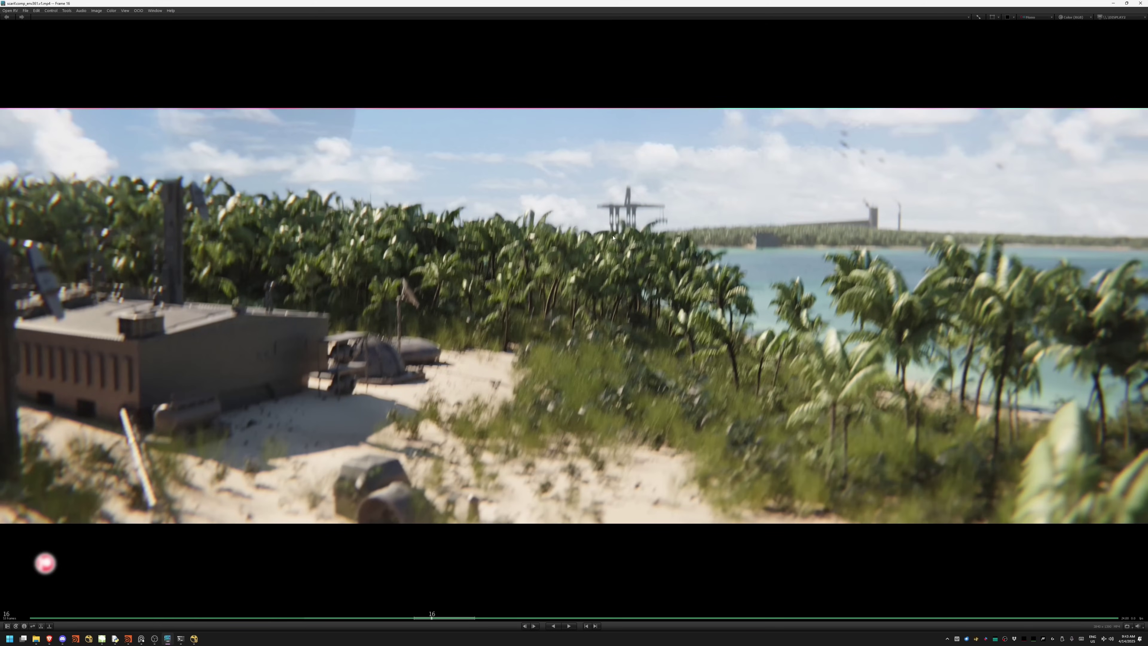